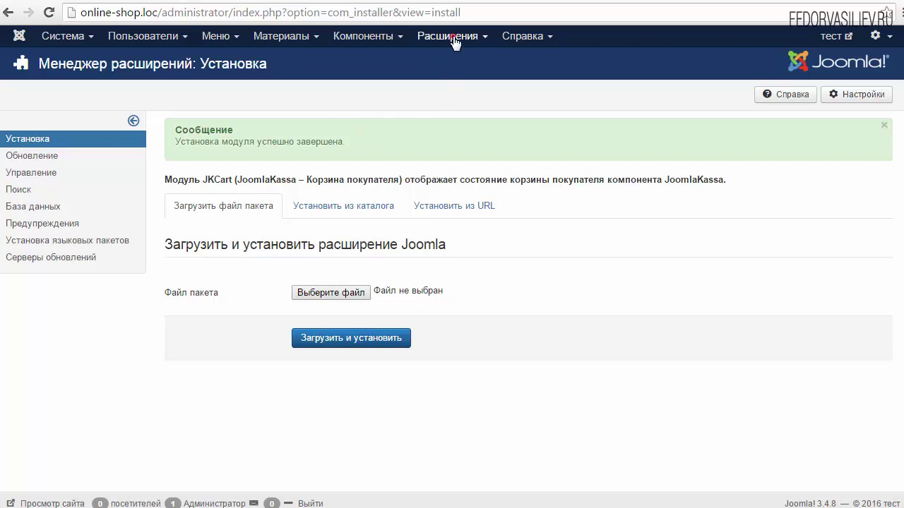
Open the "JoomlaKassa - Корзина покупателя" site module for editing from the module manager.
left_click(456, 93)
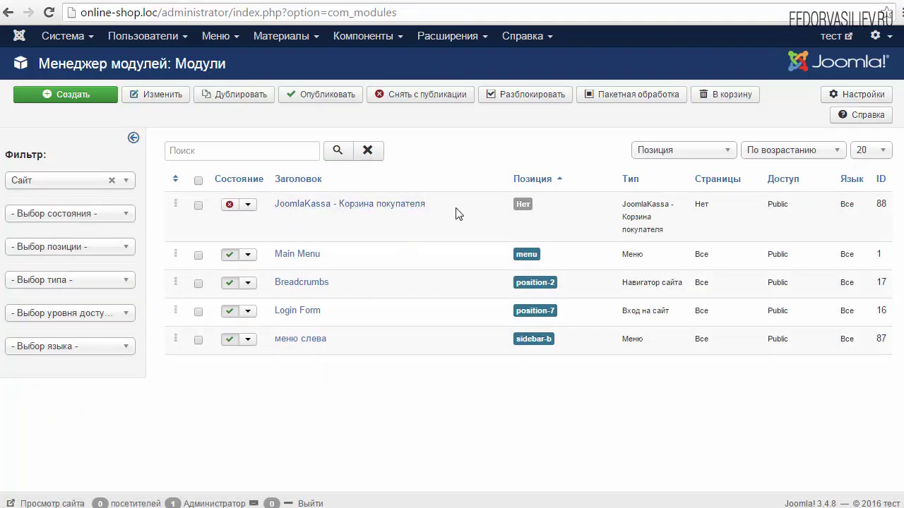
left_click_drag(452, 206, 339, 214)
left_click(375, 227)
left_click(304, 206)
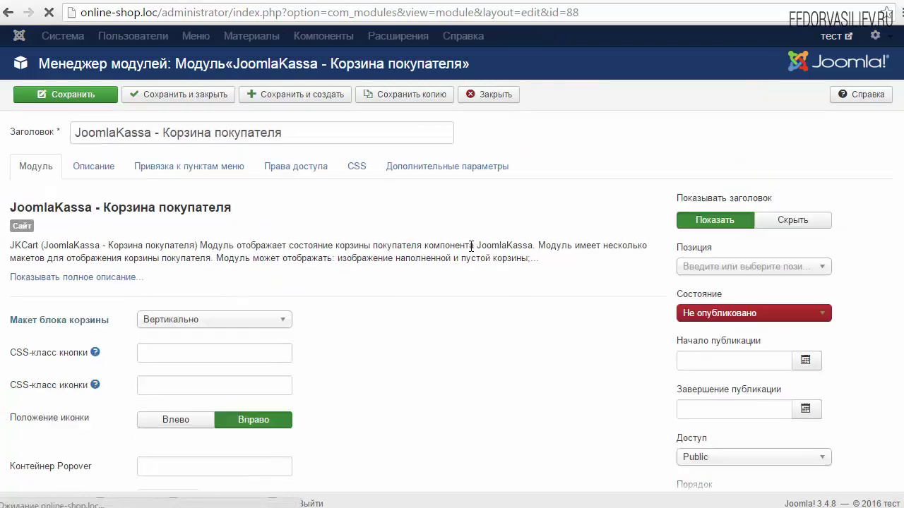
Publish the cart module, assign it to position toolbar-r and hide its title.
left_click(692, 313)
left_click(703, 330)
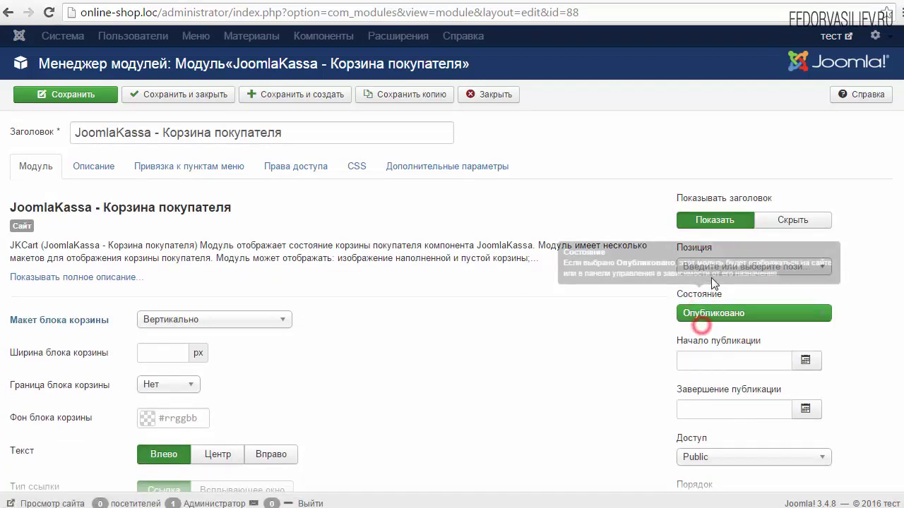
left_click(712, 267)
right_click(696, 289)
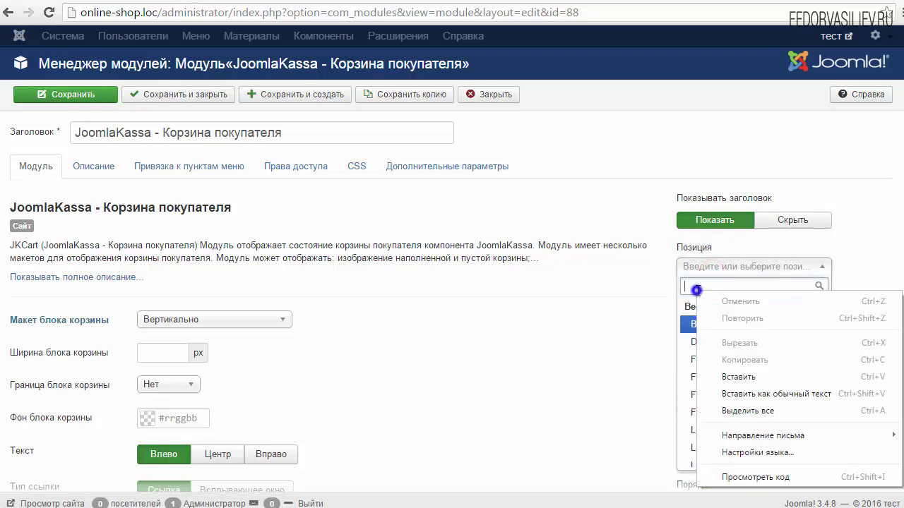
left_click(738, 376)
left_click(732, 288)
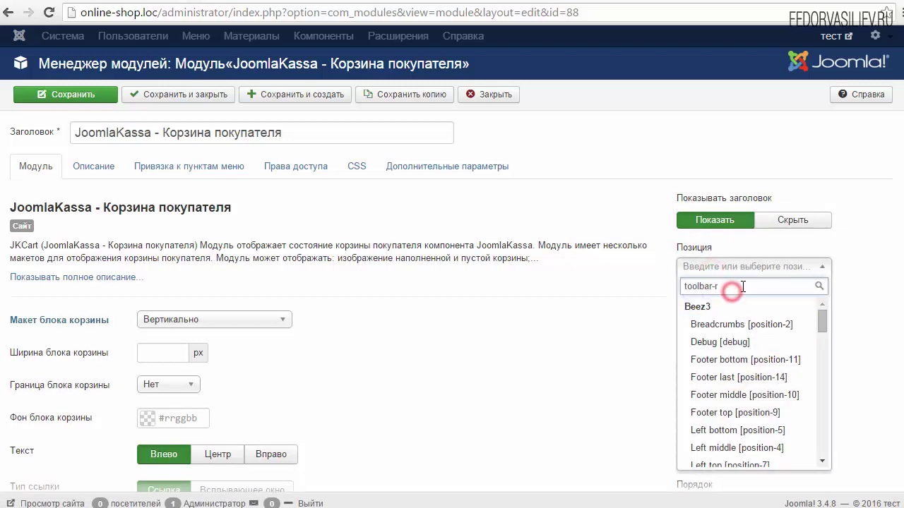
key("Return")
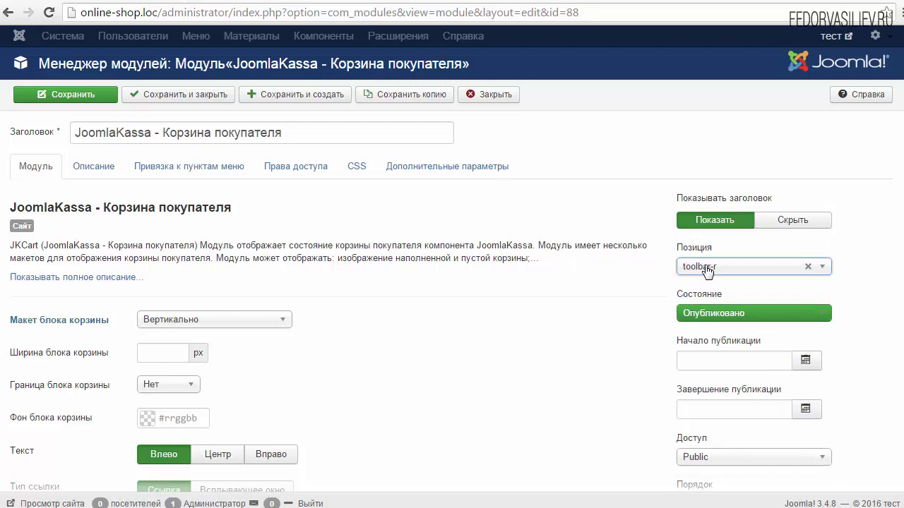
left_click(792, 219)
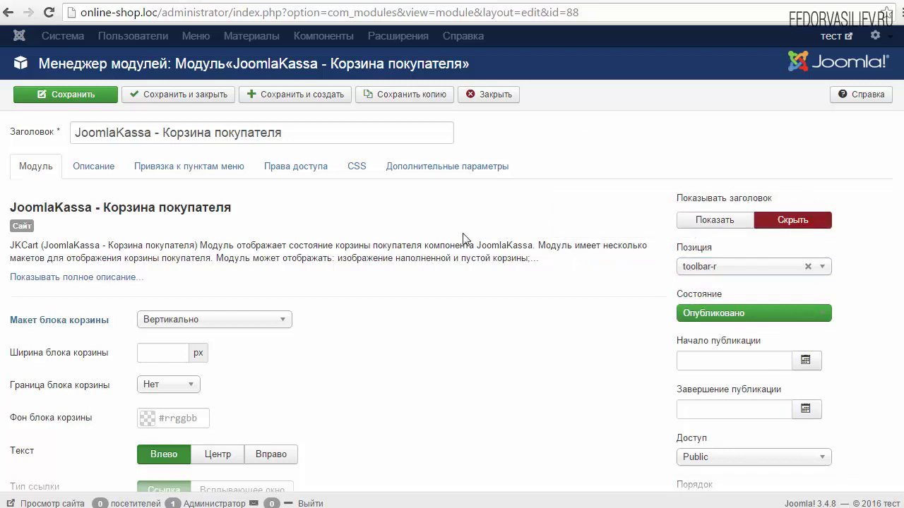
Assign the cart module to all pages ("На всех страницах") and save it.
left_click(92, 168)
left_click(177, 167)
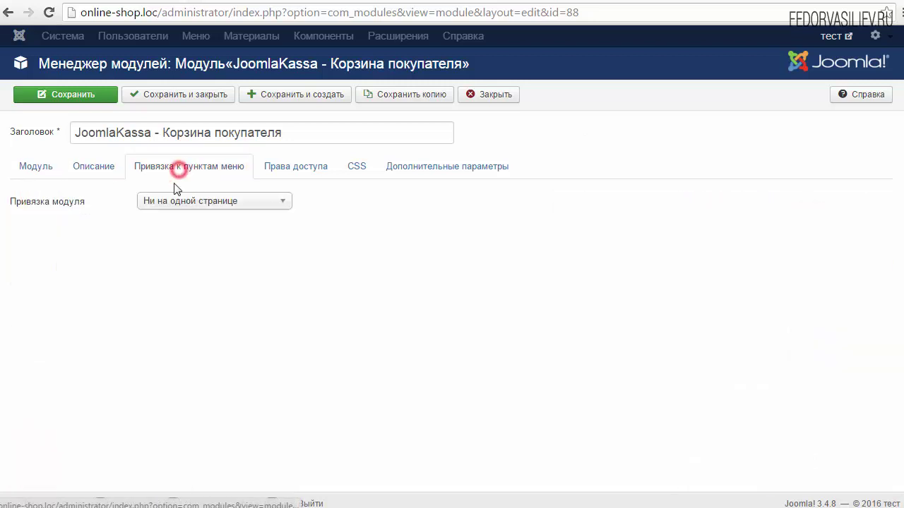
left_click(201, 206)
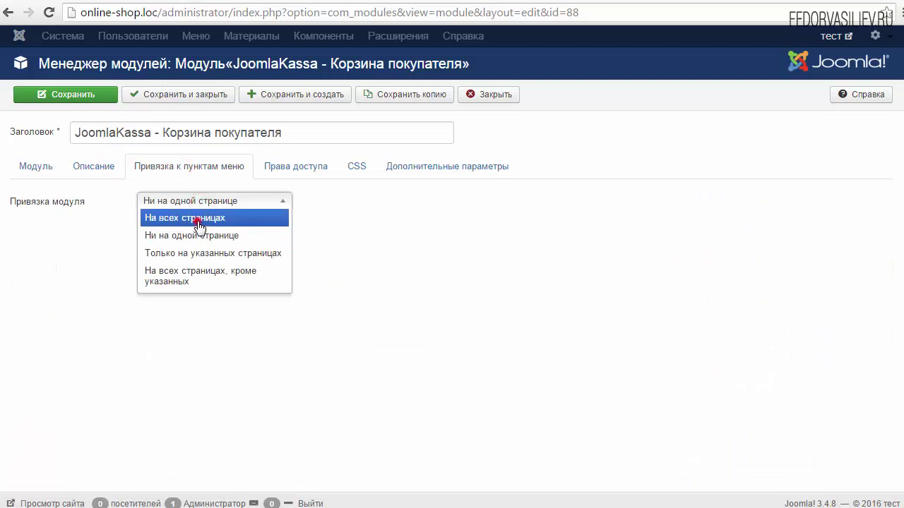
left_click(197, 218)
left_click(73, 95)
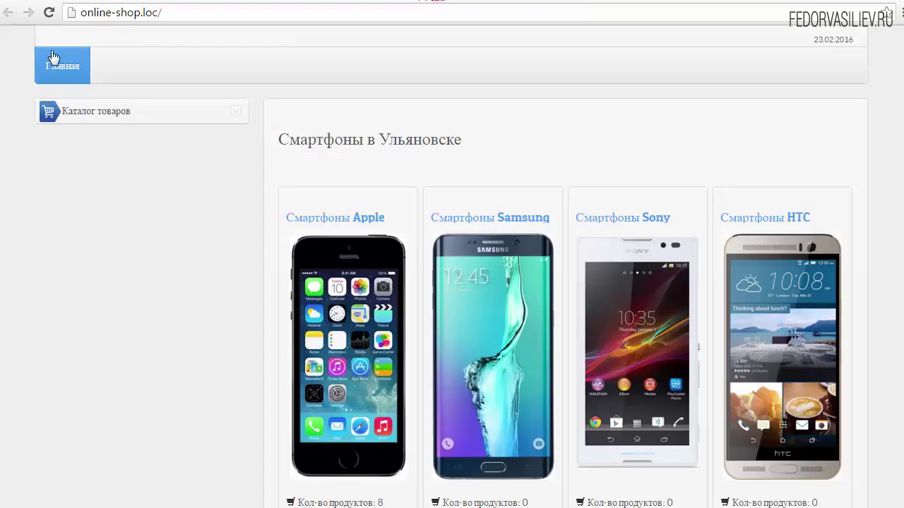
Reload the shop's front page, open the cart through the new module and examine the module's contents.
left_click(48, 14)
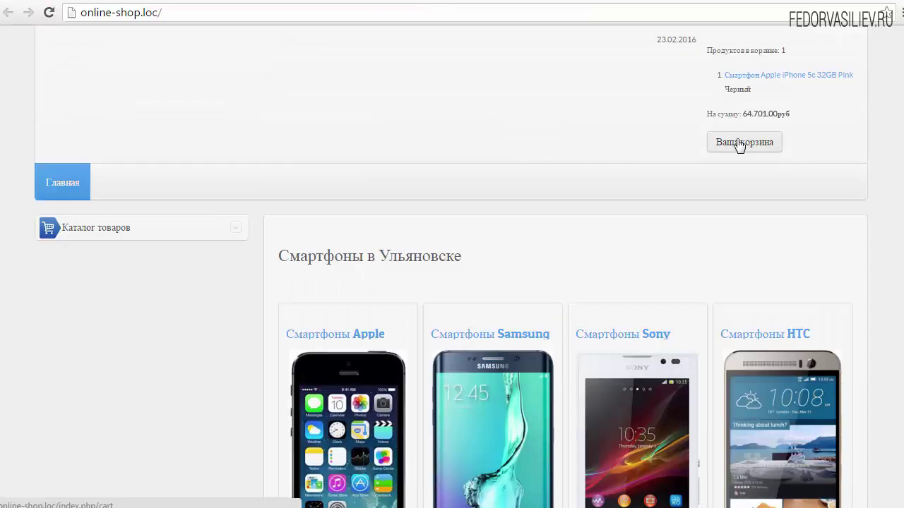
left_click(738, 145)
left_click(685, 81)
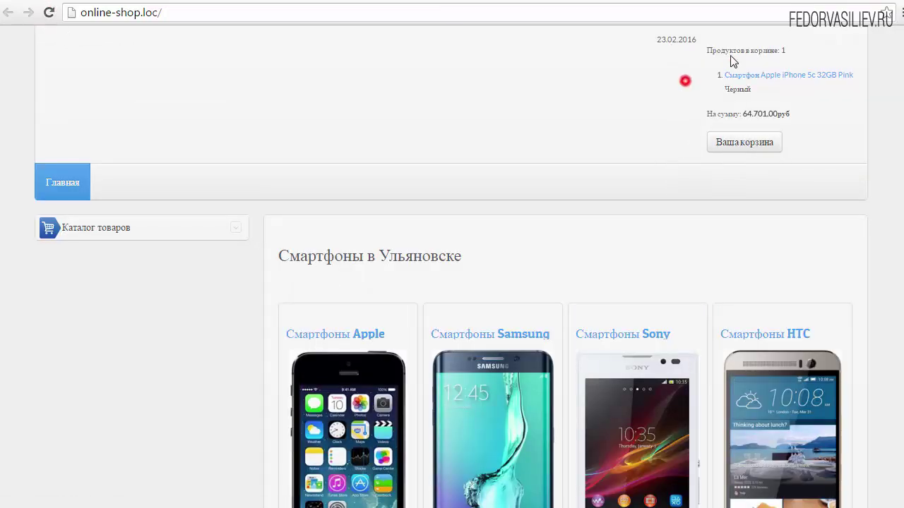
scroll(716, 134, "down", 4)
scroll(757, 155, "up", 4)
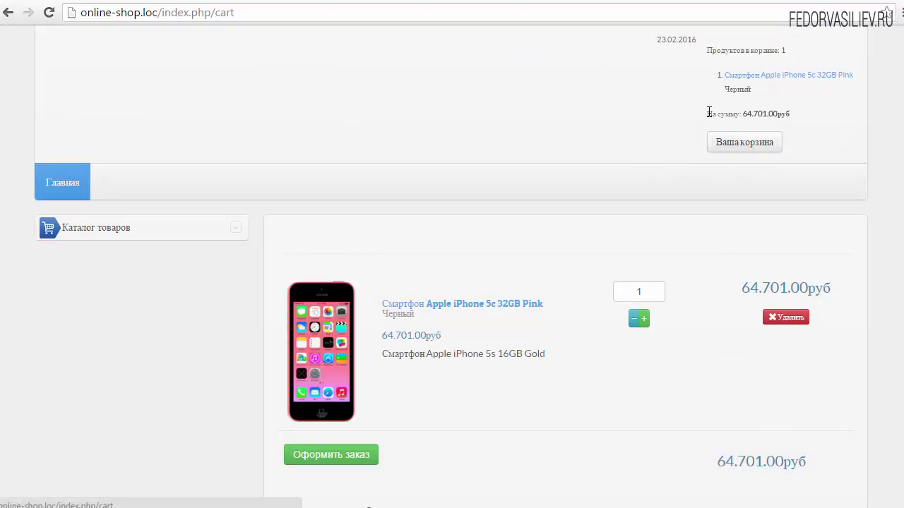
left_click_drag(720, 45, 824, 115)
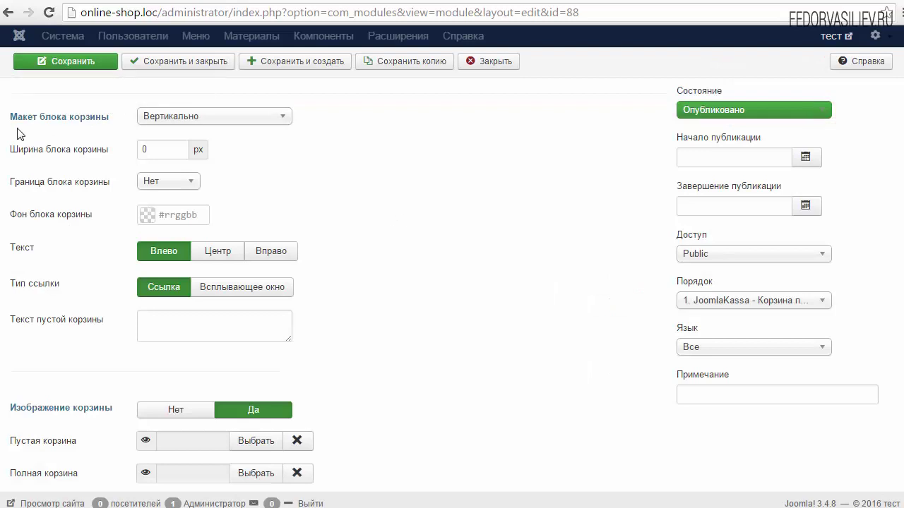
Set the cart module's block layout ("Макет блока корзины") to Popover.
mouse_move(26, 126)
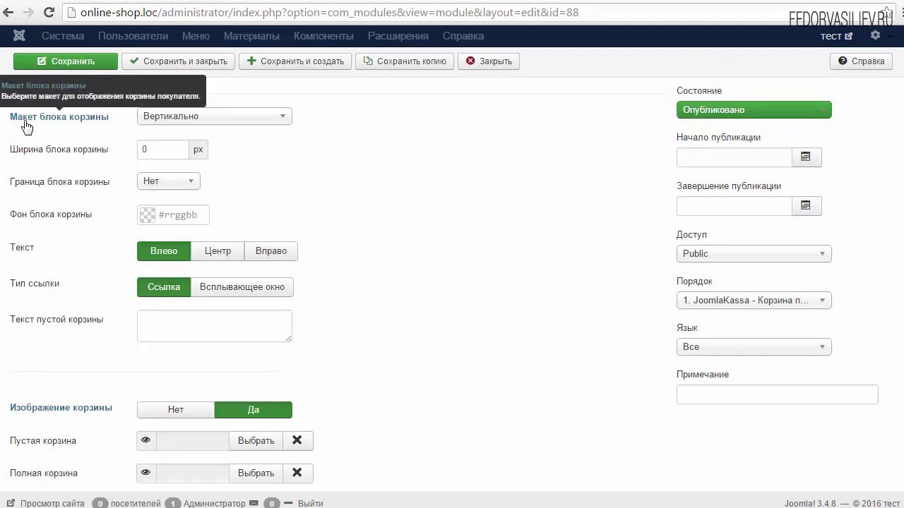
left_click(178, 117)
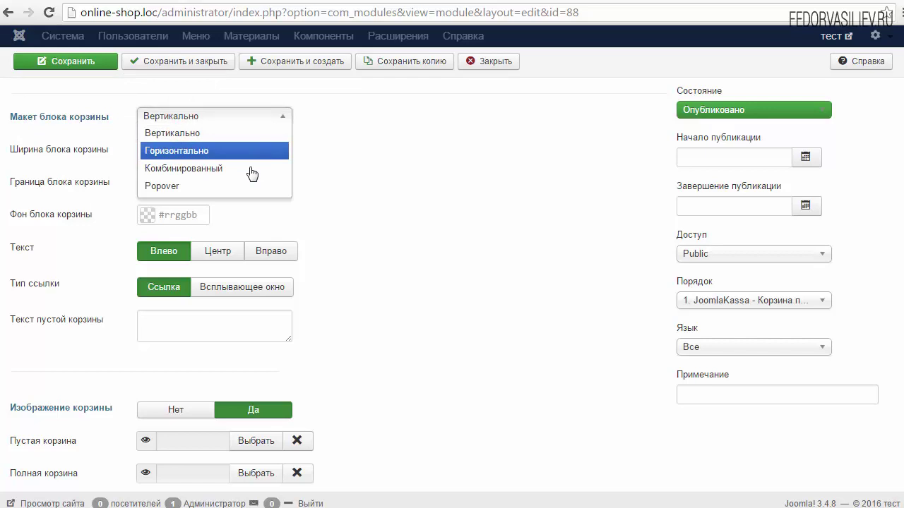
left_click(157, 188)
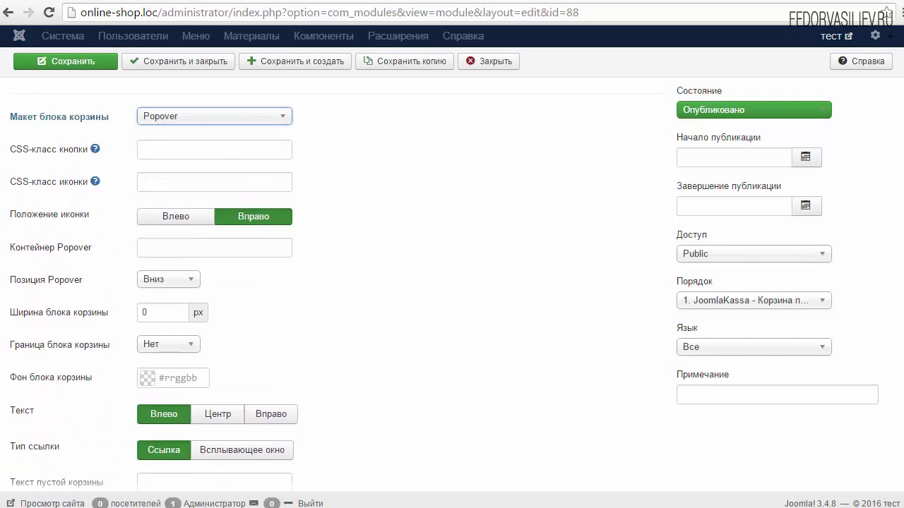
left_click(169, 148)
left_click(149, 182)
left_click(347, 169)
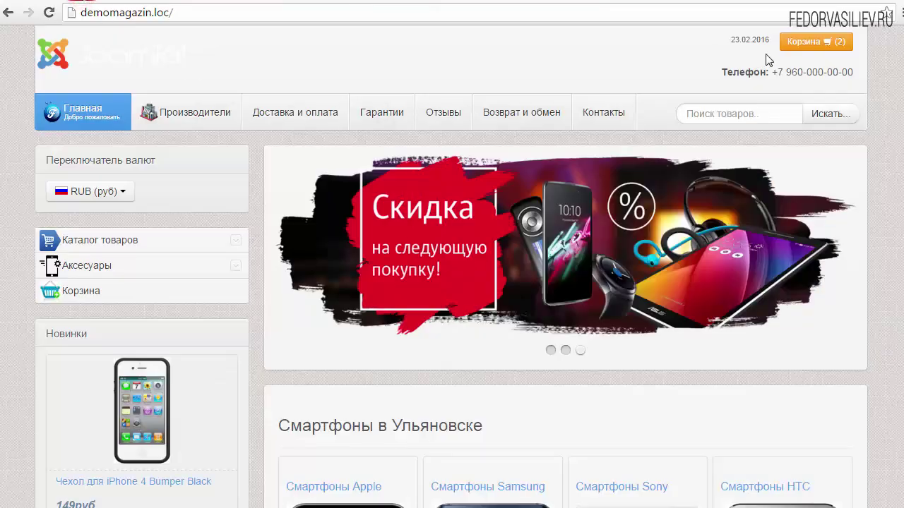
Look at the cart button and its popover on the demomagazin.loc demo store.
left_click(805, 40)
left_click(626, 76)
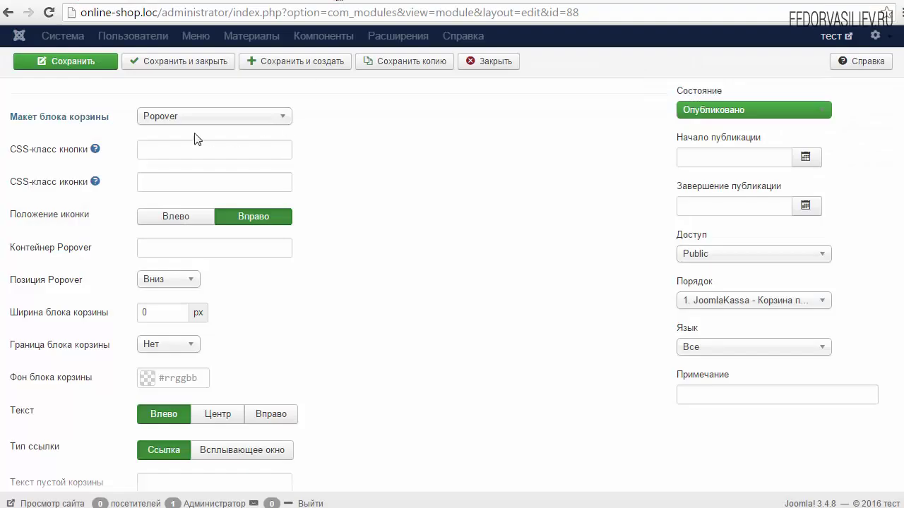
Save the cart module with the Popover layout and reload the shop's cart page.
left_click(205, 119)
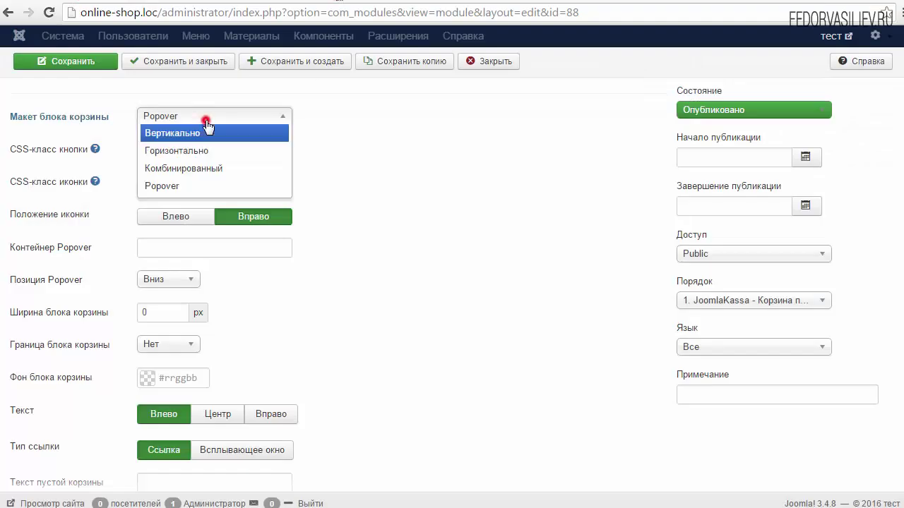
left_click(170, 188)
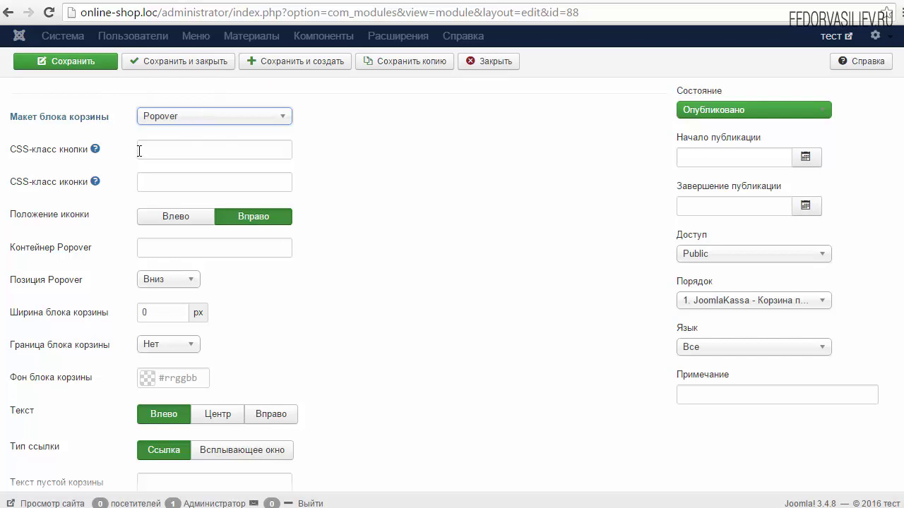
left_click(150, 118)
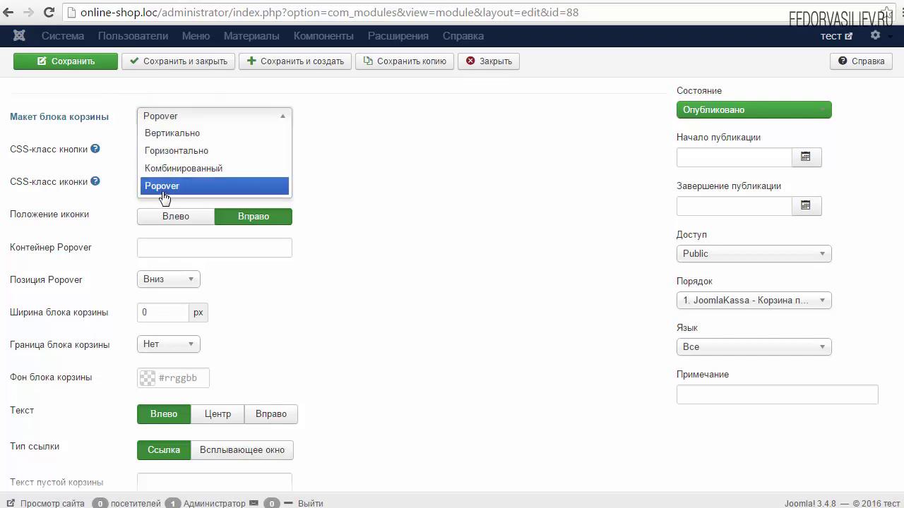
left_click(166, 188)
mouse_move(53, 160)
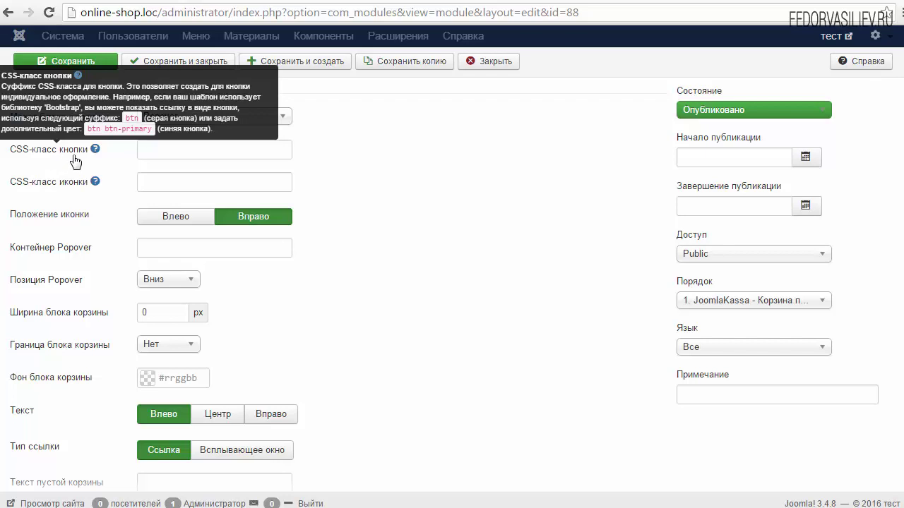
left_click(84, 59)
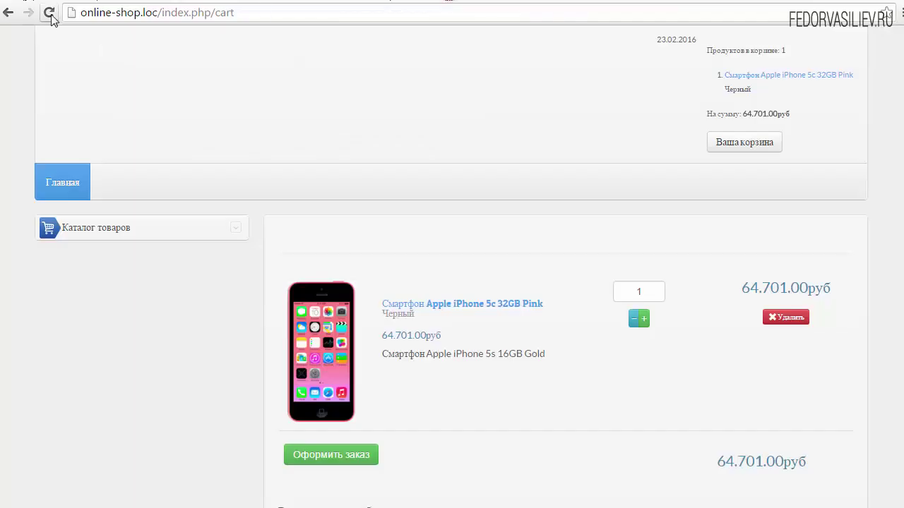
left_click(50, 13)
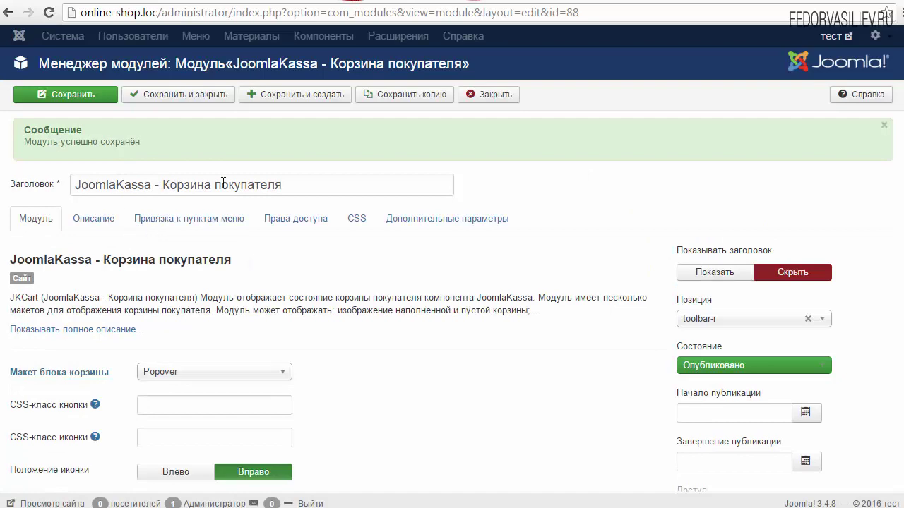
Open the Bootstrap reference linked from the button CSS class option and examine the default button styles and button sizes.
scroll(224, 182, "down", 2)
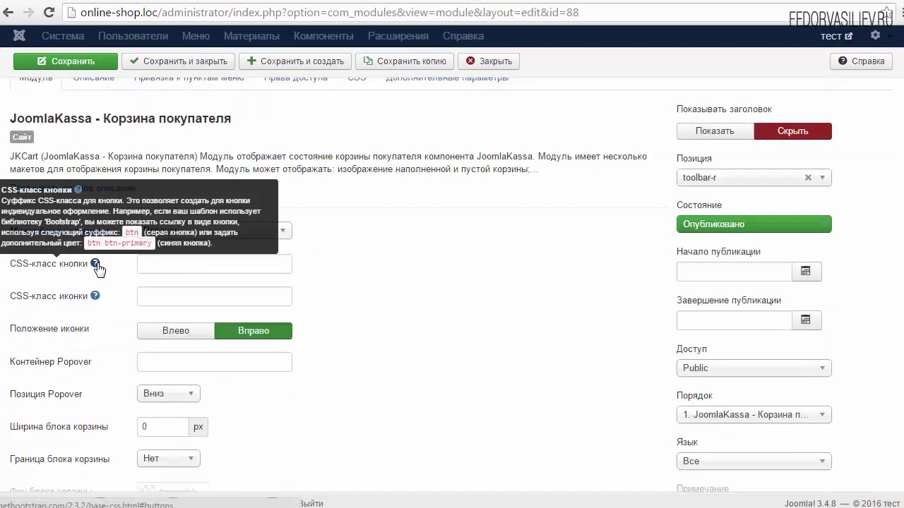
left_click(95, 266)
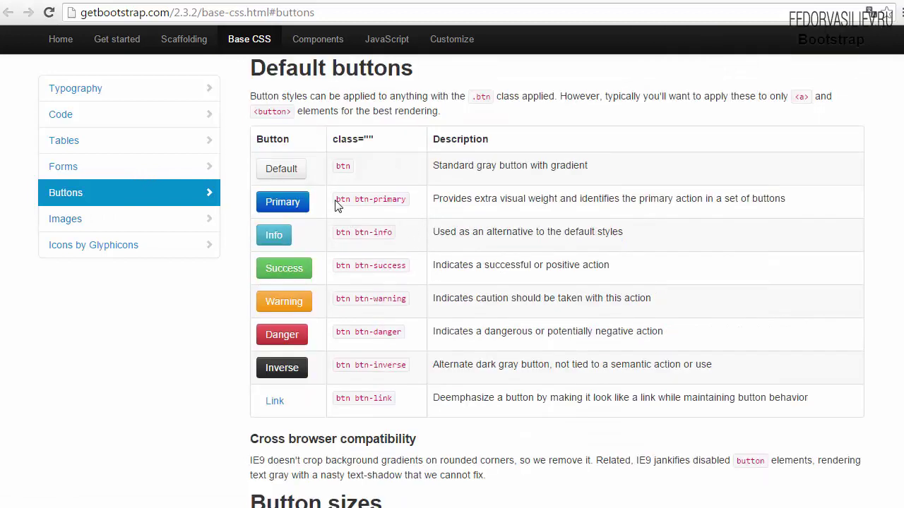
left_click_drag(337, 199, 406, 201)
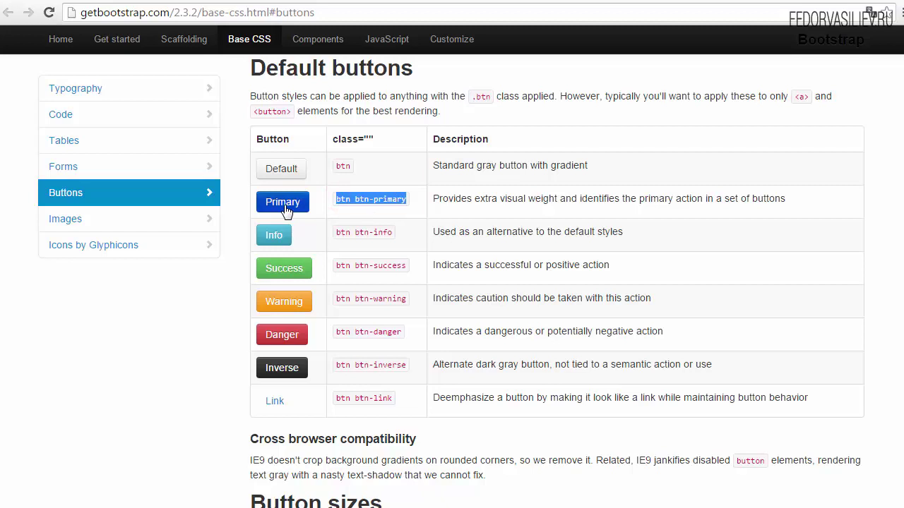
left_click(311, 240)
left_click_drag(337, 239, 394, 228)
left_click(407, 263)
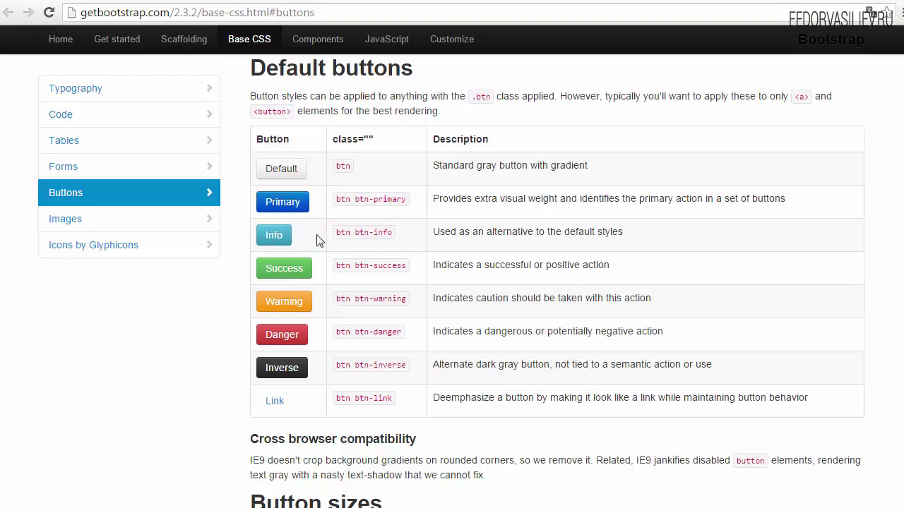
scroll(389, 224, "down", 2)
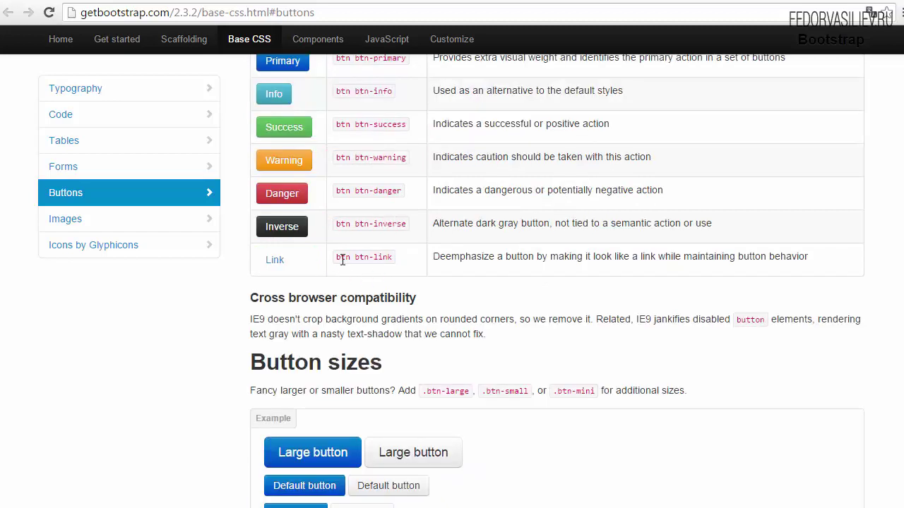
left_click_drag(298, 257, 297, 258)
left_click(289, 276)
scroll(494, 265, "down", 3)
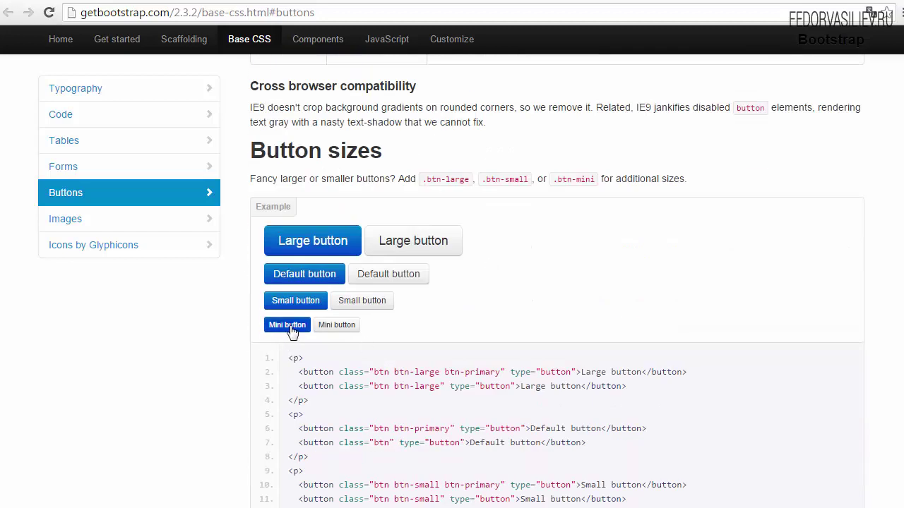
scroll(271, 308, "down", 2)
scroll(271, 309, "up", 4)
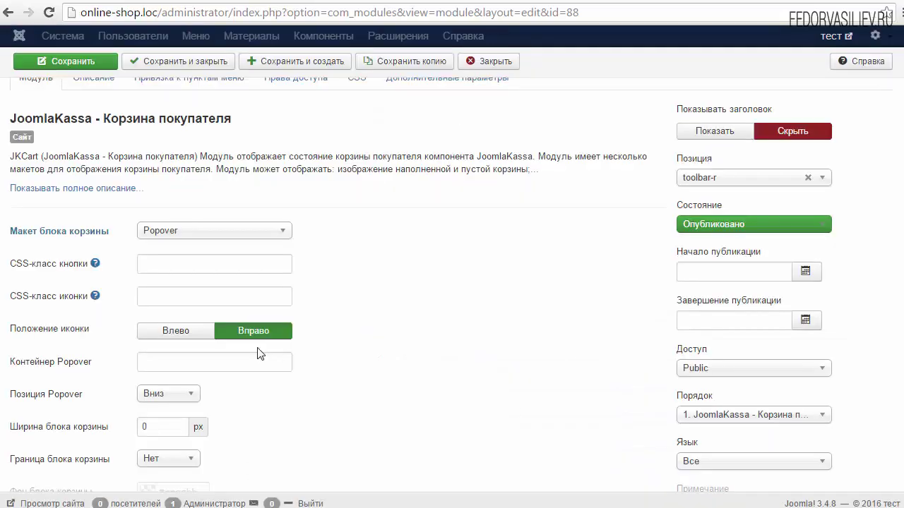
Set the cart module's button CSS class ("CSS-класс кнопки") to "btn btn-warning btn-small".
right_click(154, 263)
left_click(189, 347)
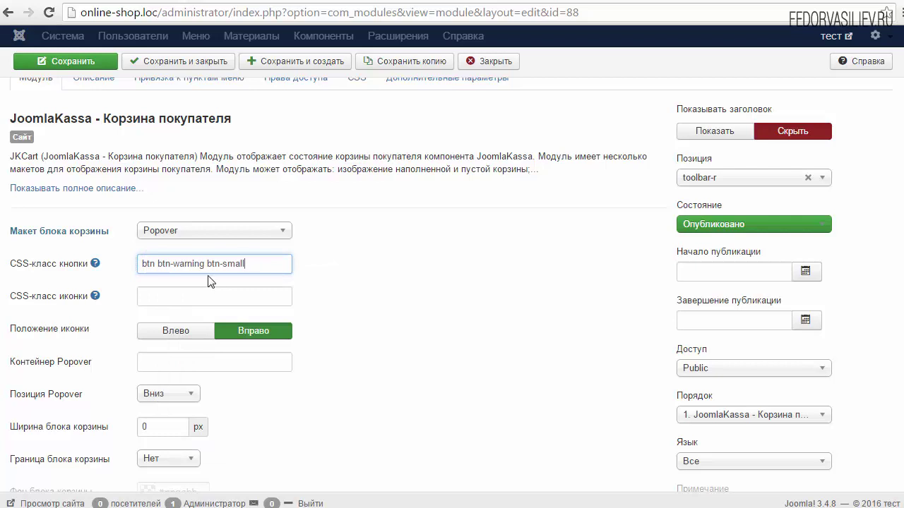
left_click_drag(207, 265, 262, 262)
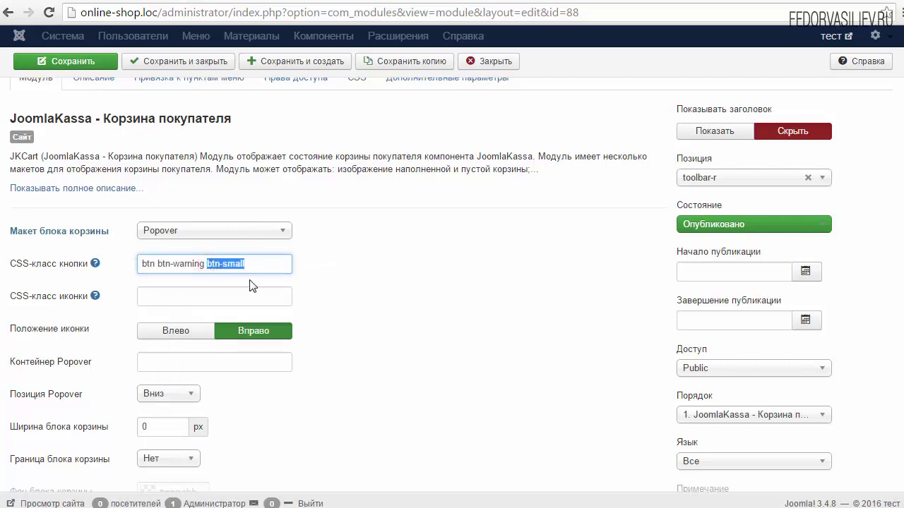
left_click(259, 265)
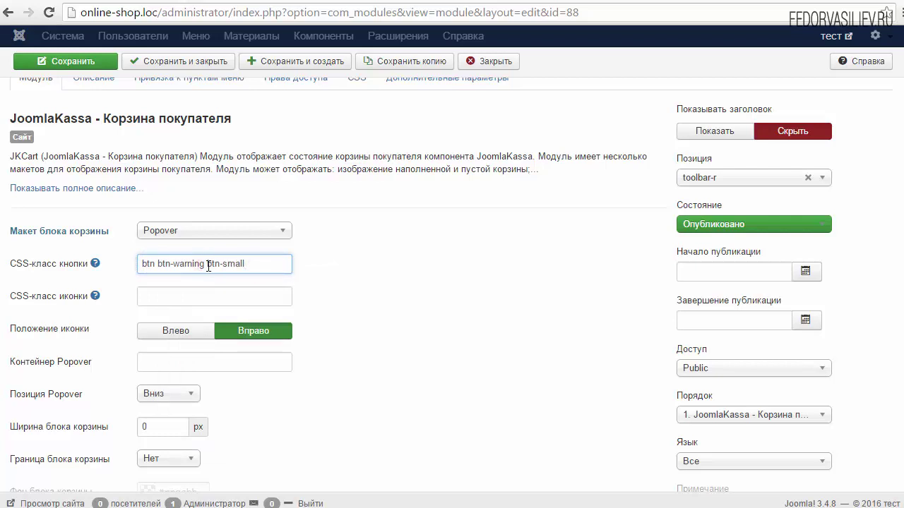
Remove btn-small from the cart module's button CSS class, save the module and reload the shop's cart page.
left_click_drag(206, 263, 243, 262)
right_click(229, 263)
left_click(256, 274)
left_click(79, 61)
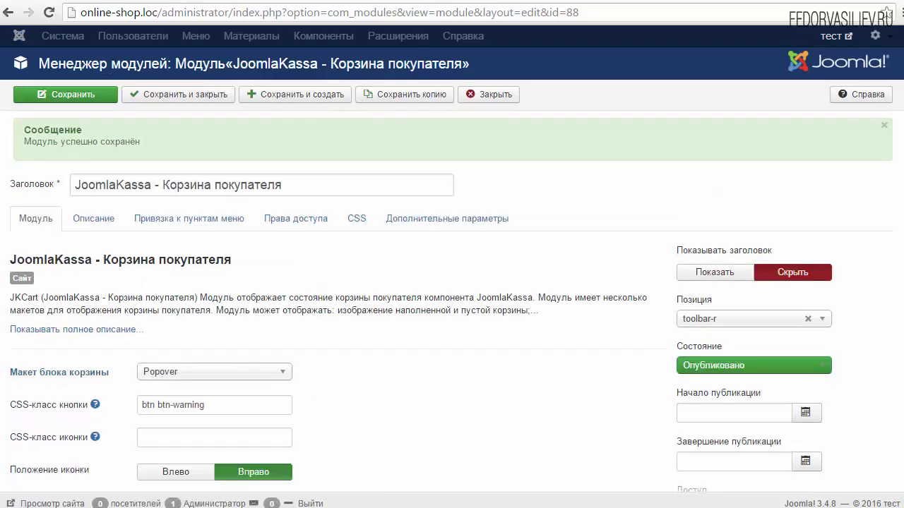
key("ctrl+Tab")
left_click(49, 13)
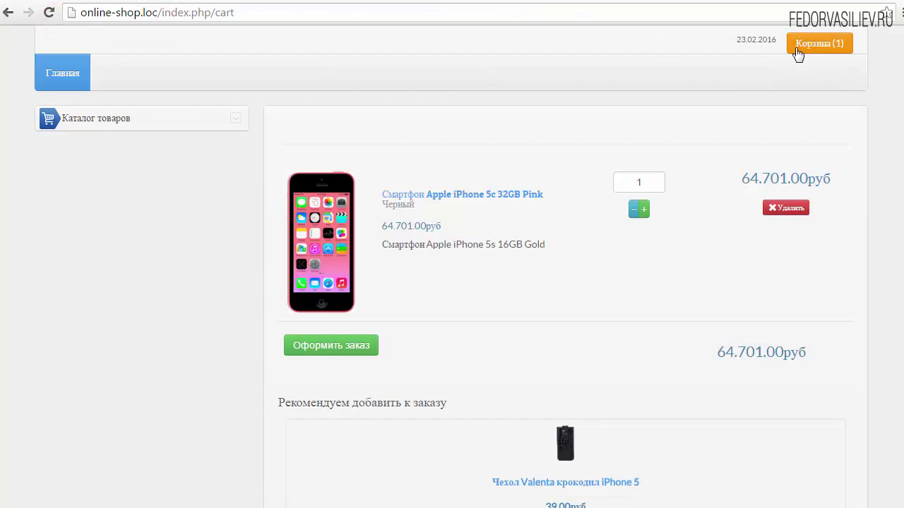
Look up the class of the Warning button in the Bootstrap buttons reference.
left_click(477, 1)
scroll(494, 233, "up", 2)
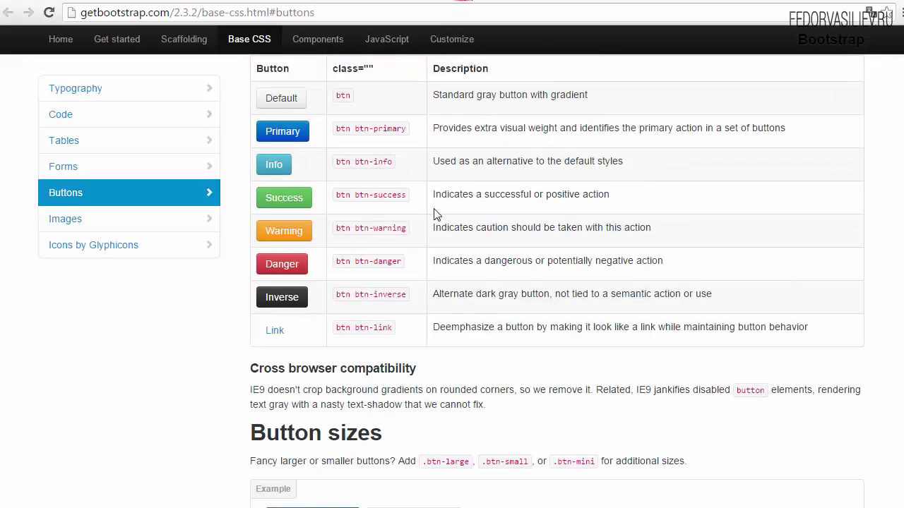
left_click_drag(412, 233, 334, 228)
left_click(410, 223)
Add btn-small back after "btn btn-warning" in the button CSS class, save the module and check the cart button on the shop's cart page.
key("ctrl+Tab")
left_click(227, 402)
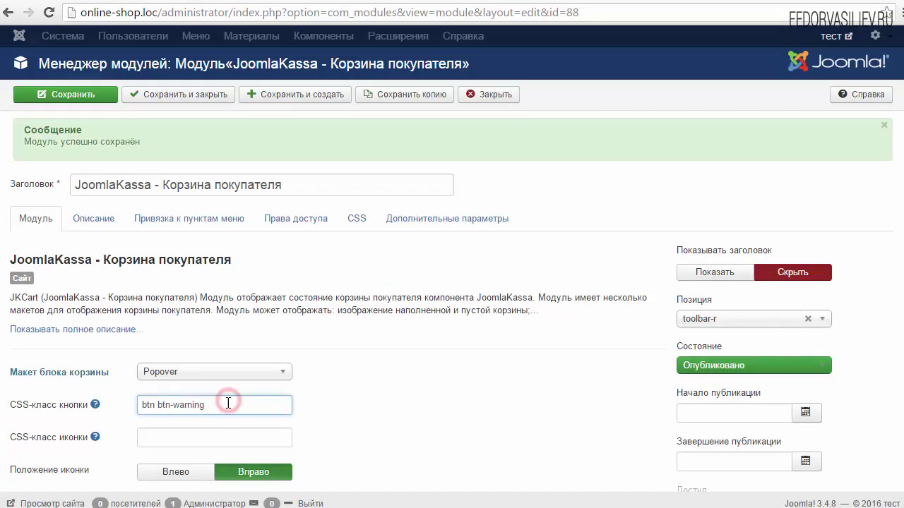
right_click(227, 404)
left_click(269, 500)
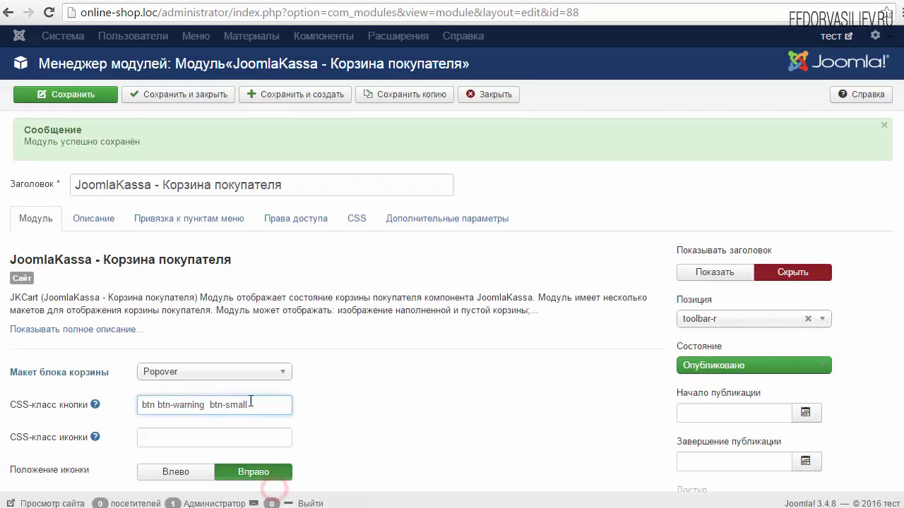
left_click(92, 101)
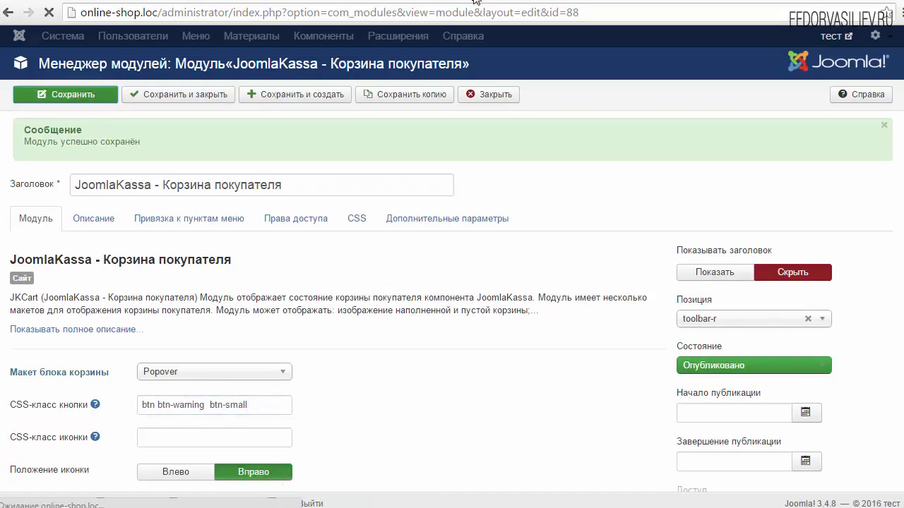
key("ctrl+Tab")
left_click(49, 13)
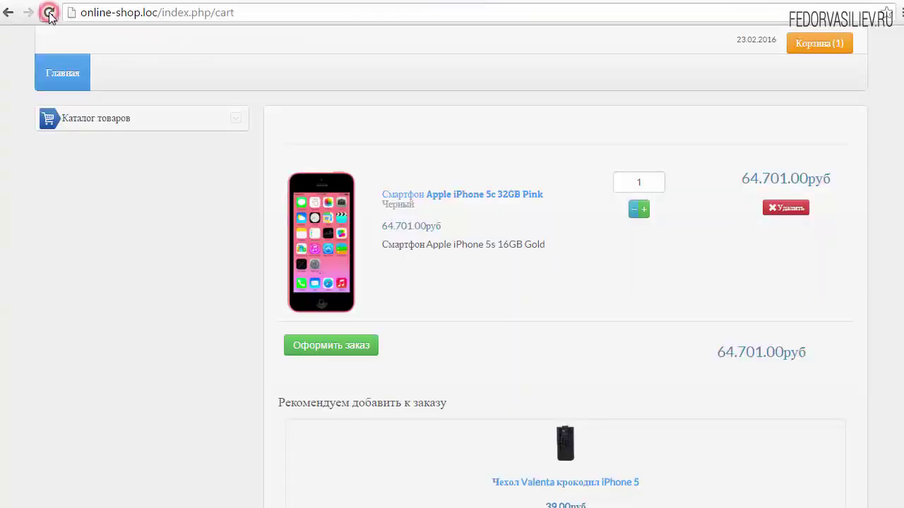
left_click(810, 49)
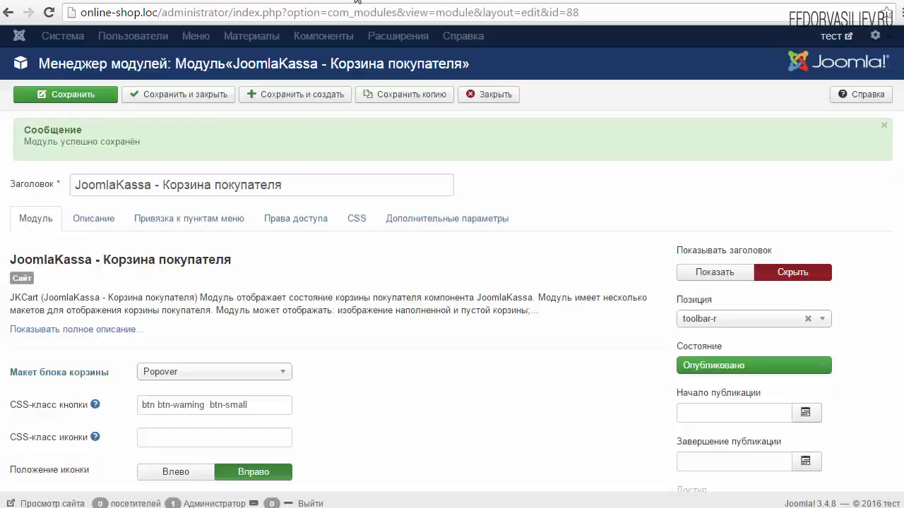
Open the Bootstrap icon reference linked from the icon CSS class option and examine the available icon glyphs and their class names.
scroll(59, 248, "down", 2)
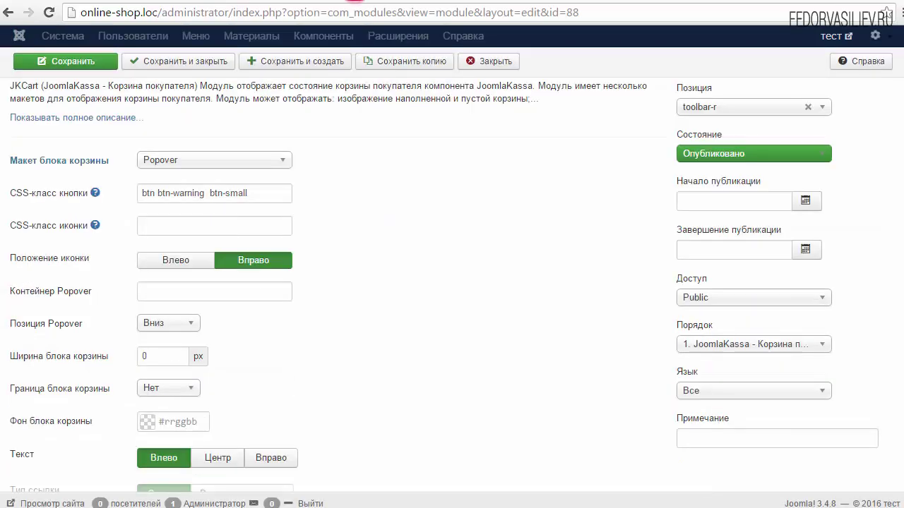
mouse_move(37, 235)
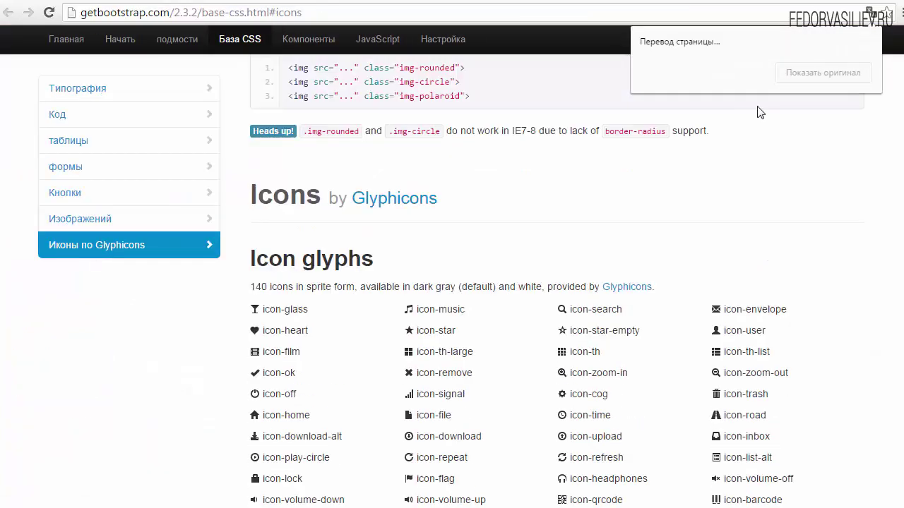
left_click(812, 72)
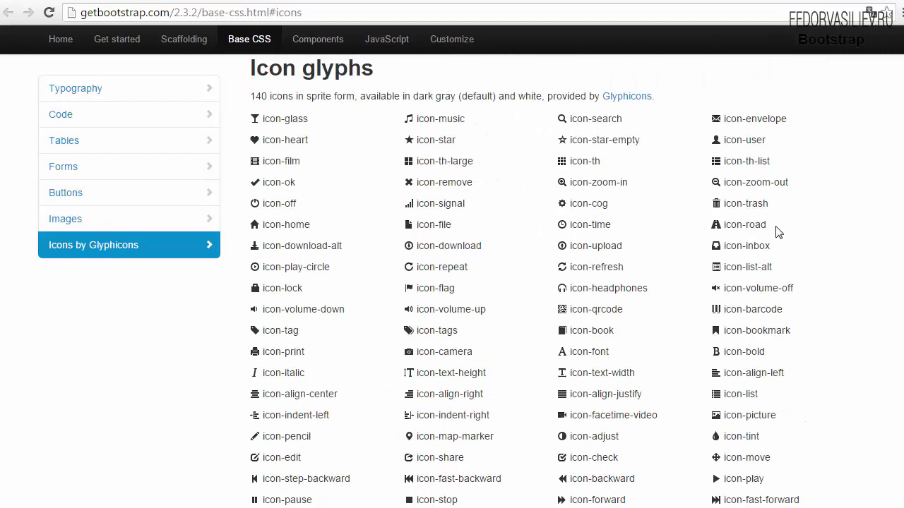
scroll(777, 231, "down", 1)
scroll(777, 231, "down", 1)
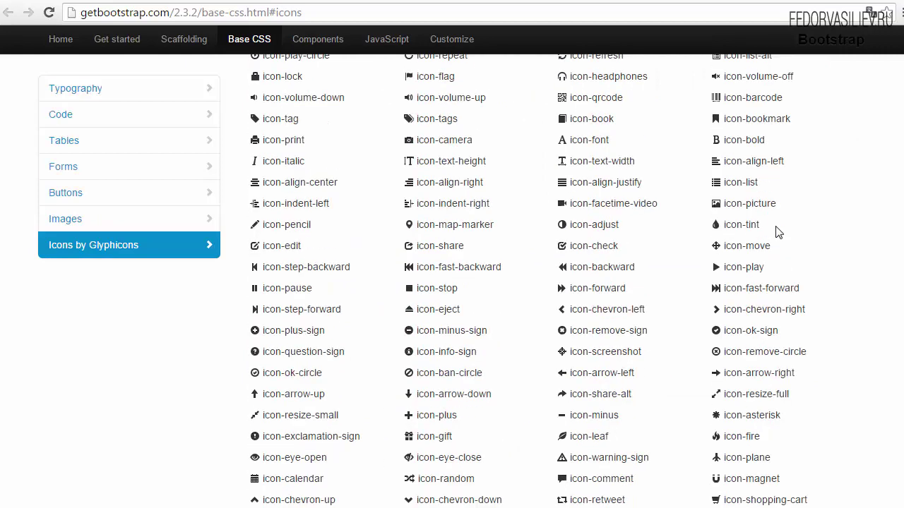
scroll(777, 232, "down", 2)
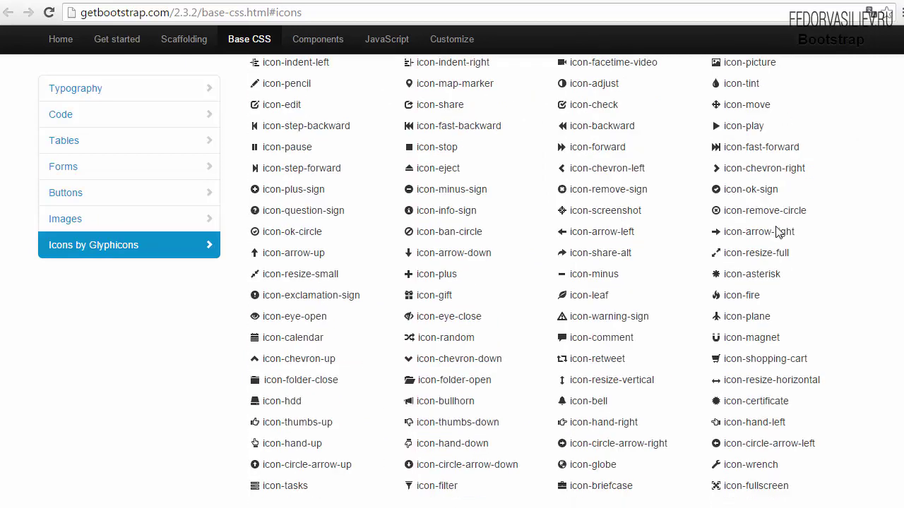
scroll(778, 232, "down", 1)
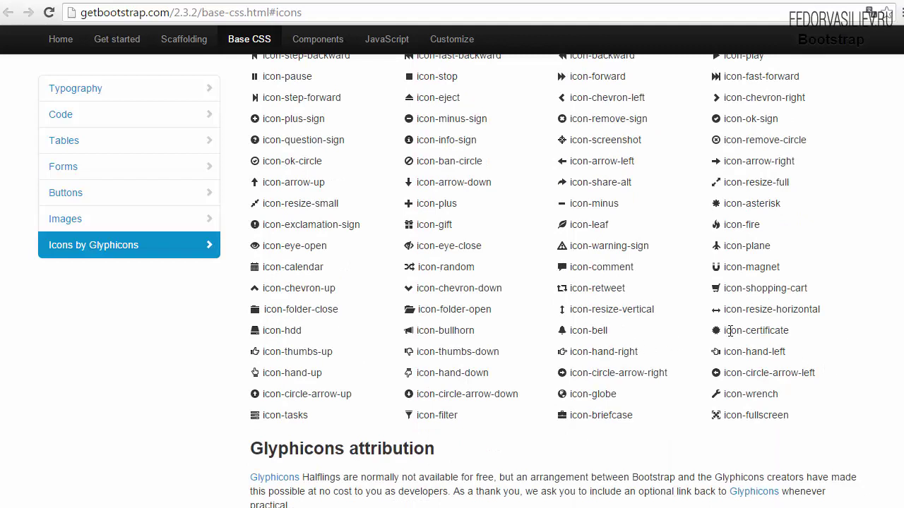
left_click_drag(486, 334, 419, 337)
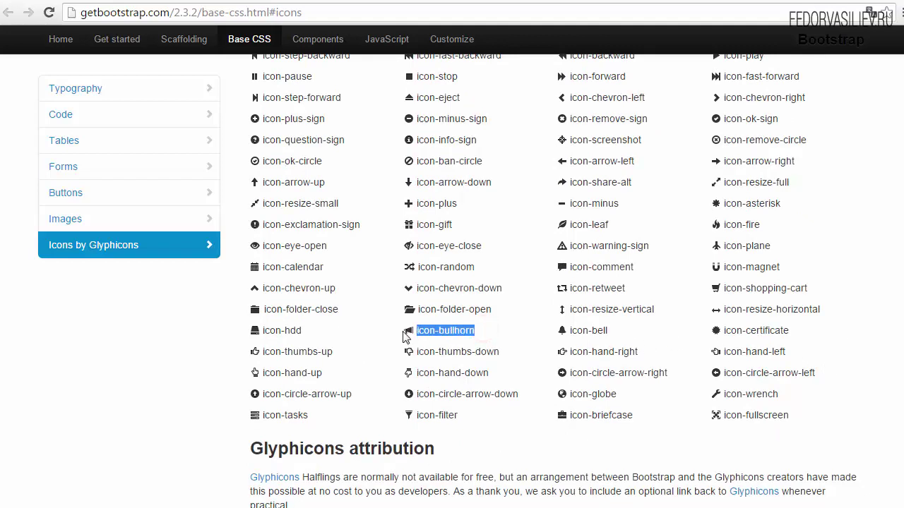
left_click(532, 332)
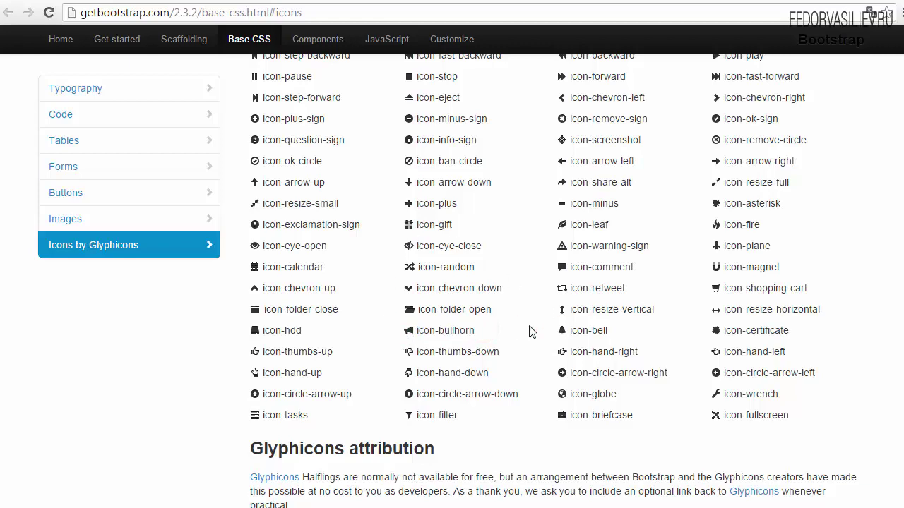
scroll(531, 332, "up", 6)
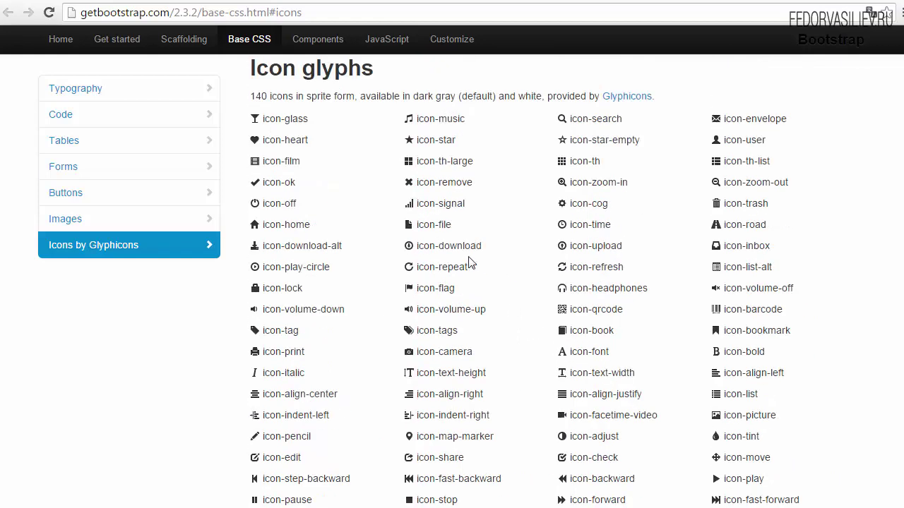
Set the cart module's icon CSS class ("CSS-класс иконки") to "icon-shopping-cart icon-white", save the module and view the shop.
left_click(224, 1)
key("ctrl+Tab")
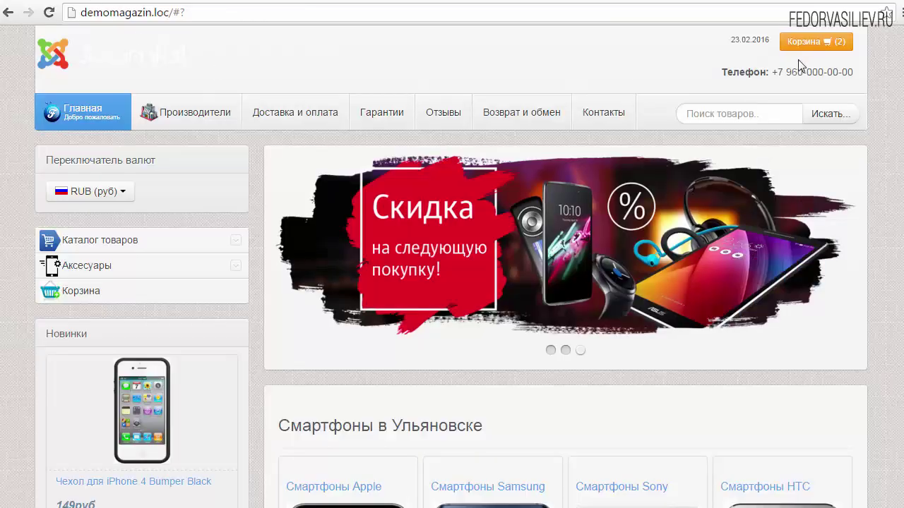
key("ctrl+shift+Tab")
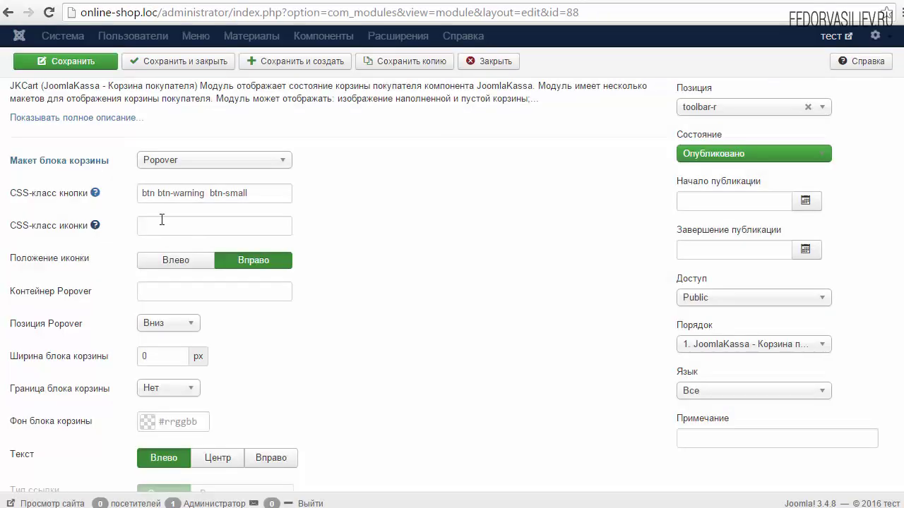
right_click(161, 222)
left_click(190, 306)
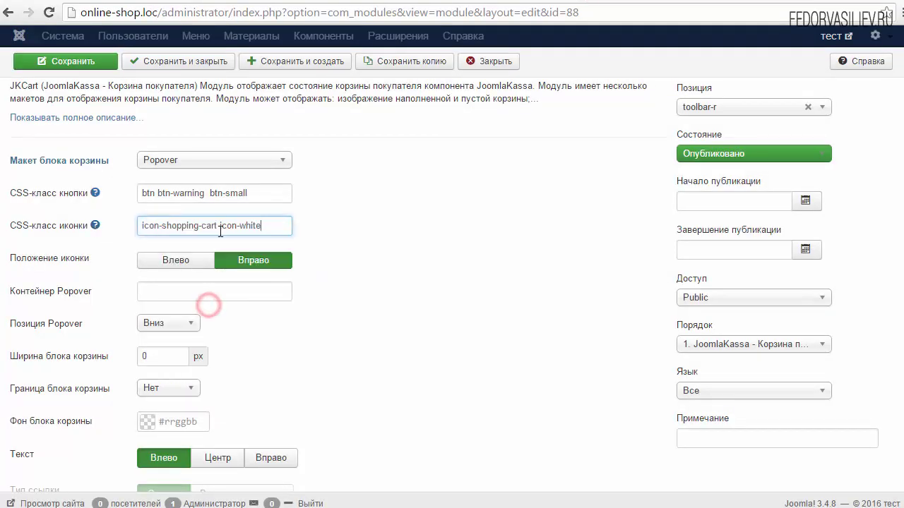
double_click(228, 225)
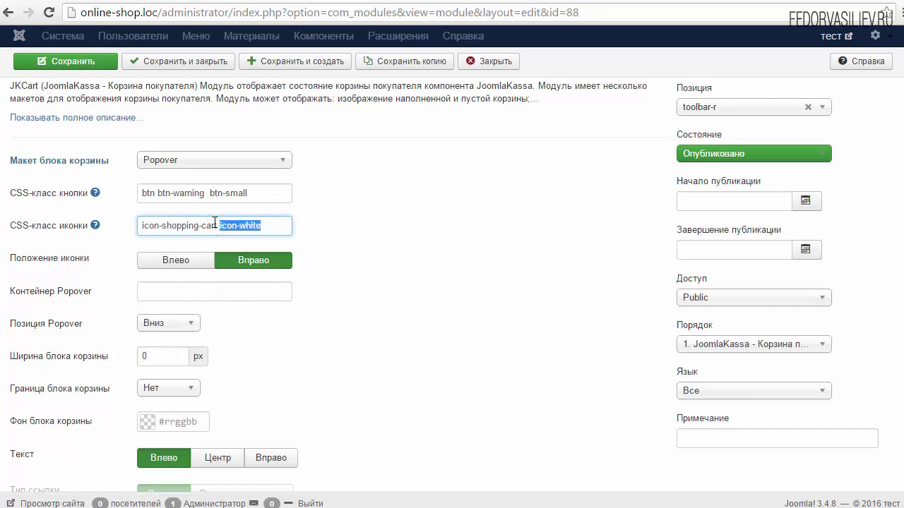
left_click_drag(219, 225, 127, 230)
left_click(191, 226)
mouse_move(219, 224)
left_mouse_down()
mouse_move(260, 226)
mouse_move(222, 233)
left_mouse_up()
left_click(246, 225)
left_click(81, 61)
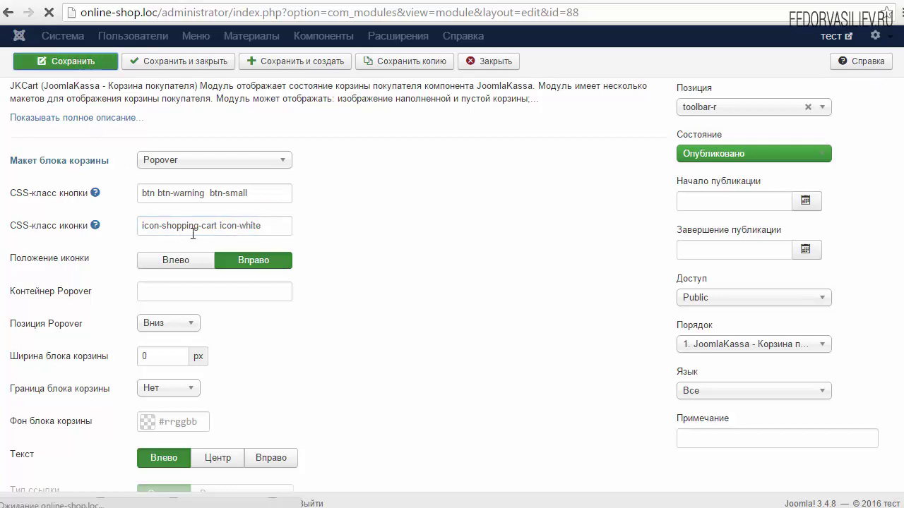
key("ctrl+Tab")
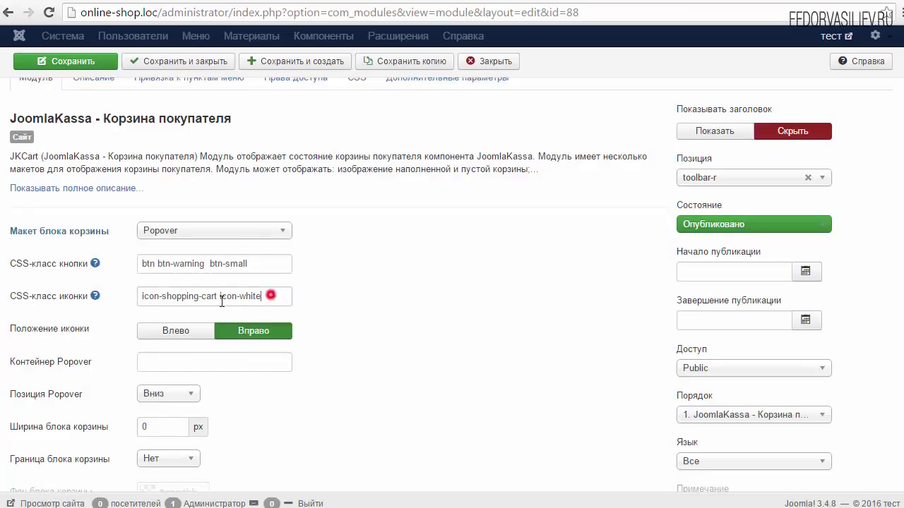
Review the button and icon CSS classes, and locate icon-shopping-cart in the Bootstrap icon reference.
left_click_drag(245, 300, 144, 305)
left_click_drag(266, 262, 142, 264)
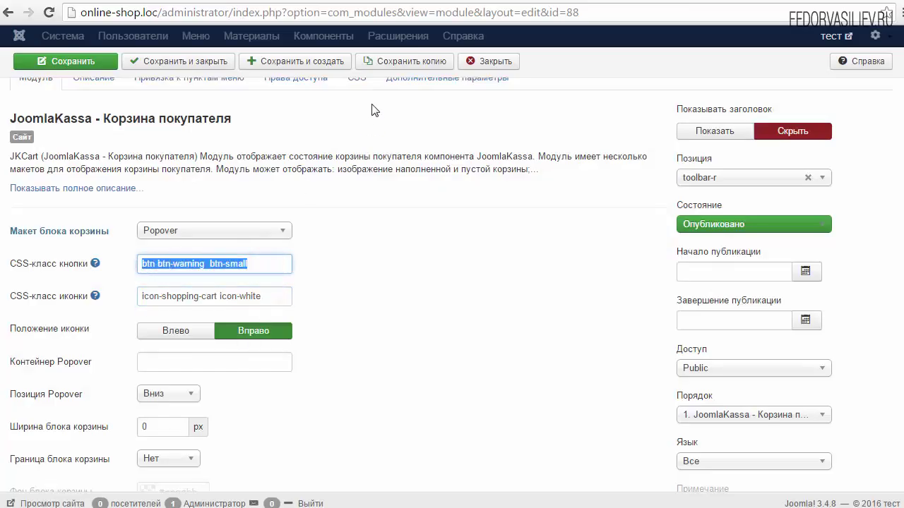
left_click(98, 296)
scroll(384, 236, "up", 4)
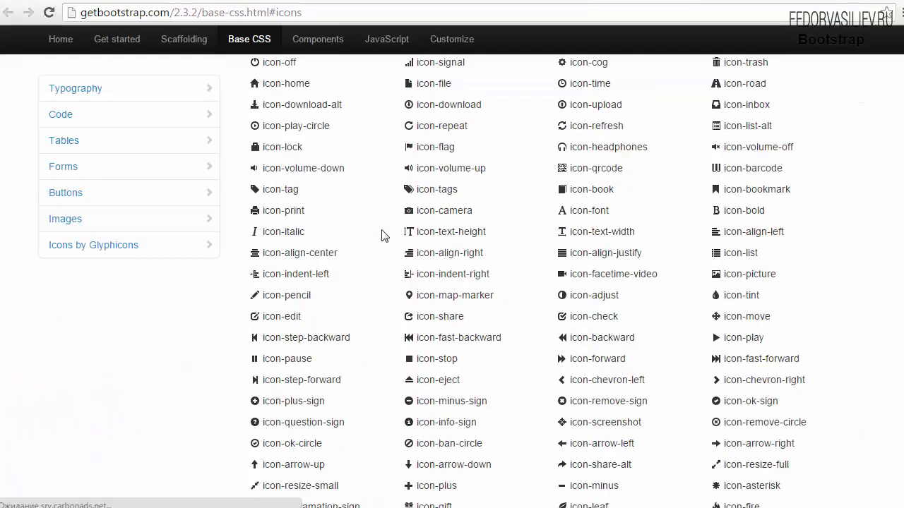
scroll(794, 364, "down", 5)
left_click_drag(814, 319, 725, 319)
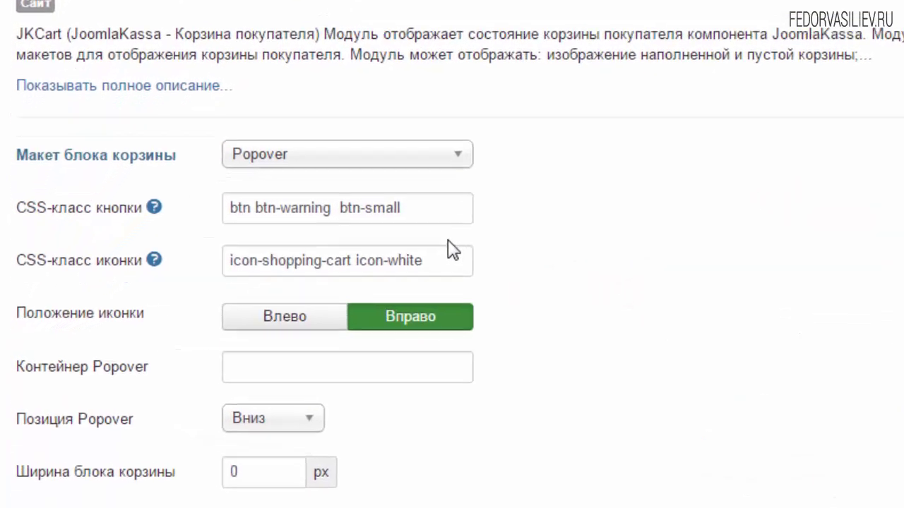
Examine the icon-white part of the icon CSS class and try the cart button on the shop's home page.
double_click(527, 241)
left_click(434, 249, "shift")
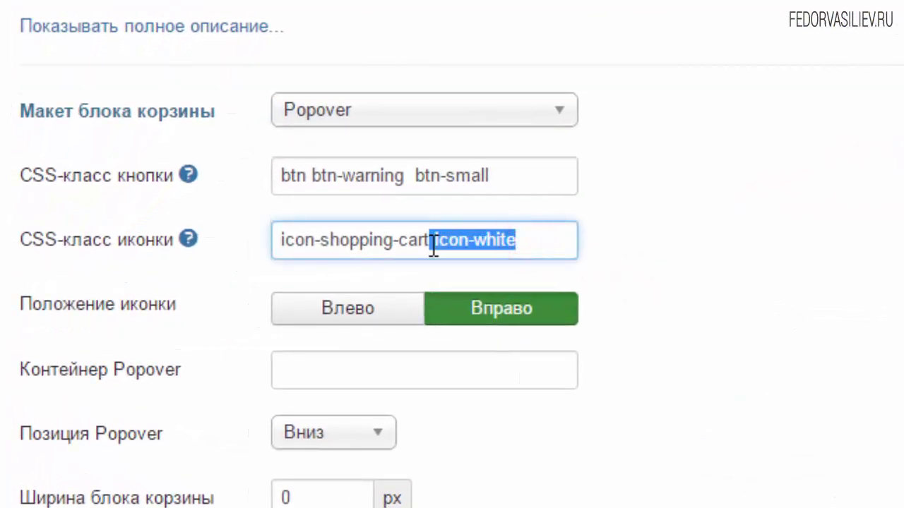
left_click(460, 240)
left_click(538, 240)
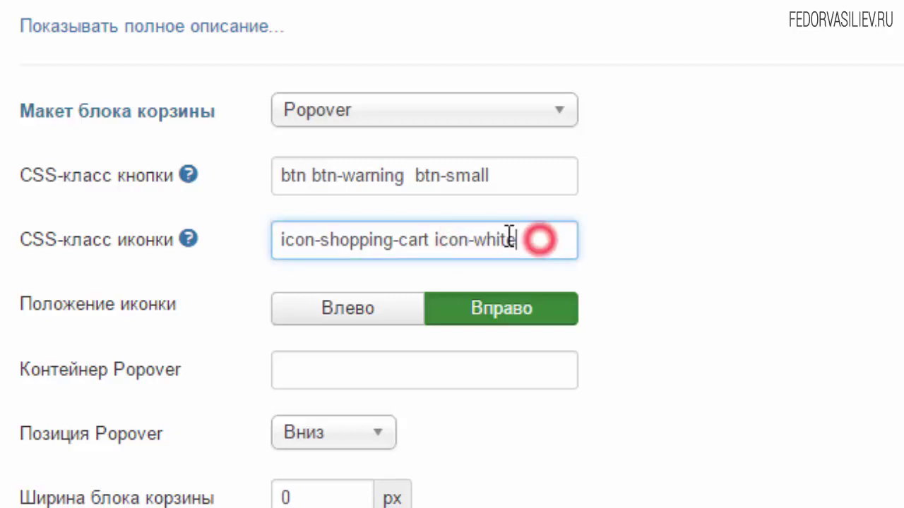
left_click_drag(530, 241, 426, 241)
left_click(550, 239)
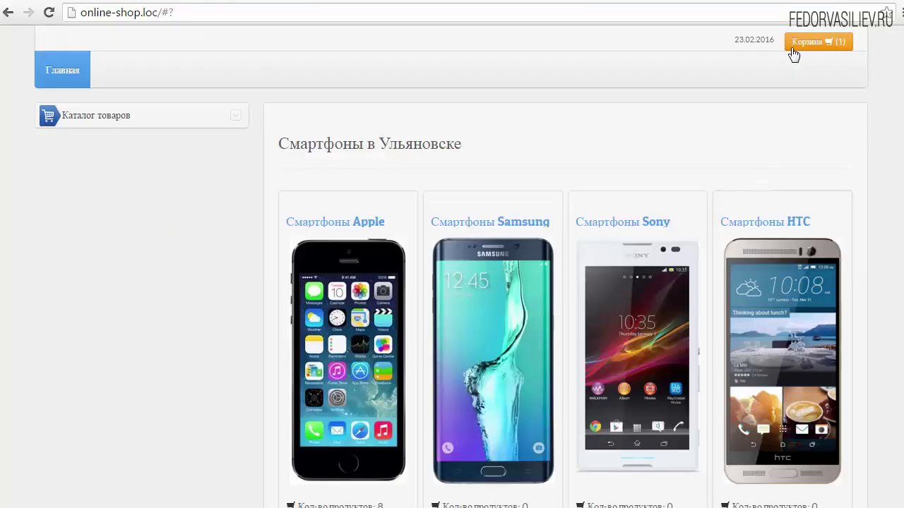
left_click(807, 42)
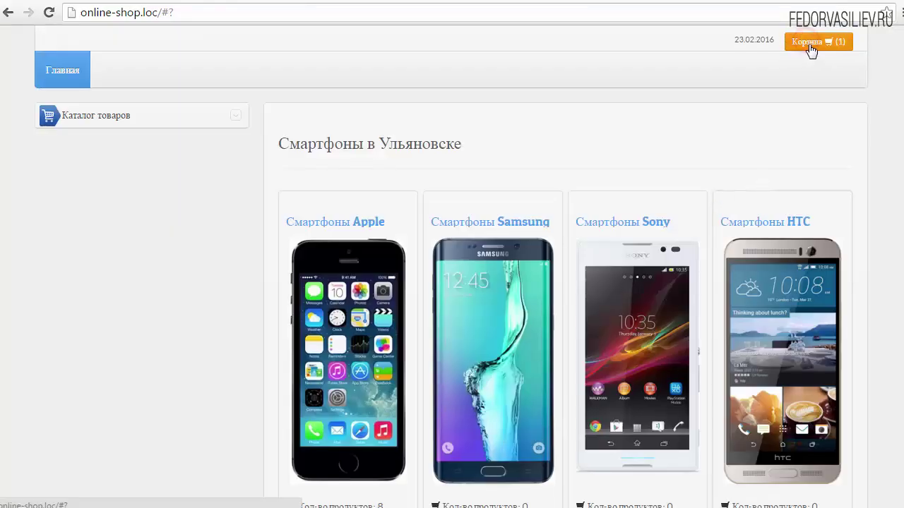
left_click(363, 3)
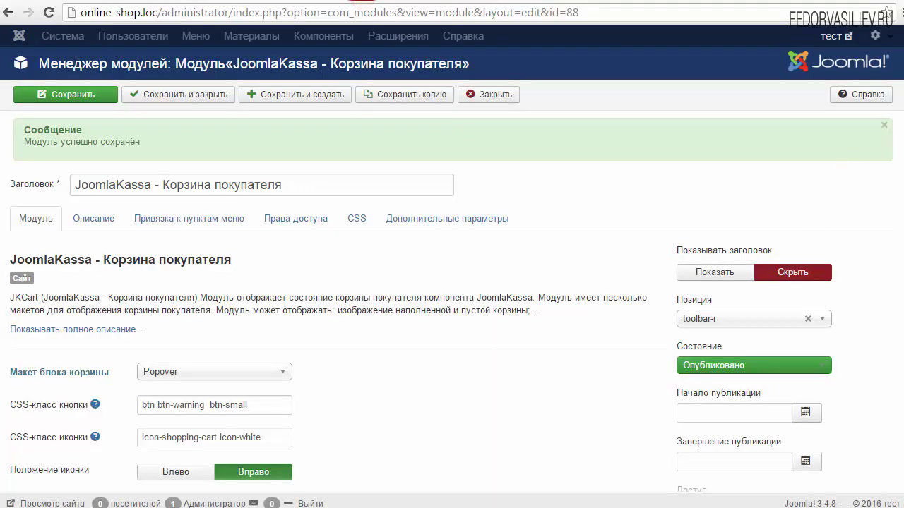
Set the Popover container ("Контейнер Popover") to body and save the cart module.
scroll(902, 220, "down", 4)
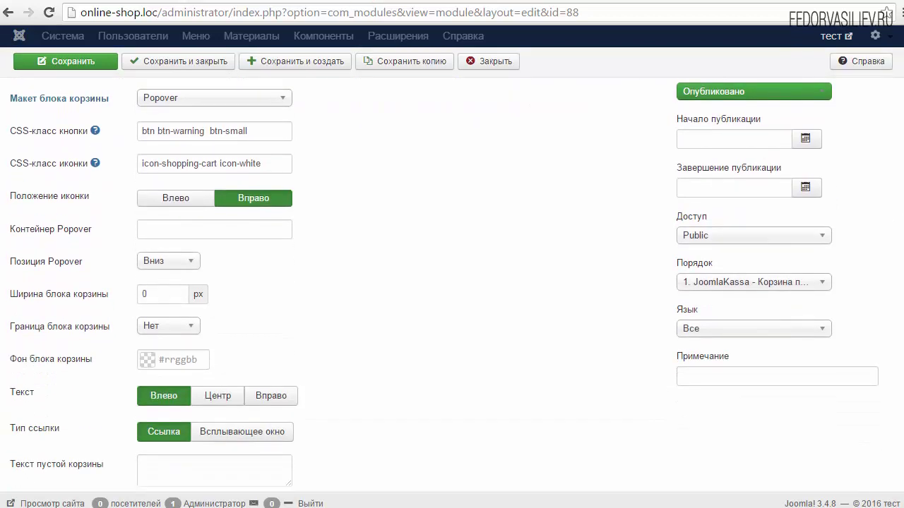
mouse_move(45, 233)
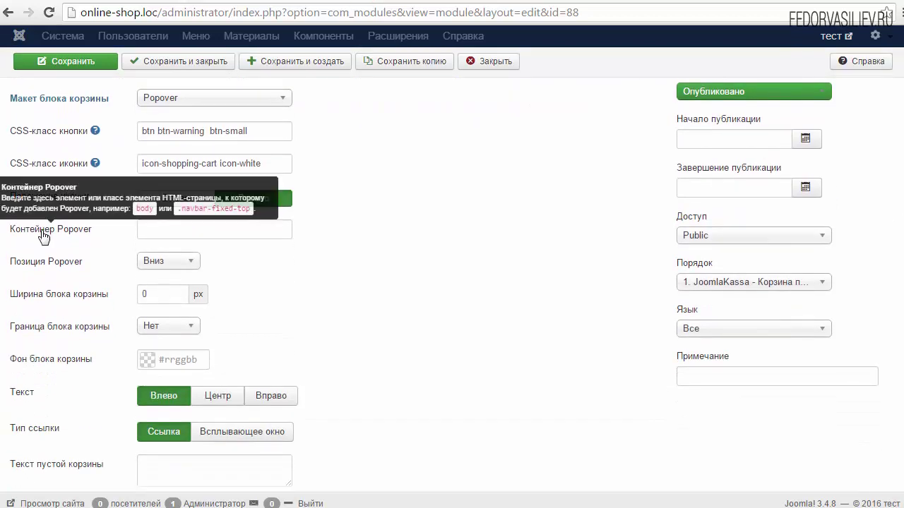
left_click(150, 229)
right_click(149, 229)
left_click(196, 312)
left_click(363, 275)
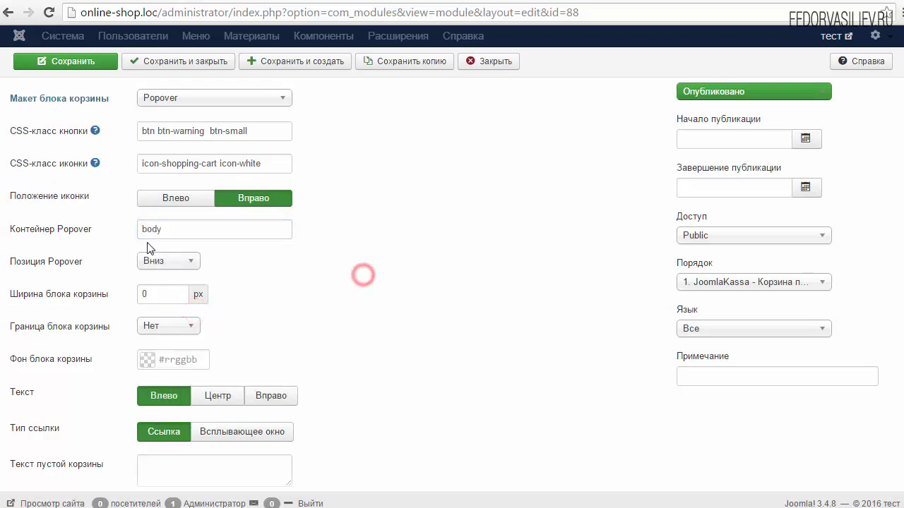
left_click(43, 61)
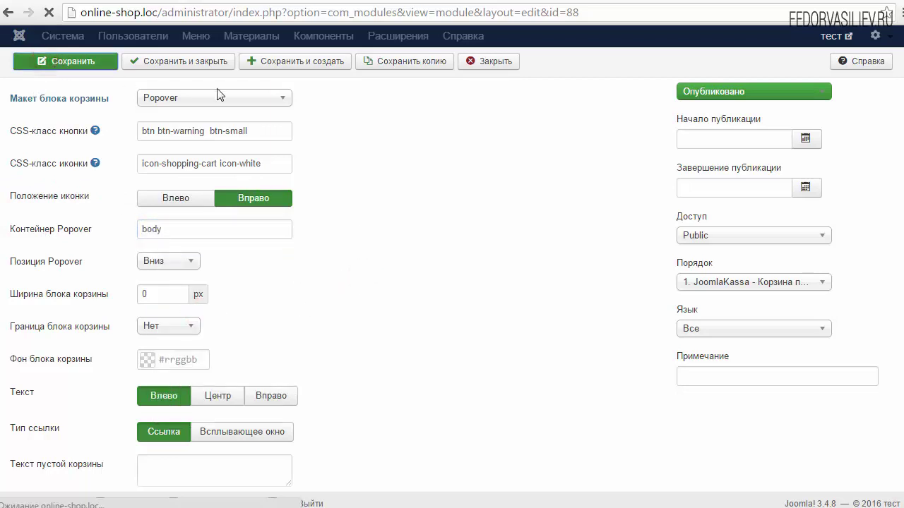
Check the cart popover on the shop's home page and return to the module settings.
key("ctrl+Tab")
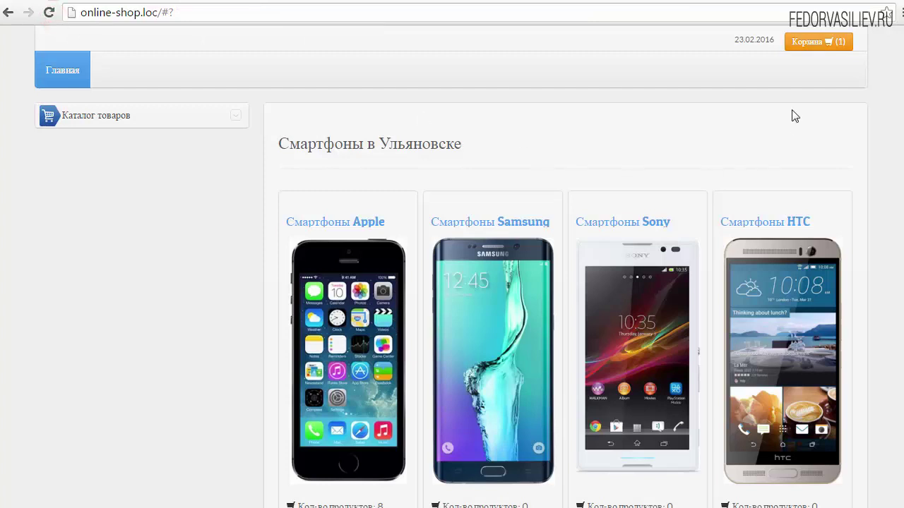
left_click(820, 41)
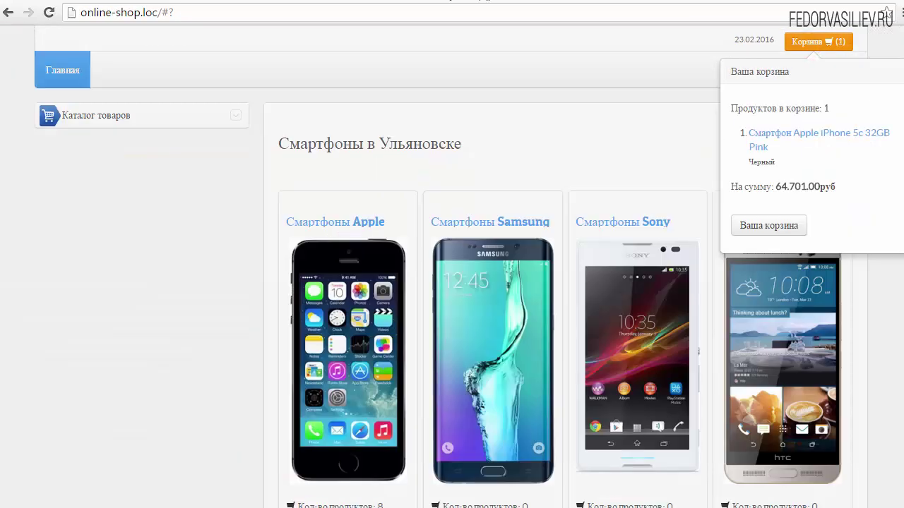
left_click(345, 2)
Examine the Popover position ("Позиция Popover") options and the cart block's width and border settings, keeping the position at "Вниз".
scroll(784, 258, "down", 6)
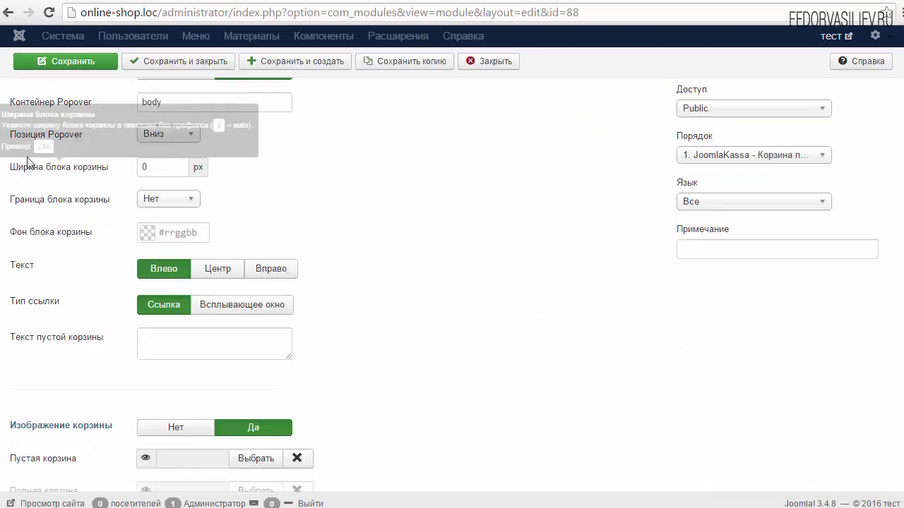
mouse_move(57, 144)
left_click(168, 134)
left_click(307, 138)
mouse_move(76, 116)
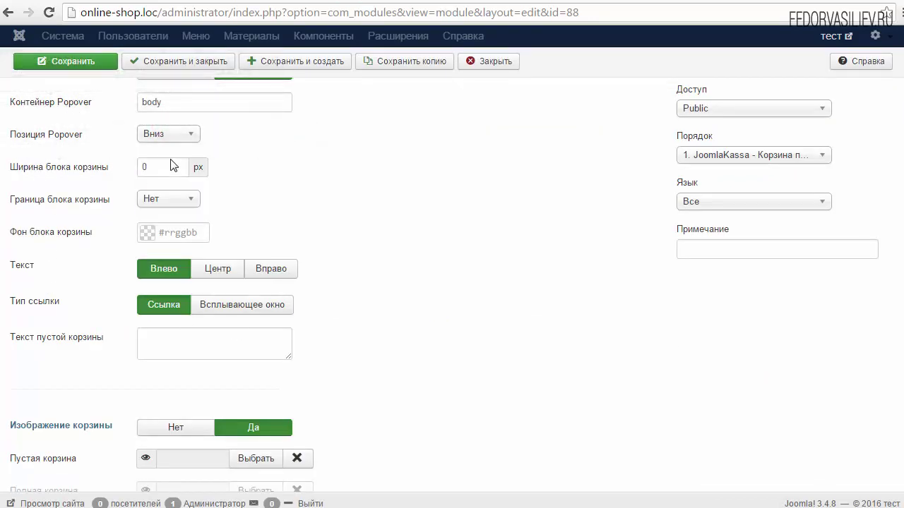
left_click(156, 134)
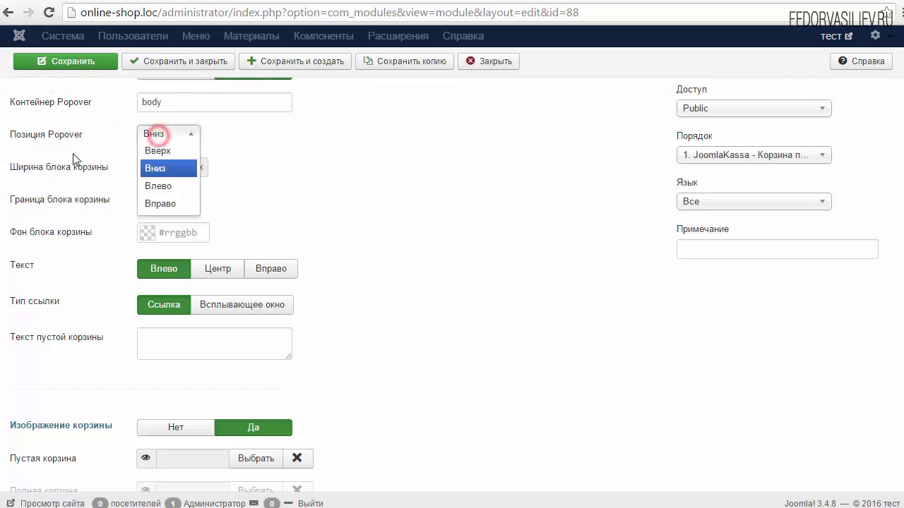
left_click(165, 168)
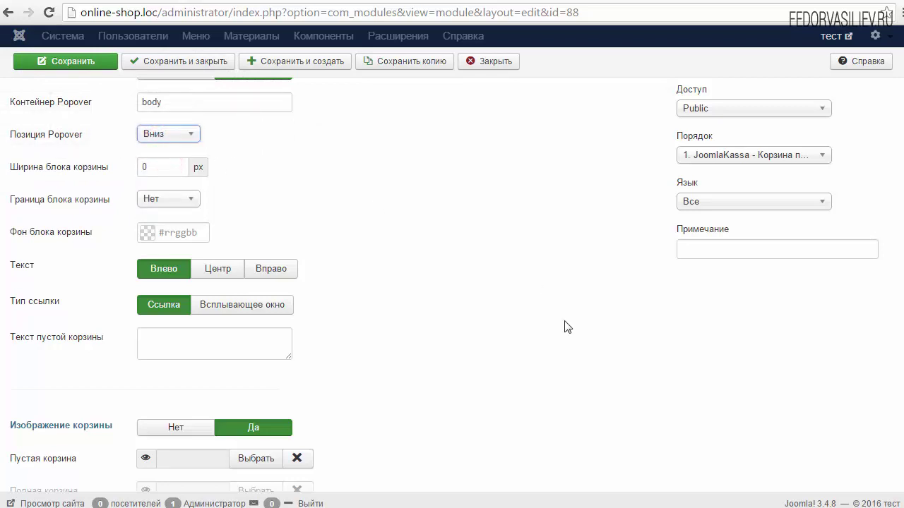
mouse_move(92, 174)
mouse_move(44, 212)
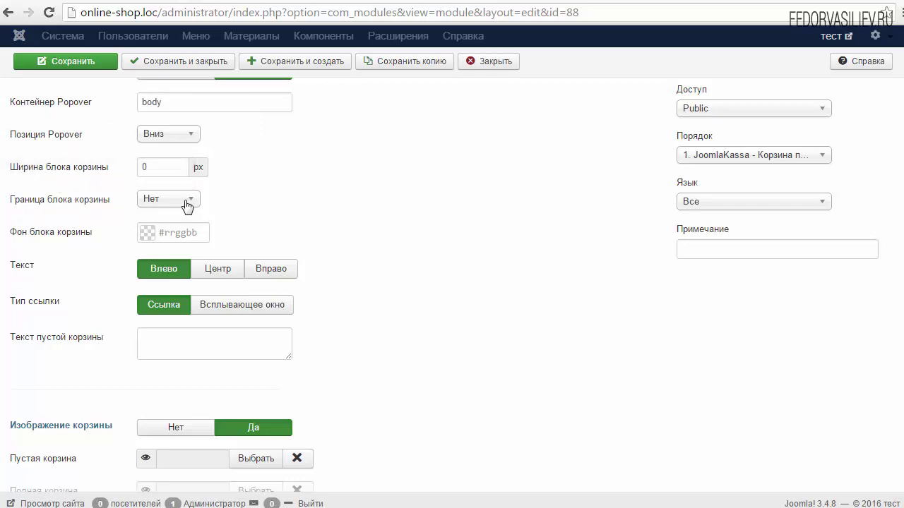
scroll(882, 402, "down", 2)
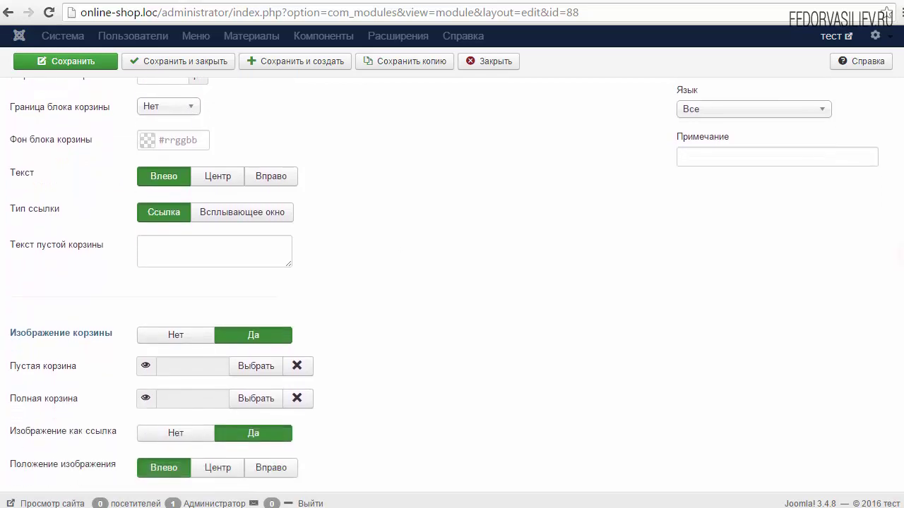
Try the background colour #0c613c for the cart block ("Фон блока корзины") and clear the field again.
mouse_move(52, 97)
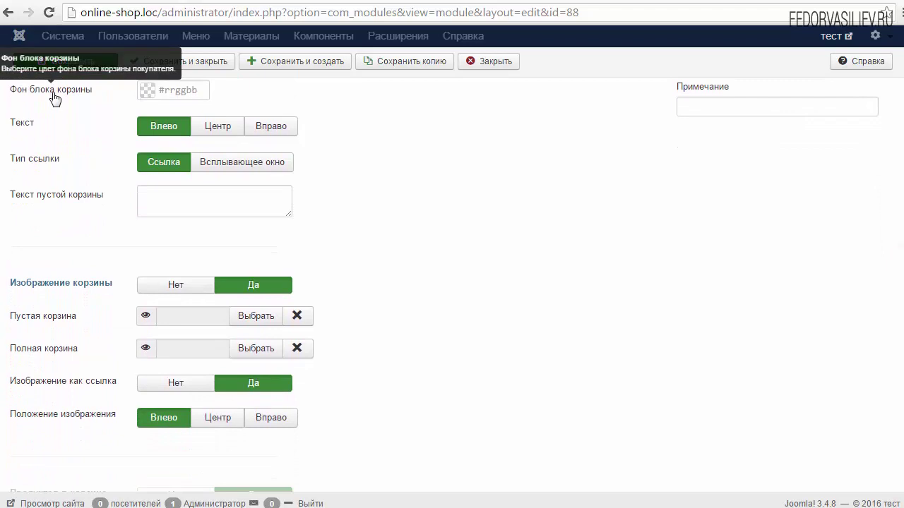
left_click(146, 92)
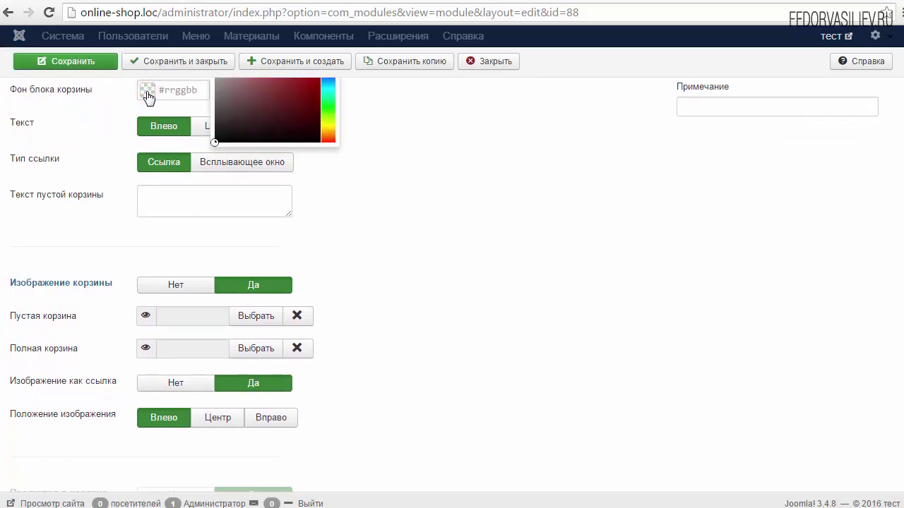
left_click_drag(265, 100, 300, 103)
left_click(329, 97)
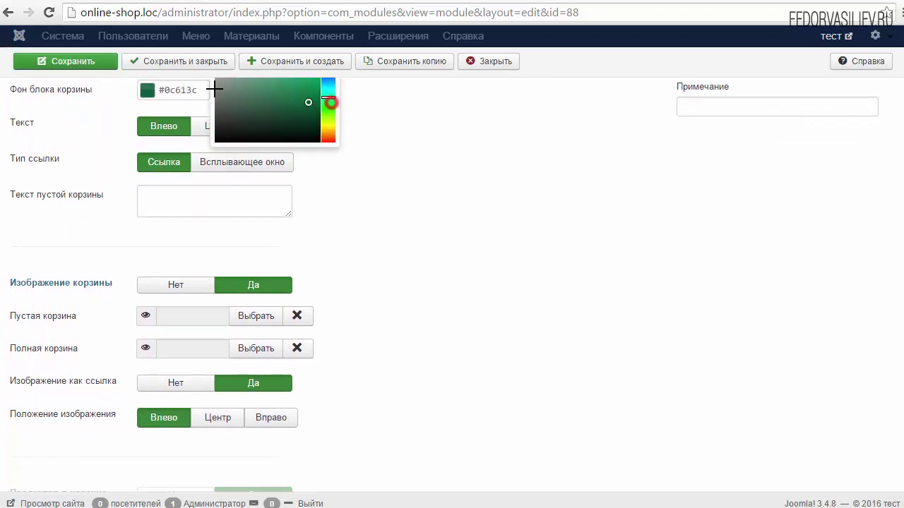
mouse_move(192, 91)
left_mouse_down()
mouse_move(160, 90)
mouse_move(202, 86)
left_mouse_up()
key("Delete")
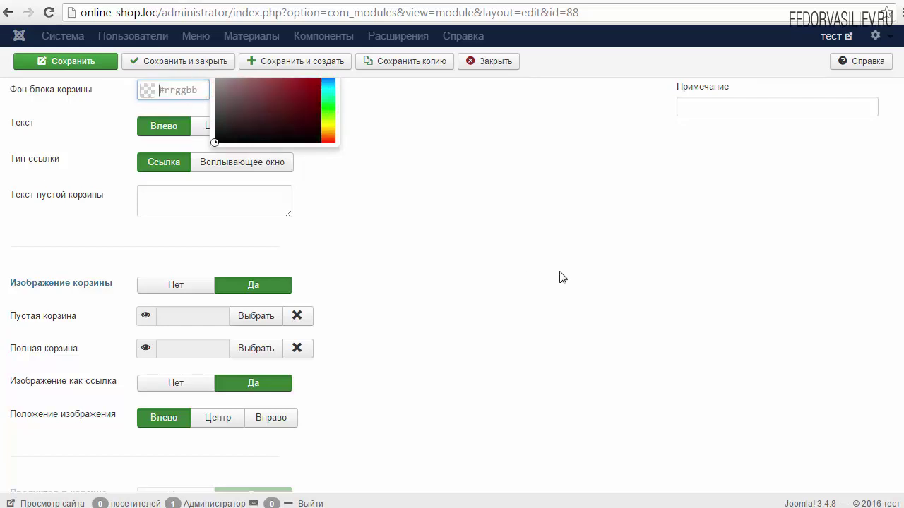
left_click(602, 272)
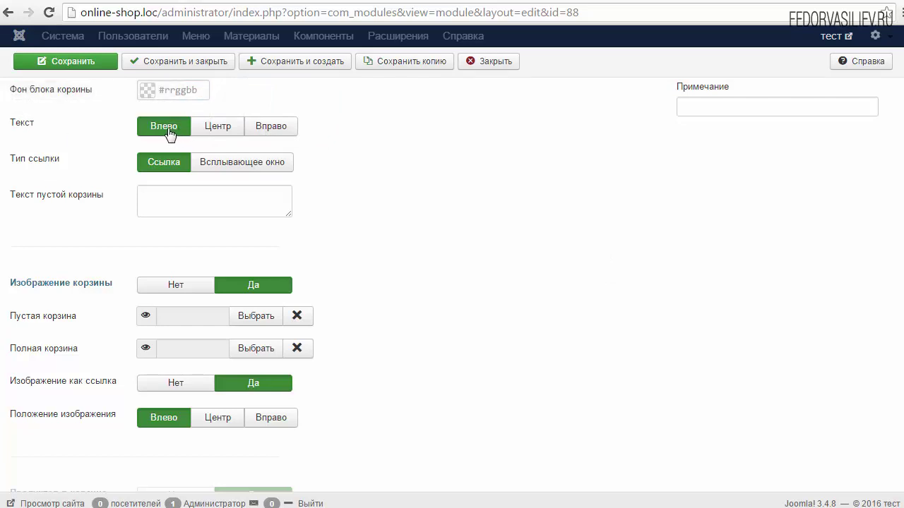
Set the link type to "Всплывающее окно" and the empty-cart text to "Добавляйте понравившиеся продукты в корзину или авторизуйтесь, если вы уже добавляли ранее.".
left_click(239, 164)
left_click(149, 198)
right_click(148, 195)
left_click(199, 281)
left_click_drag(287, 215, 385, 258)
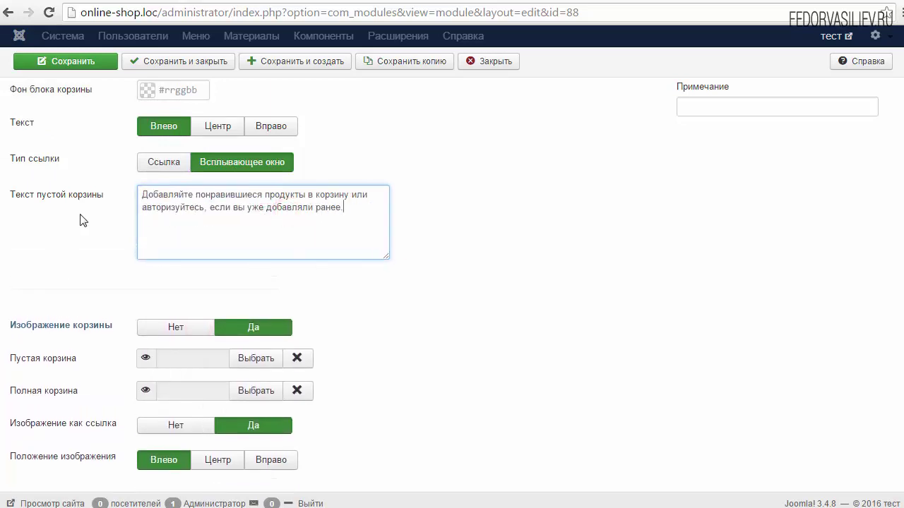
Reload the shop's home page and look at the cart popover.
left_click(473, 4)
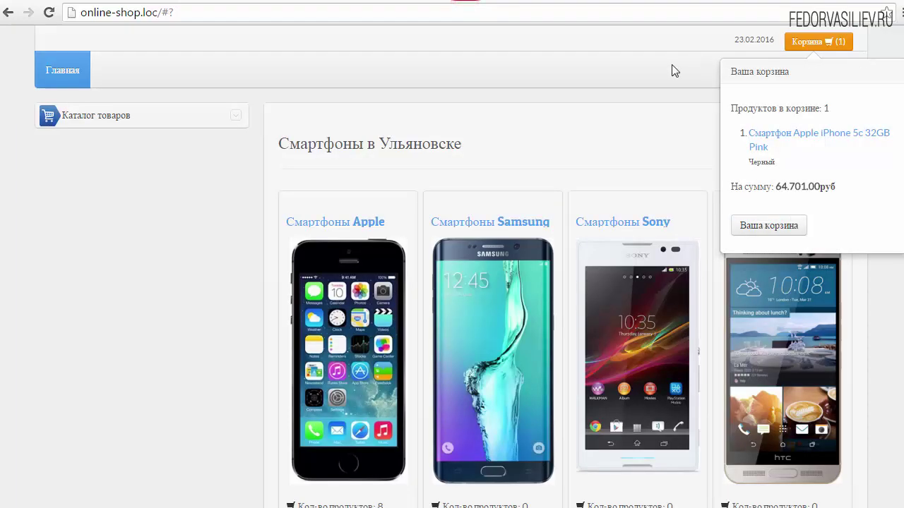
left_click(525, 121)
left_click(49, 12)
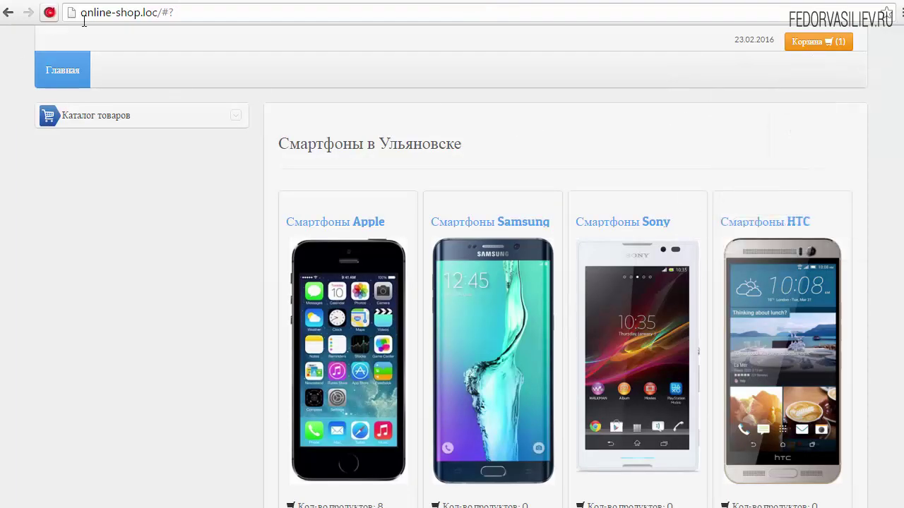
left_click(823, 41)
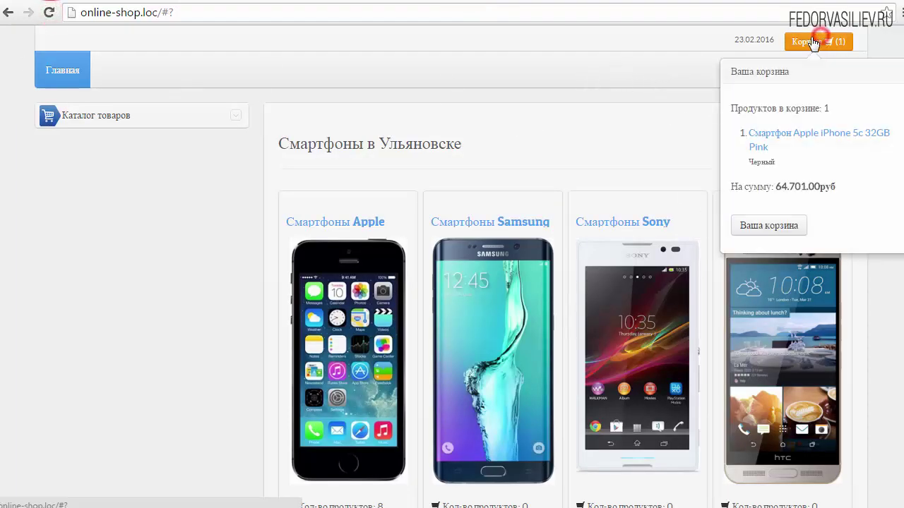
Save the cart module, reload the shop and reopen the cart popover.
left_click(378, 2)
left_click(81, 62)
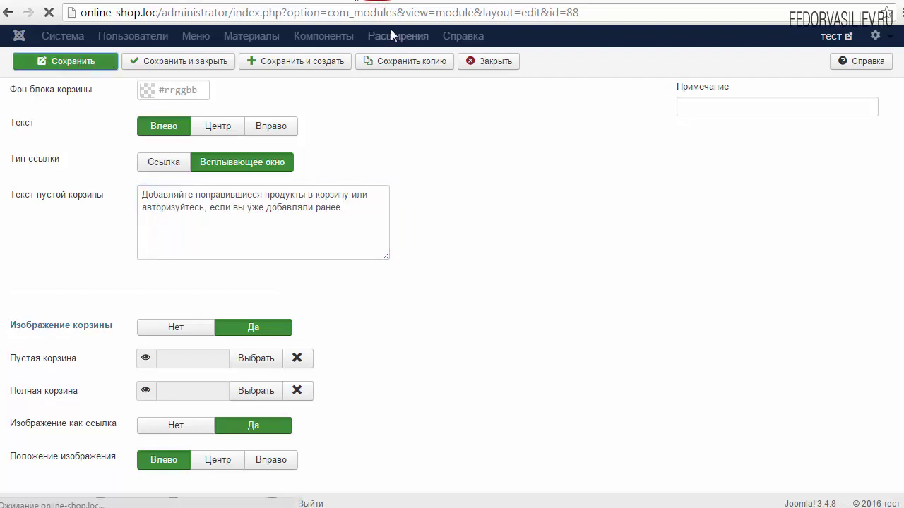
left_click(69, 4)
left_click(53, 12)
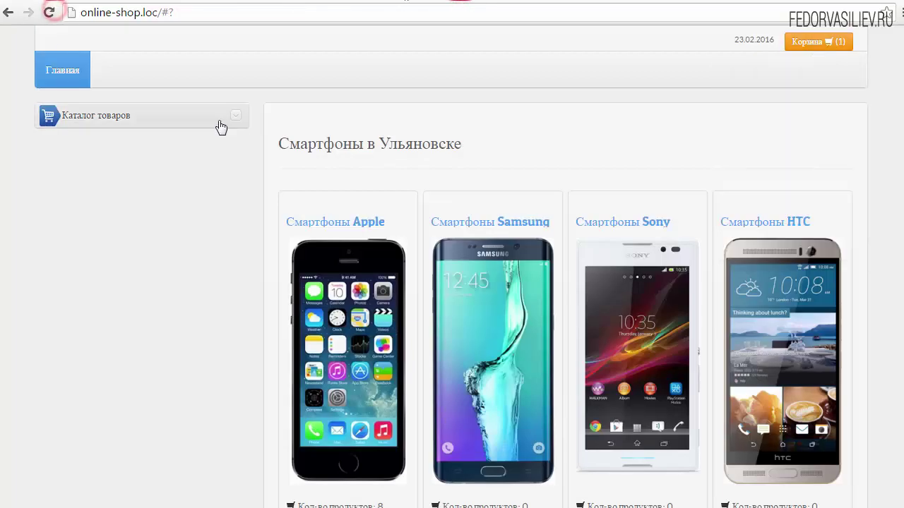
left_click(837, 41)
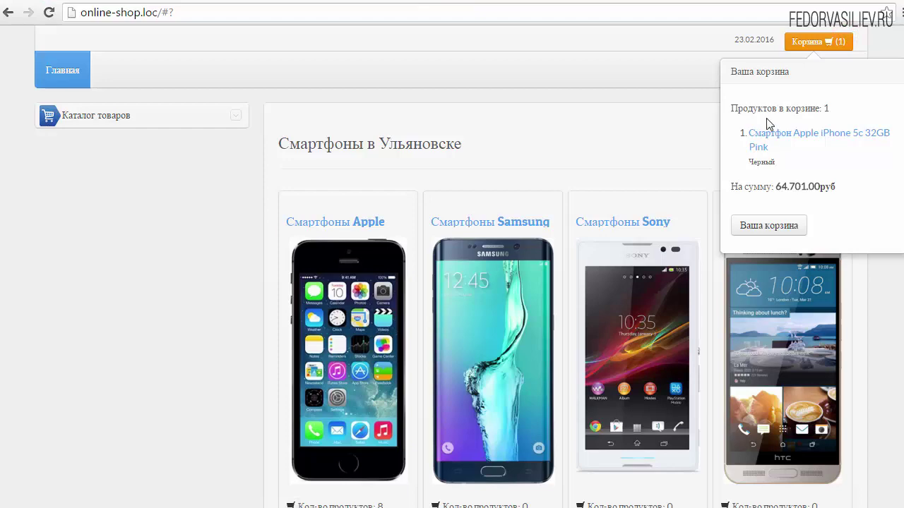
Remove the smartphone Apple iPhone 5c 32GB Pink from the shopping cart and close the cart window.
left_click(460, 153)
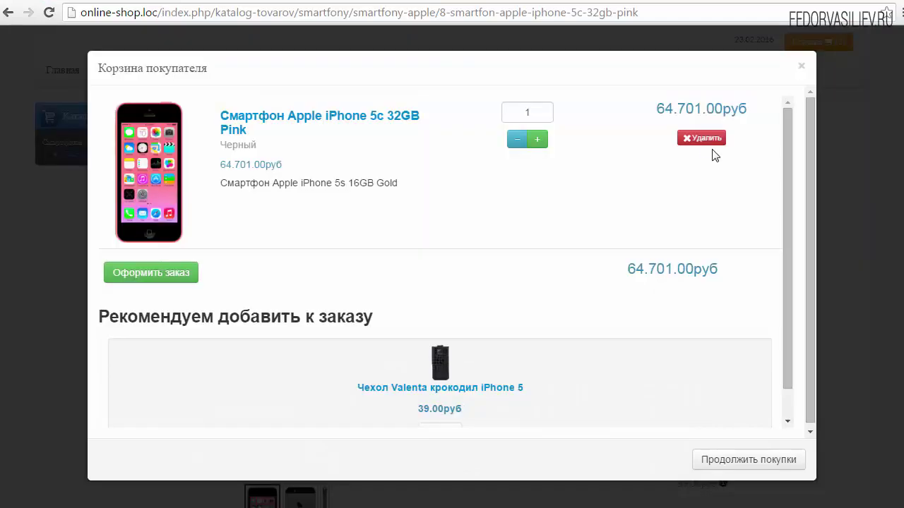
left_click(703, 140)
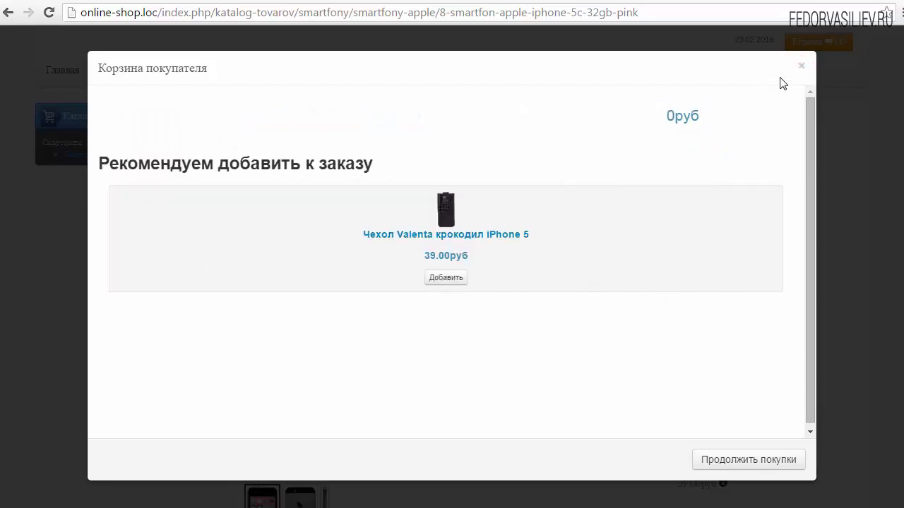
left_click(802, 68)
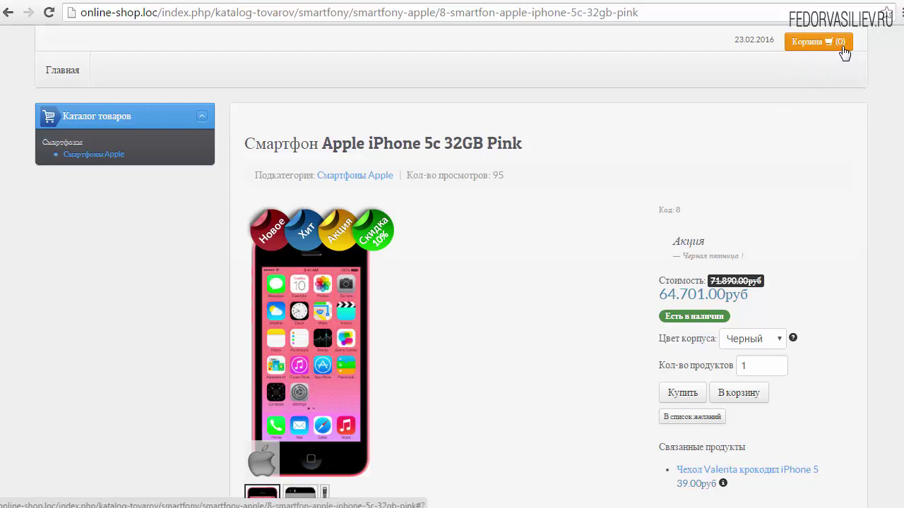
Check the empty-cart text in the cart popover on the product page.
left_click(813, 40)
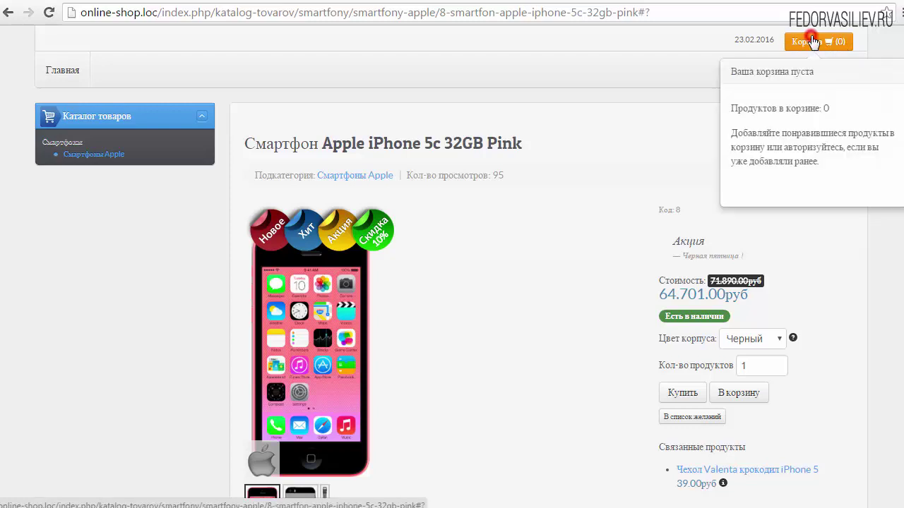
left_click_drag(736, 107, 763, 103)
left_click(763, 103)
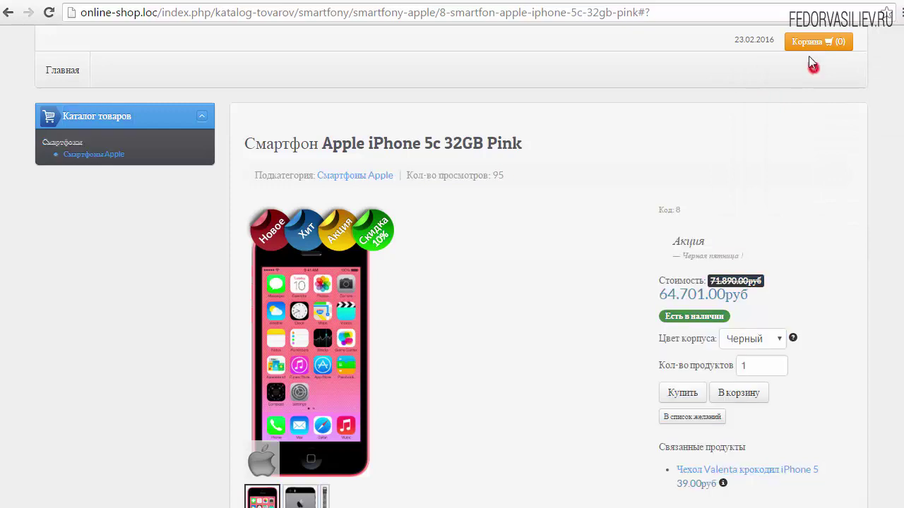
left_click(812, 44)
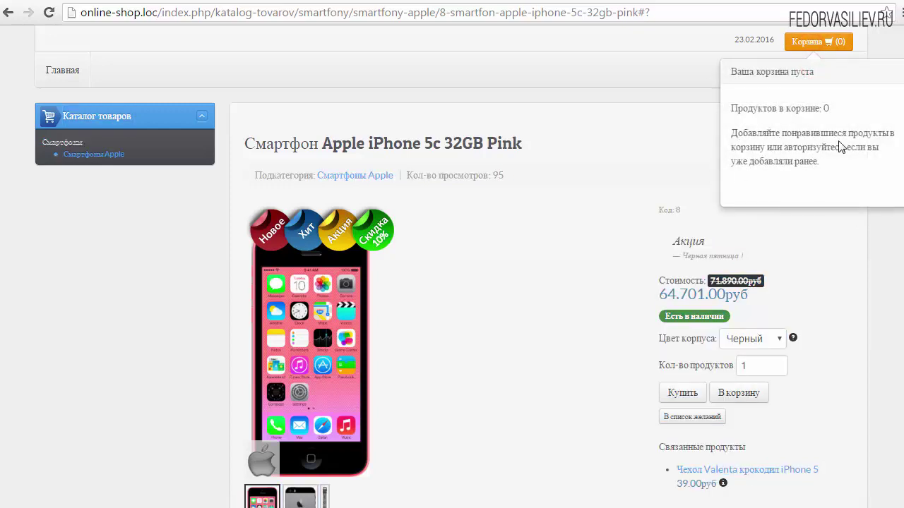
left_click(412, 41)
Review the module's cart image and product settings, and compare them with the cart popover on the demomagazin.loc shop.
key("ctrl+Tab")
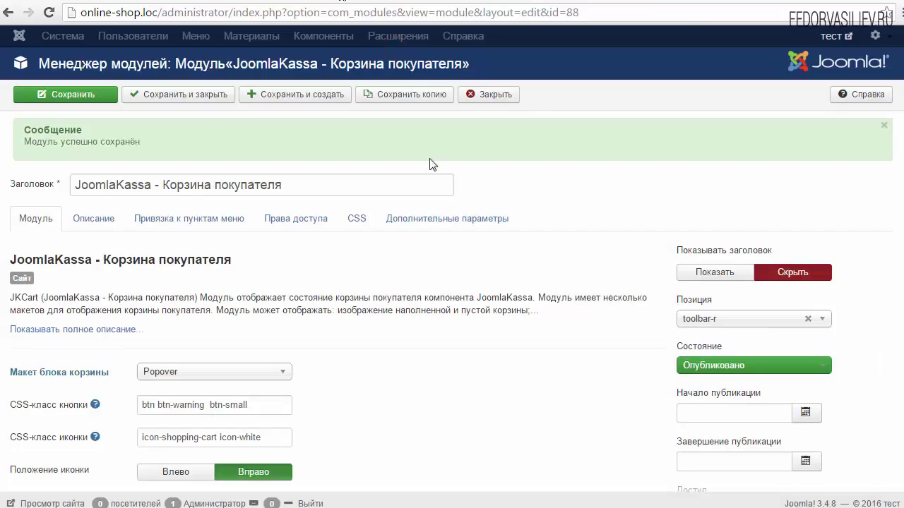
scroll(443, 170, "down", 3)
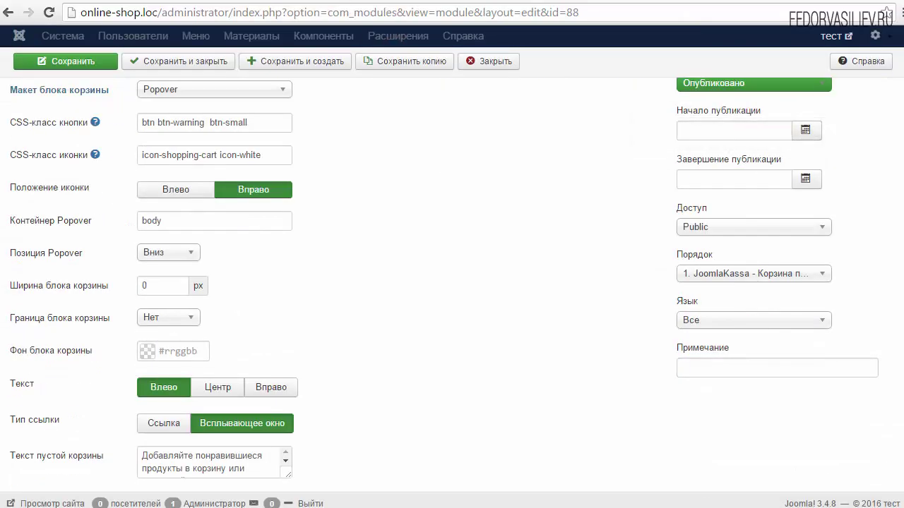
scroll(716, 294, "down", 5)
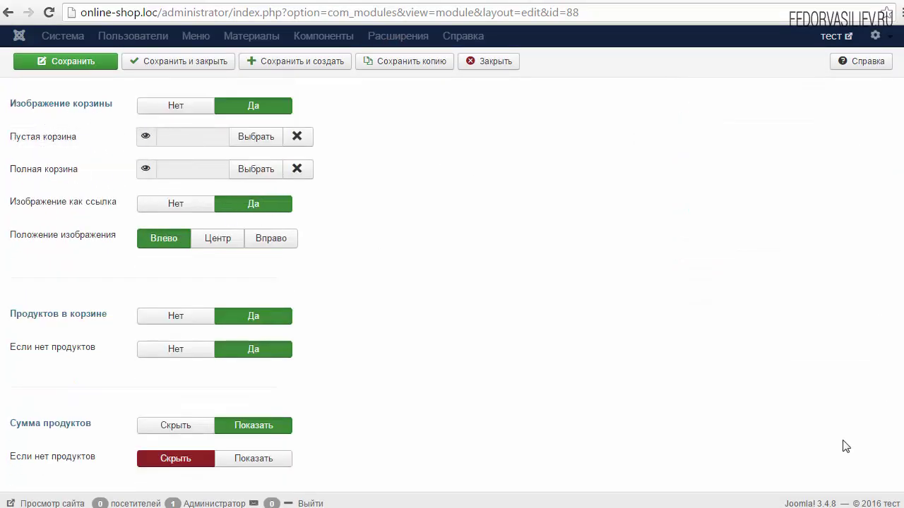
key("ctrl+Tab")
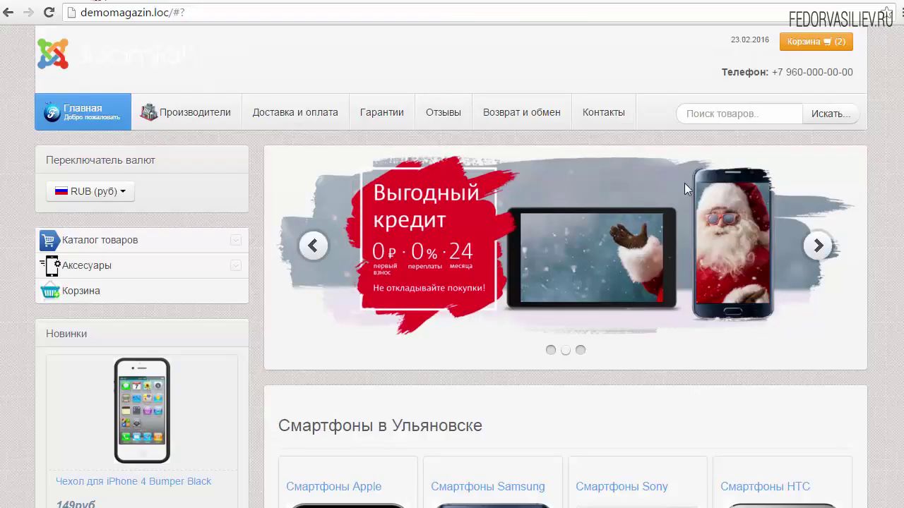
left_click(826, 45)
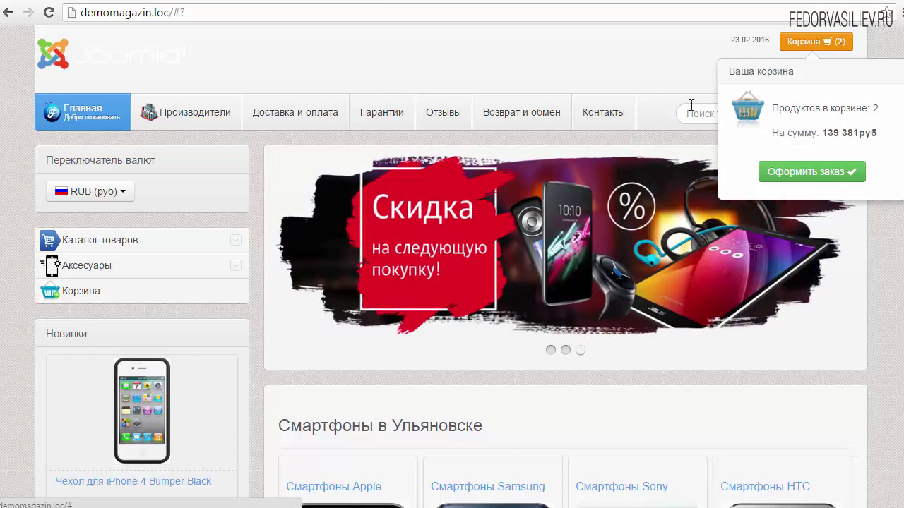
left_click(359, 1)
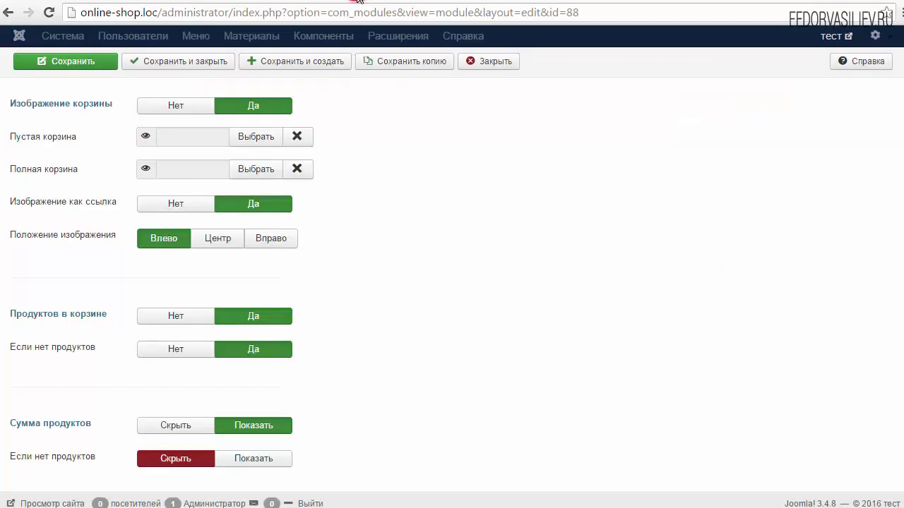
Upload shopping-basket-add-icon.jpg and insert it as the cart module's empty-cart image (Пустая корзина).
left_click(255, 137)
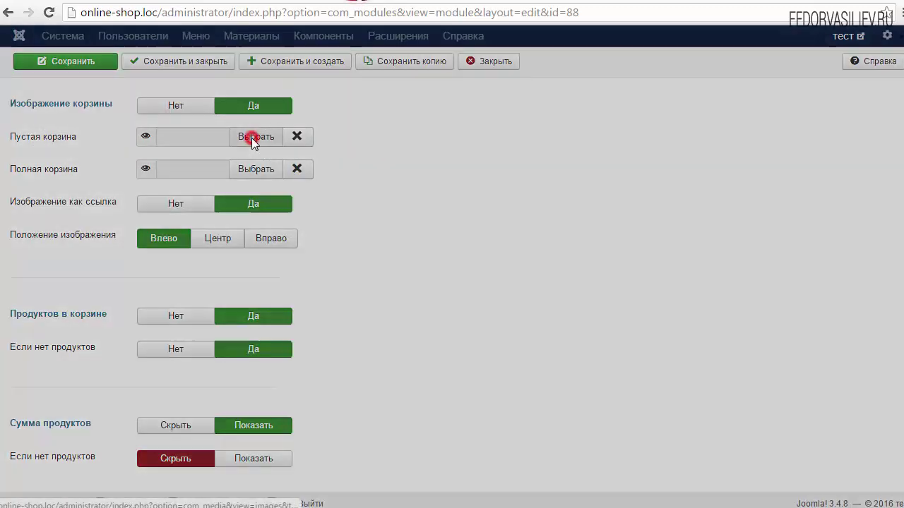
scroll(378, 397, "down", 2)
left_click(361, 382)
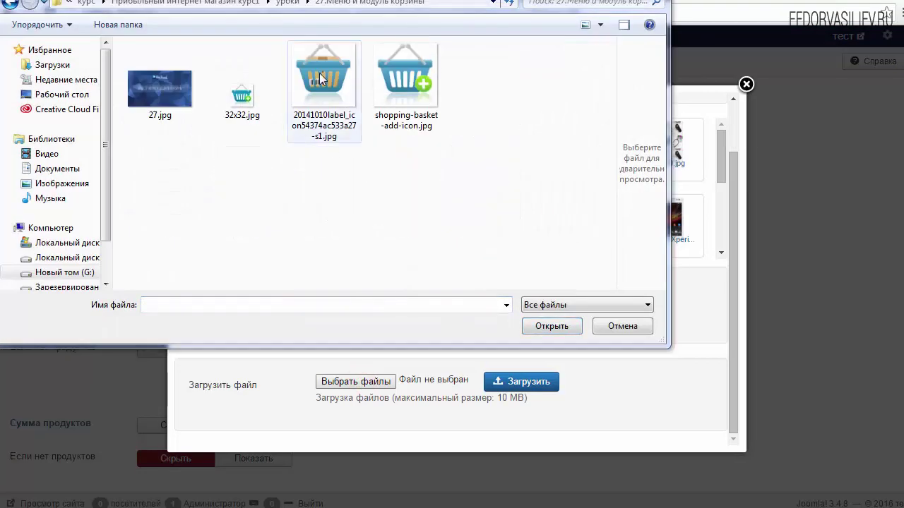
left_click(413, 83)
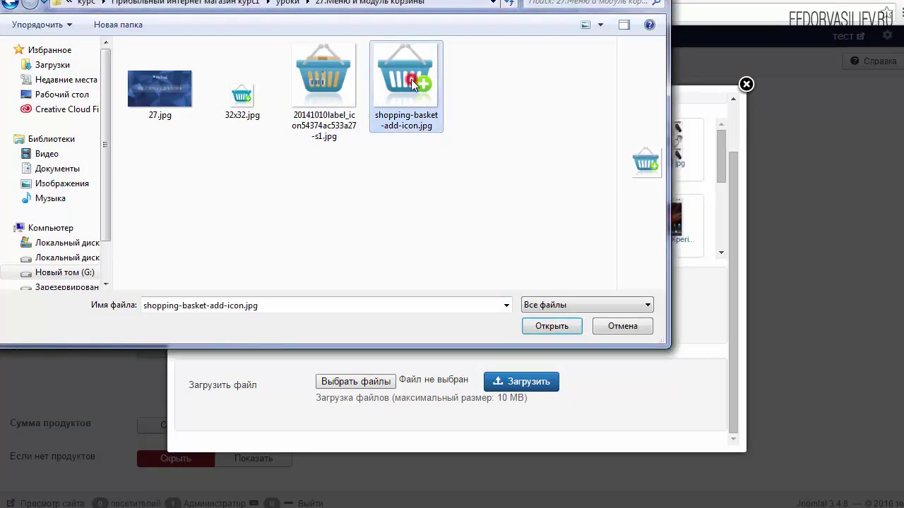
left_click(545, 328)
left_click(513, 382)
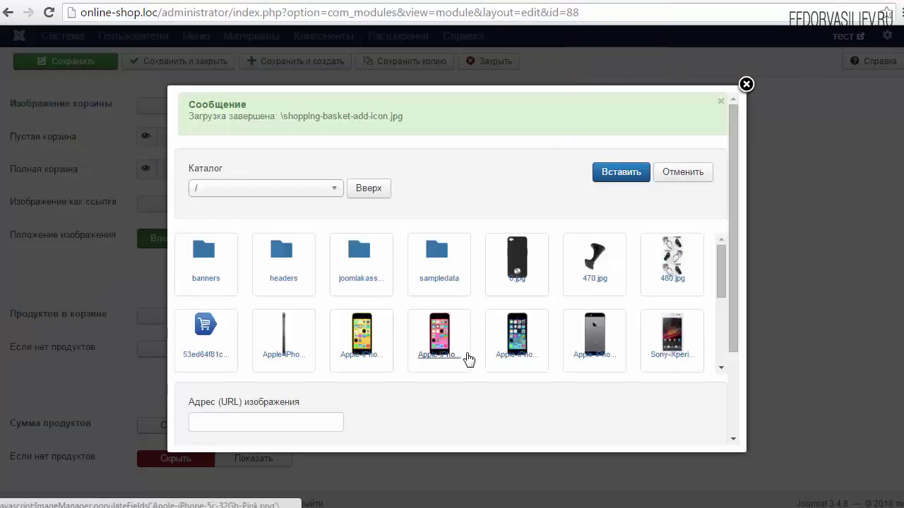
left_click_drag(722, 276, 720, 329)
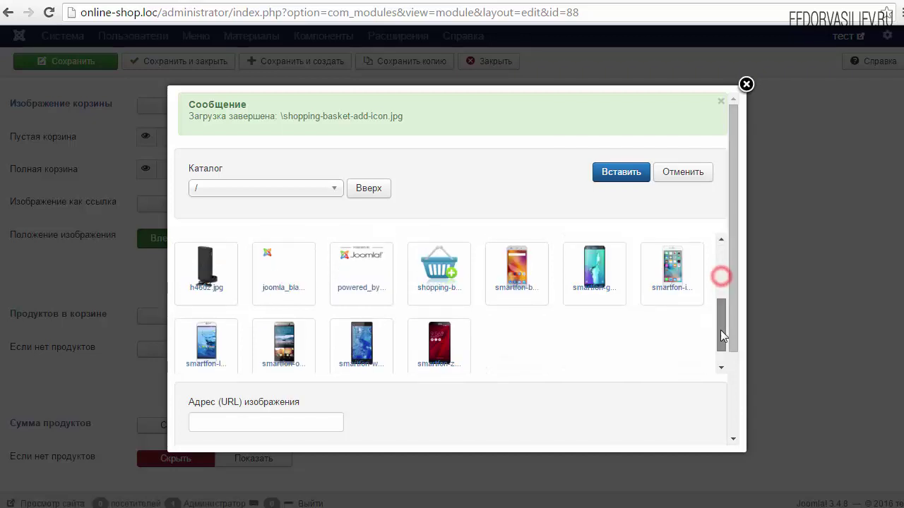
left_click(428, 284)
left_click(607, 172)
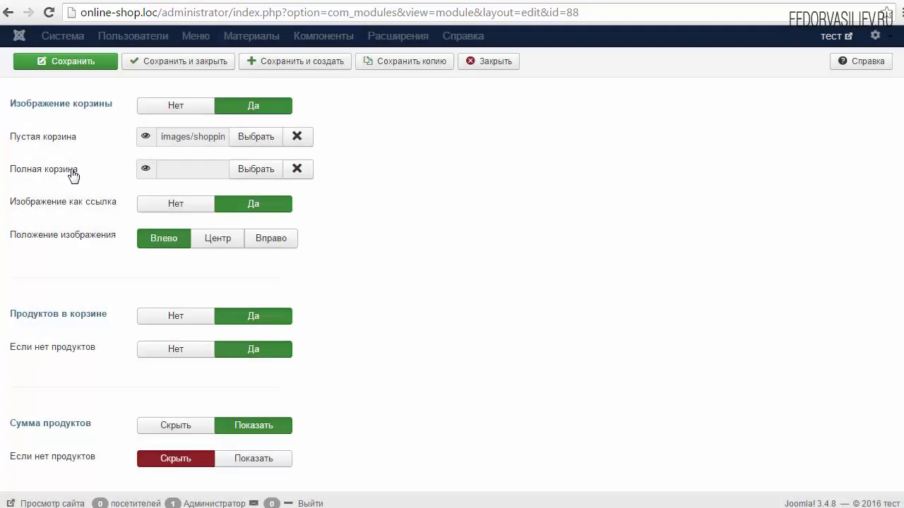
Upload 20141010label_icon54374ac533a27-s1.jpg and insert it as the module's full-cart image (Полная корзина).
left_click(254, 172)
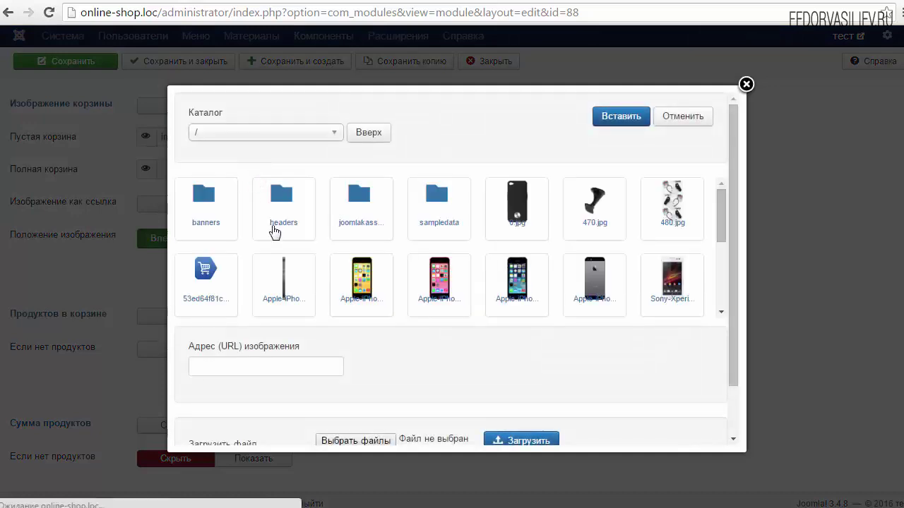
scroll(426, 387, "down", 2)
left_click(371, 382)
double_click(314, 86)
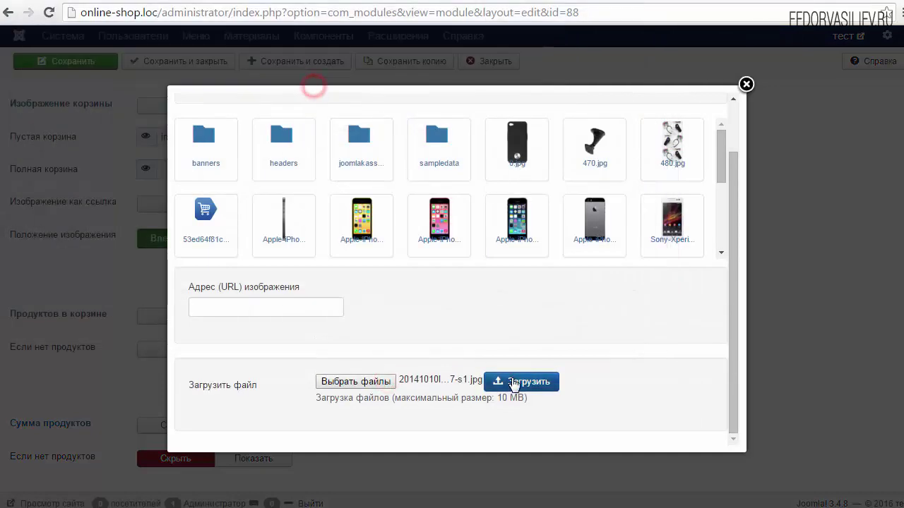
left_click(526, 382)
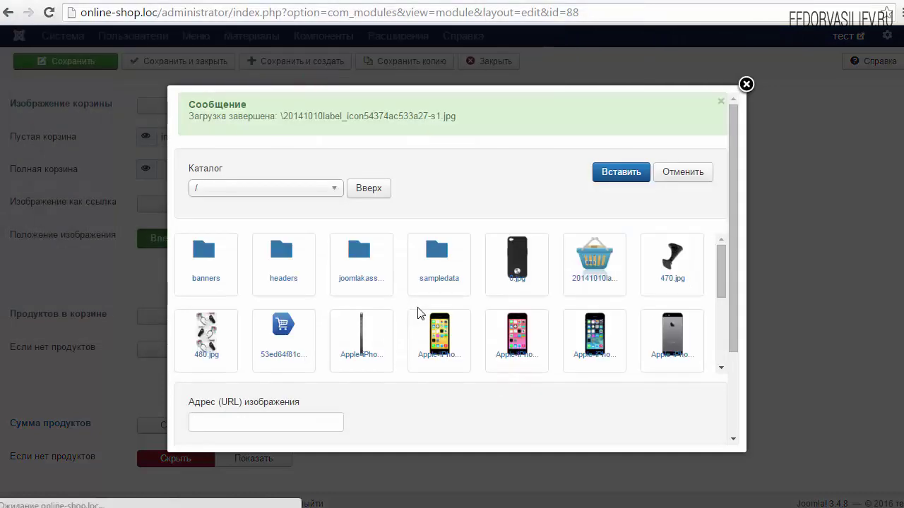
left_click(587, 279)
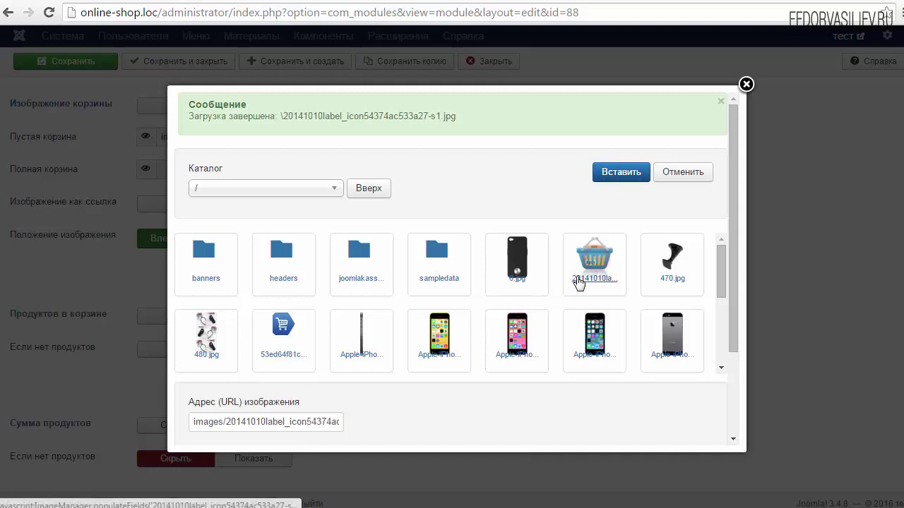
left_click(620, 171)
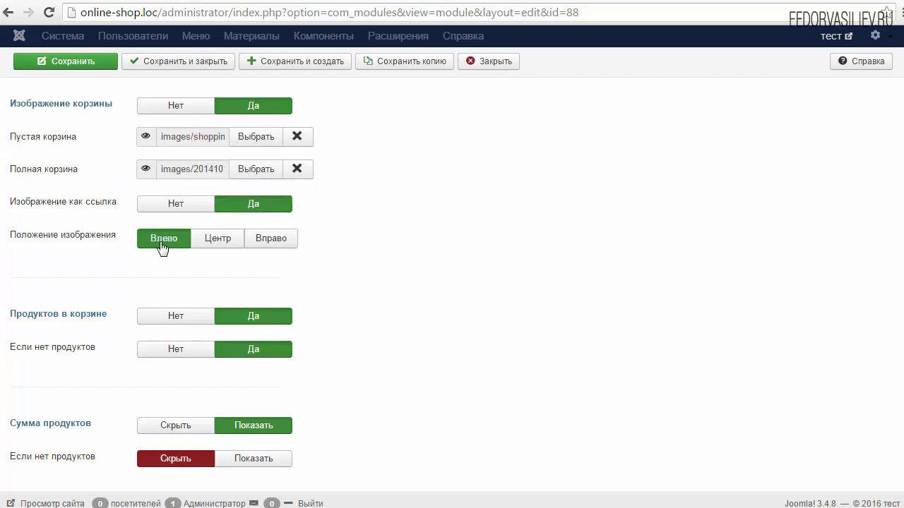
Check the empty-cart image in the cart popover on the shop's product page and follow its link to the cart window.
mouse_move(71, 243)
left_click(391, 2)
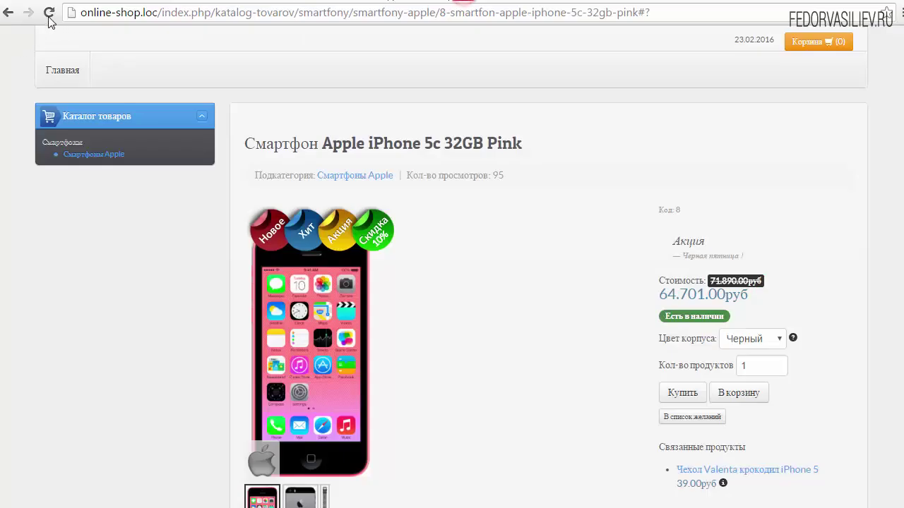
left_click(803, 43)
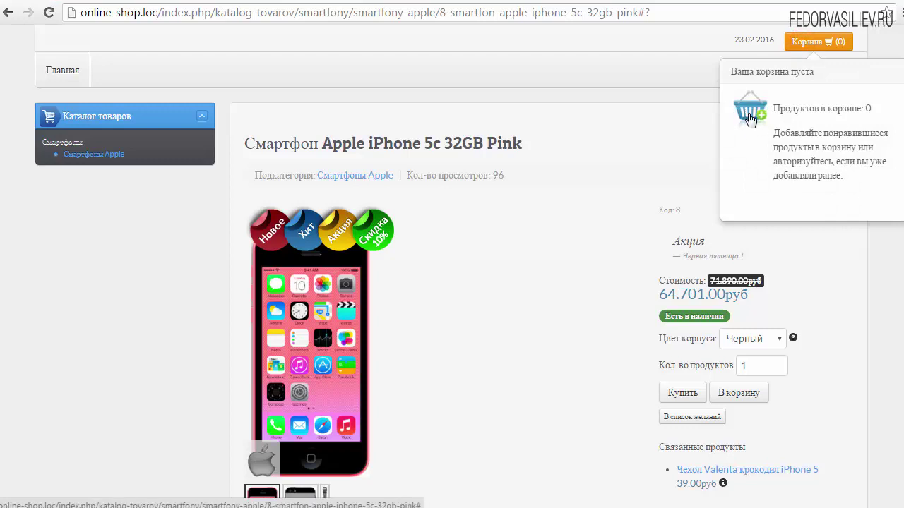
left_click(859, 106)
left_click(828, 43)
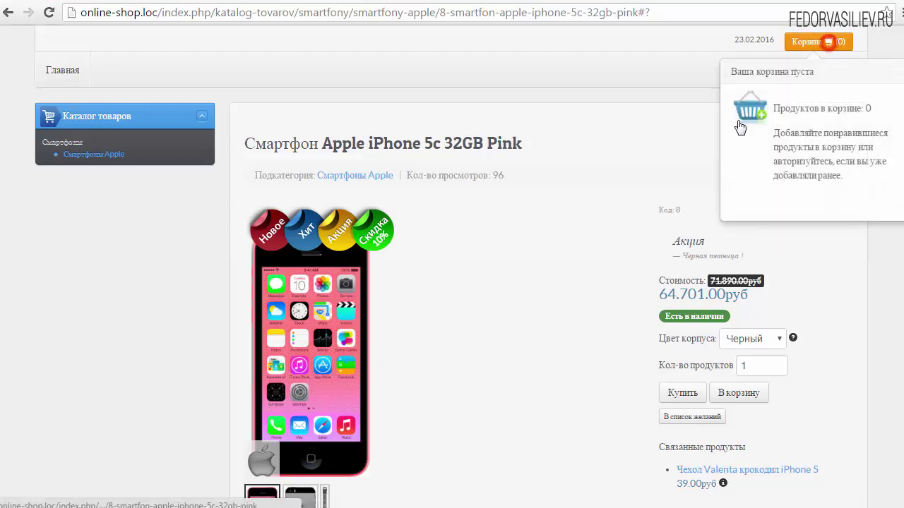
left_click(753, 111)
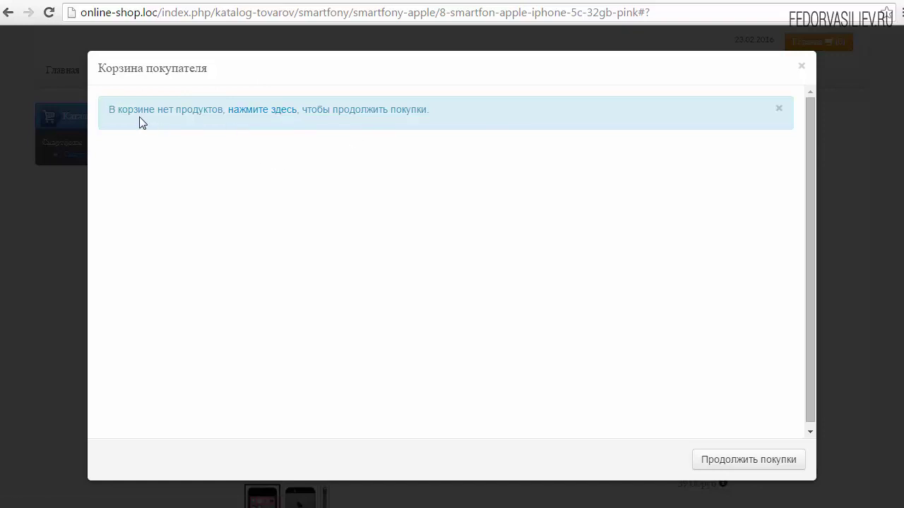
Add one smartphone Apple iPhone 5c 32GB Pink to the shopping cart and open the cart popover to check the full-cart image.
left_click(270, 113)
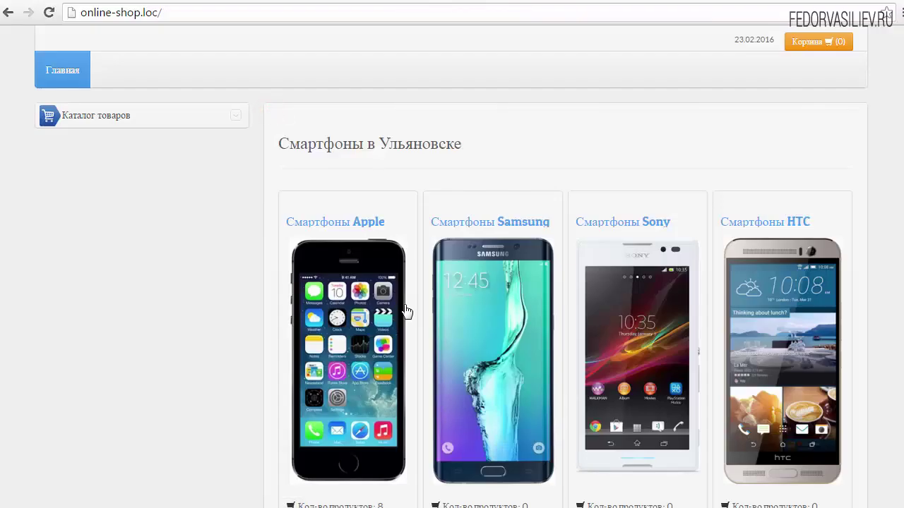
scroll(408, 320, "down", 2)
left_click(343, 258)
scroll(262, 220, "down", 2)
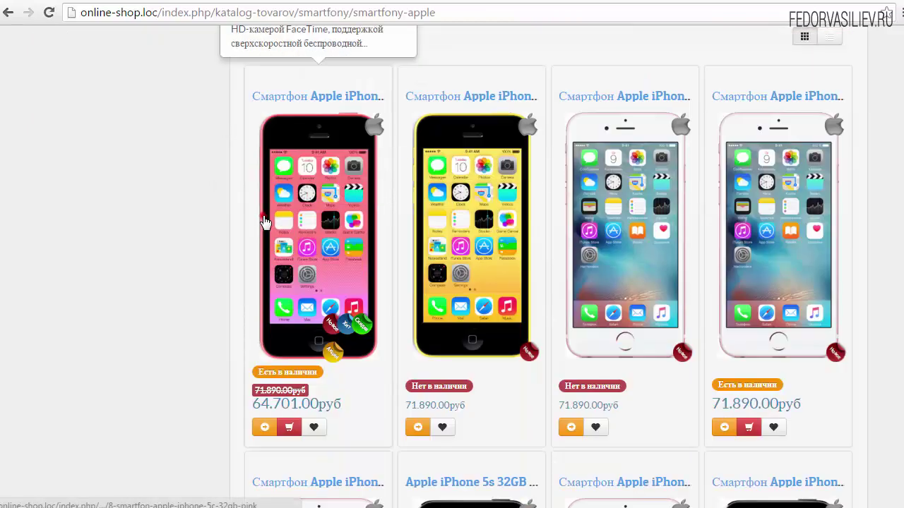
left_click(265, 222)
left_click(739, 322)
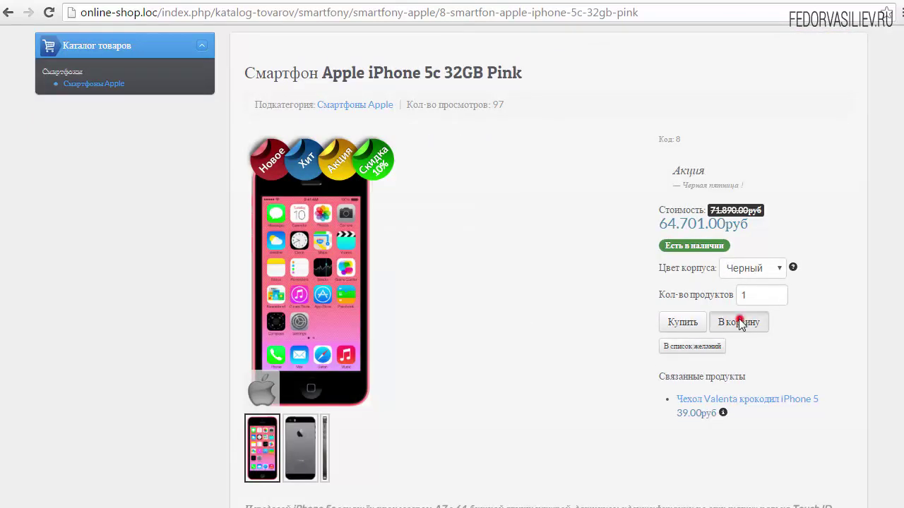
scroll(624, 264, "up", 1)
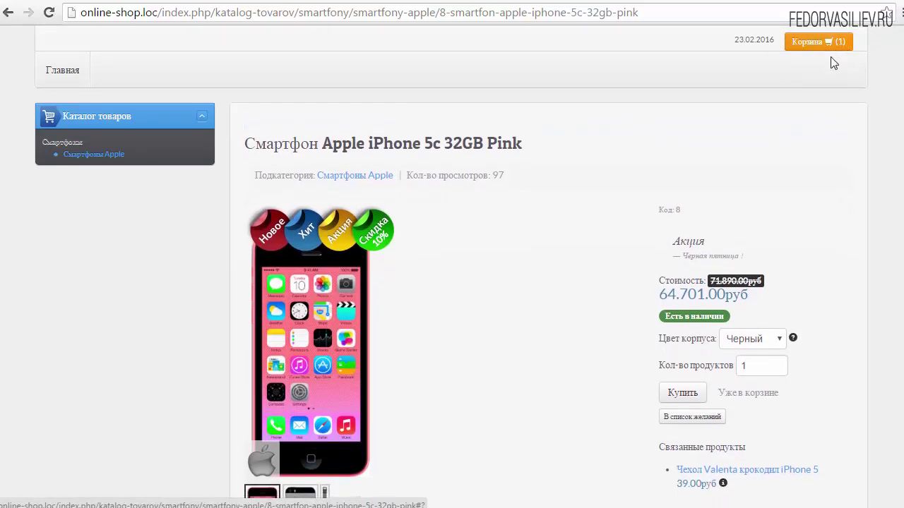
left_click(805, 41)
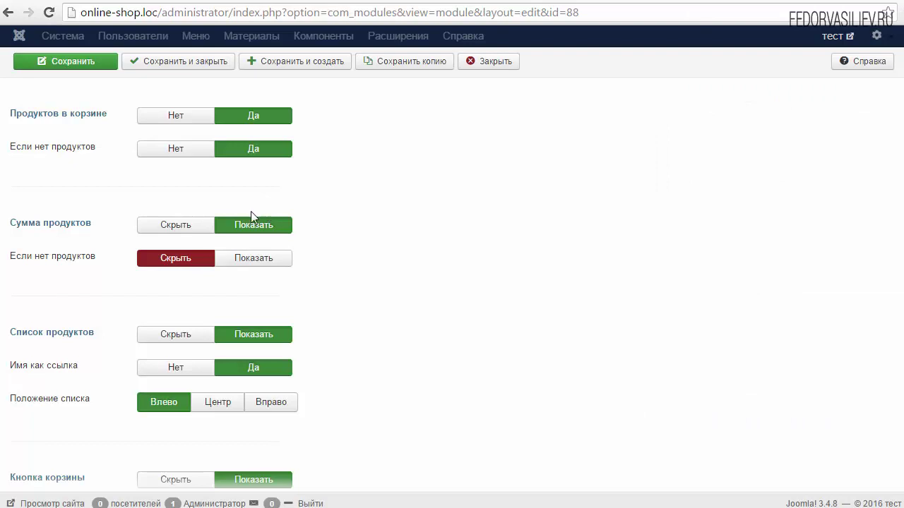
Set the product count to show for an empty cart (Да) and review the Сумма продуктов options.
mouse_move(63, 119)
left_click(261, 149)
scroll(452, 283, "down", 3)
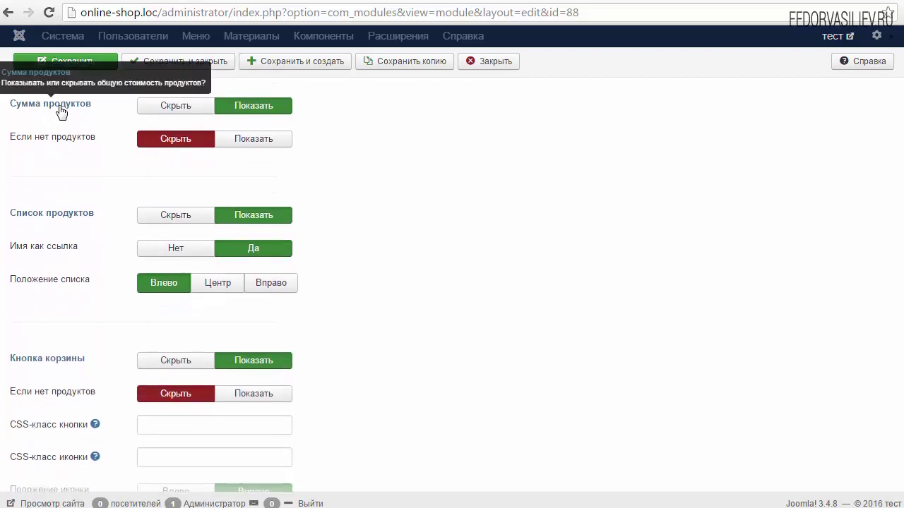
mouse_move(12, 145)
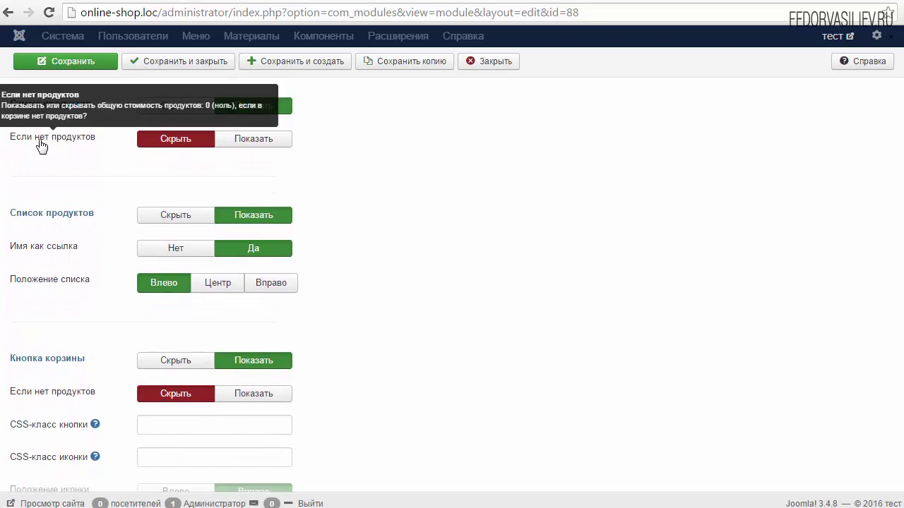
mouse_move(45, 141)
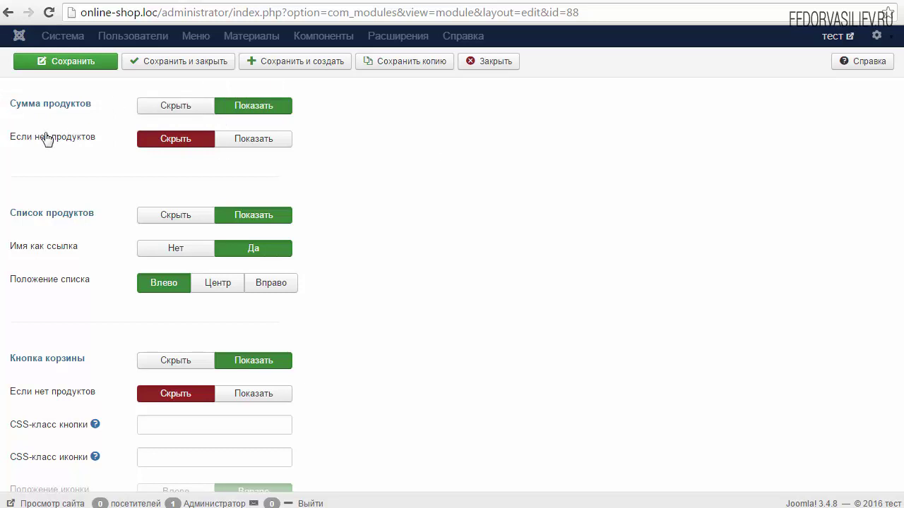
Hide the product list (Список продуктов) and the cart button (Кнопка корзины) in the module settings.
scroll(452, 282, "down", 2)
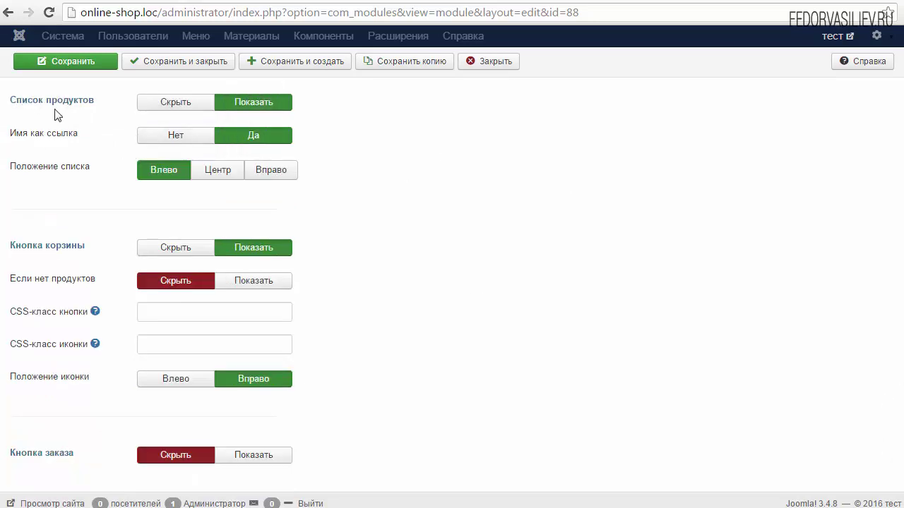
left_click(160, 103)
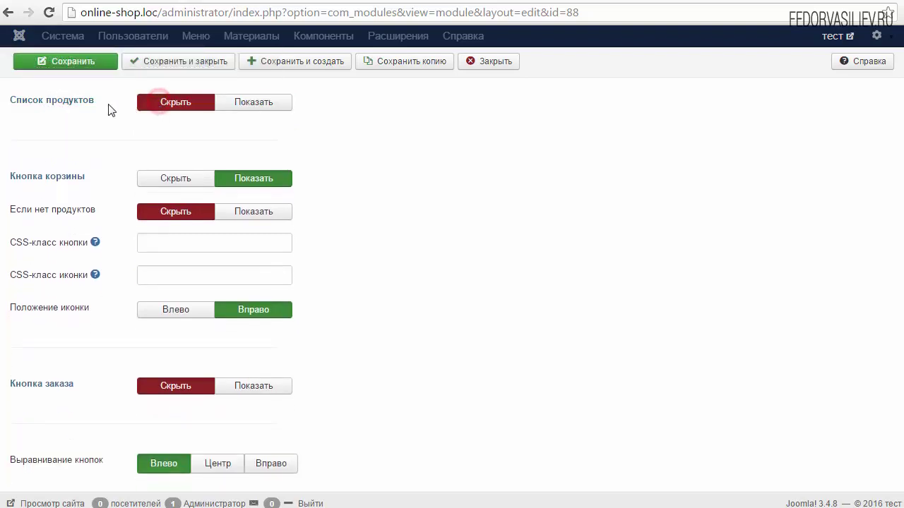
scroll(134, 107, "down", 1)
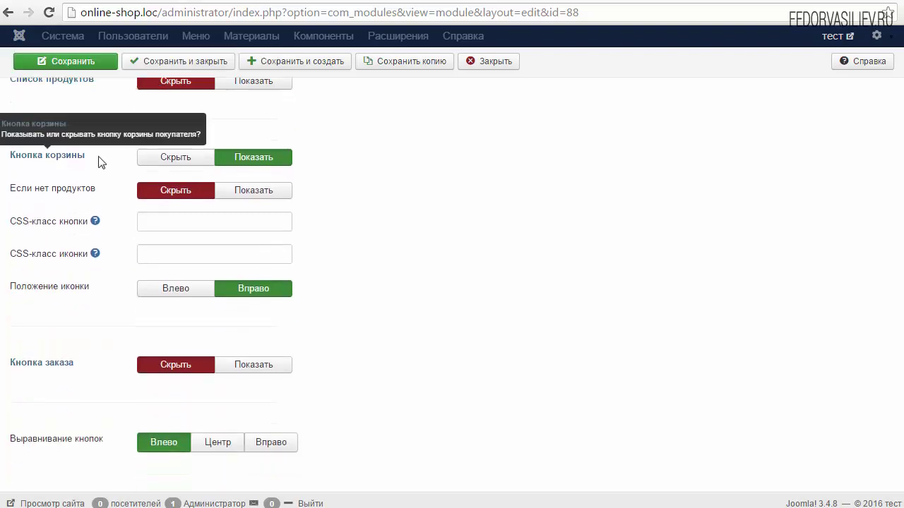
left_click(169, 156)
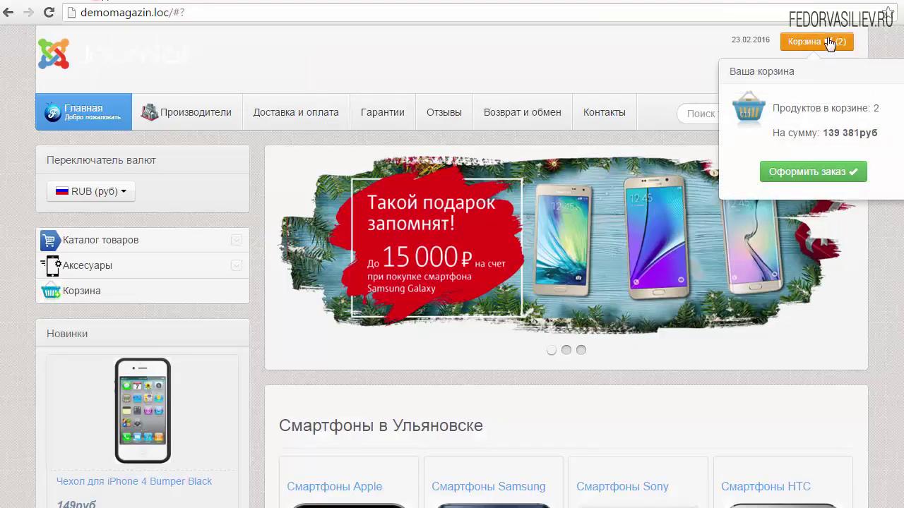
Compare with the demomagazin.loc cart popover and set the module's order button (Кнопка заказа) to Показать.
left_click(452, 34)
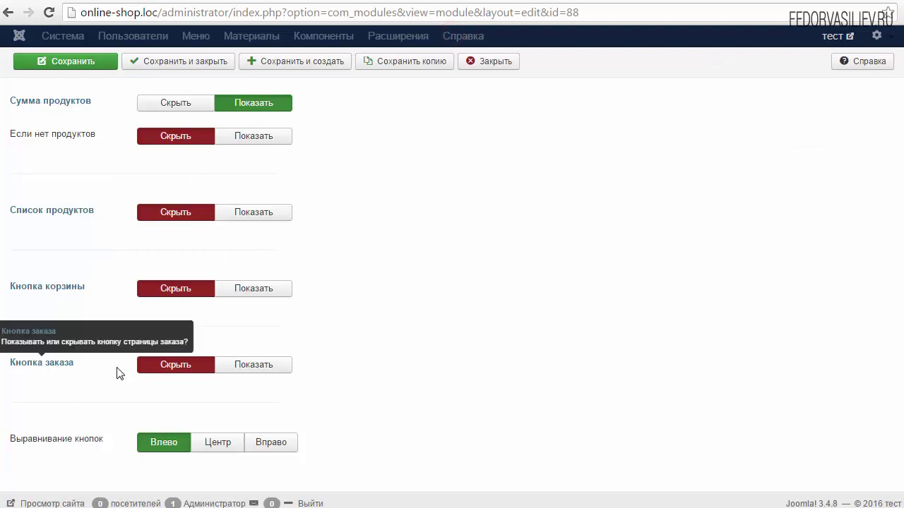
left_click(264, 366)
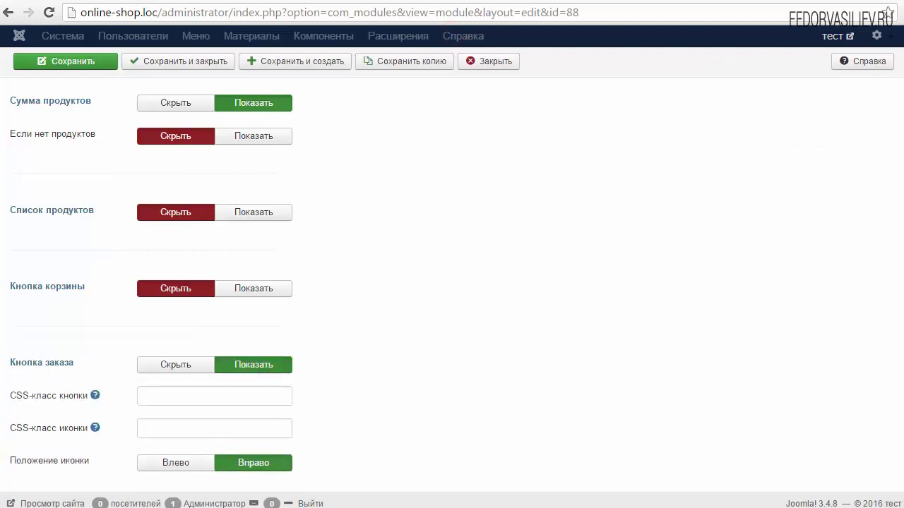
scroll(452, 283, "down", 2)
Copy the class btn btn-success from the Buttons section of the Bootstrap 2.3.2 documentation and set it as the order button's CSS class.
mouse_move(75, 298)
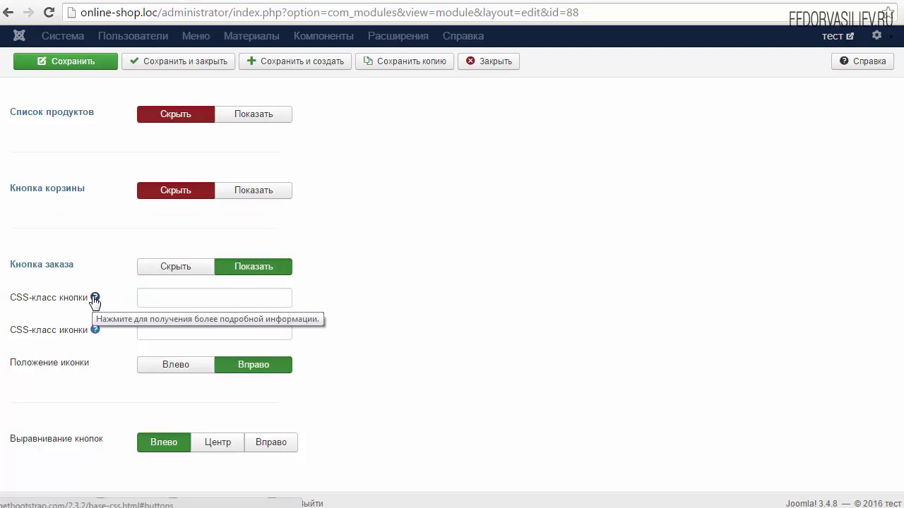
left_click(179, 302)
left_click(354, 337)
left_click(166, 299)
right_click(166, 299)
left_click(208, 386)
triple_click(214, 298)
left_click(228, 291)
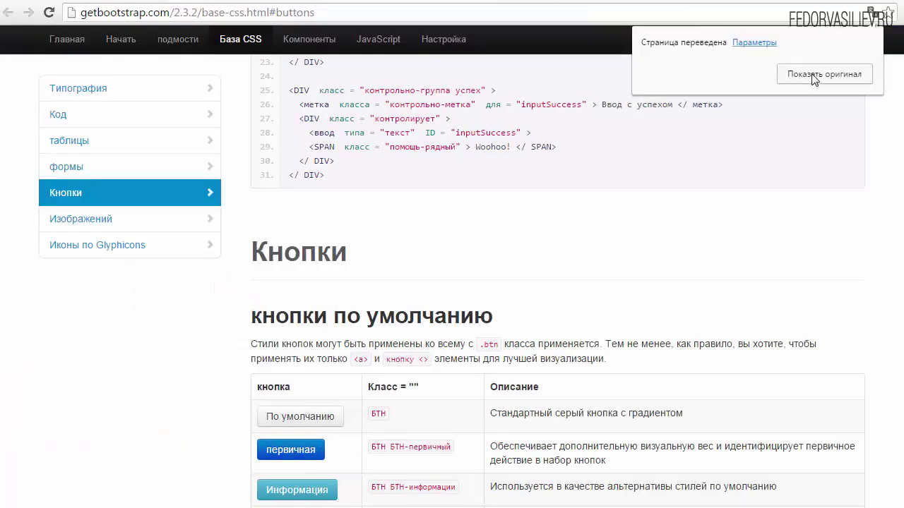
left_click(814, 74)
scroll(549, 198, "down", 6)
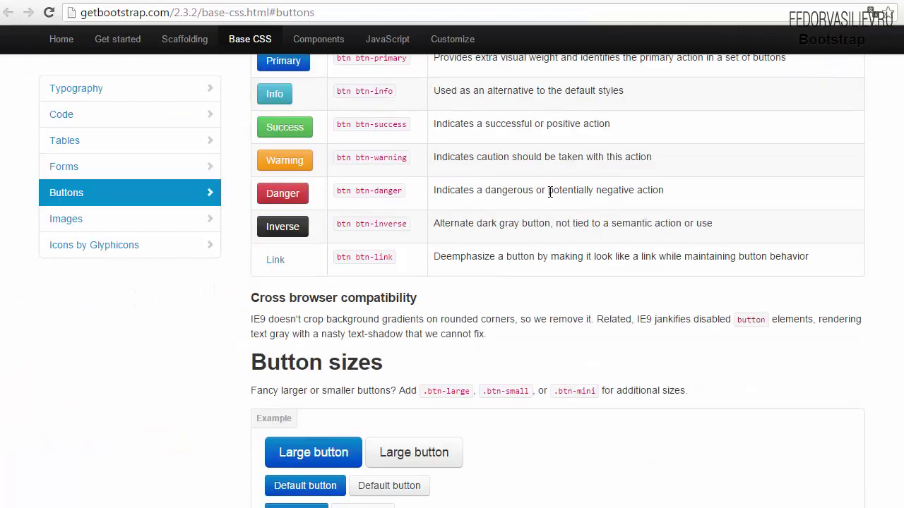
left_click_drag(407, 194, 337, 199)
left_click(339, 199)
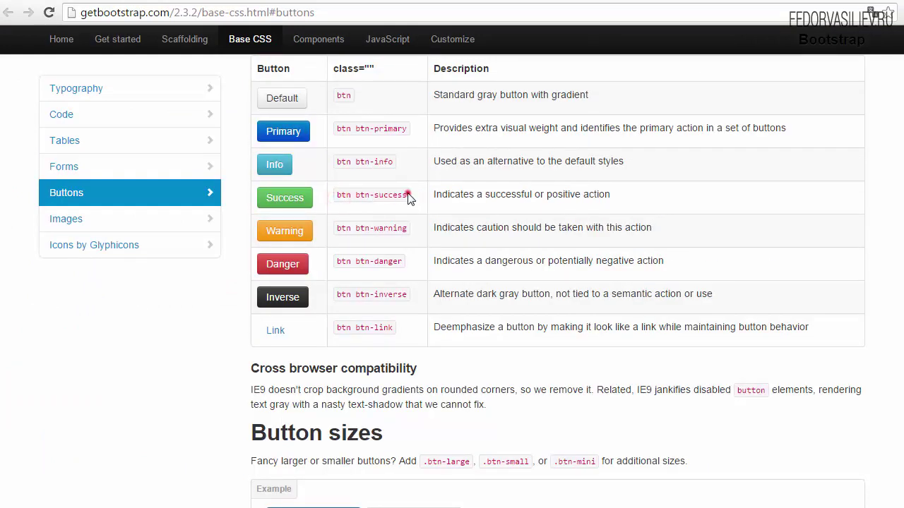
left_click_drag(408, 195, 347, 197)
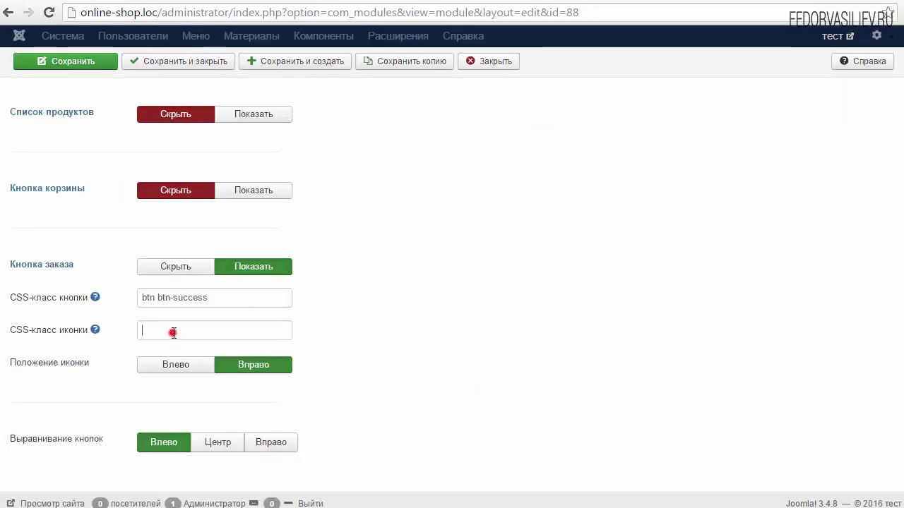
Set the order button's icon CSS class to icon-ok icon-white and save the module.
right_click(173, 332)
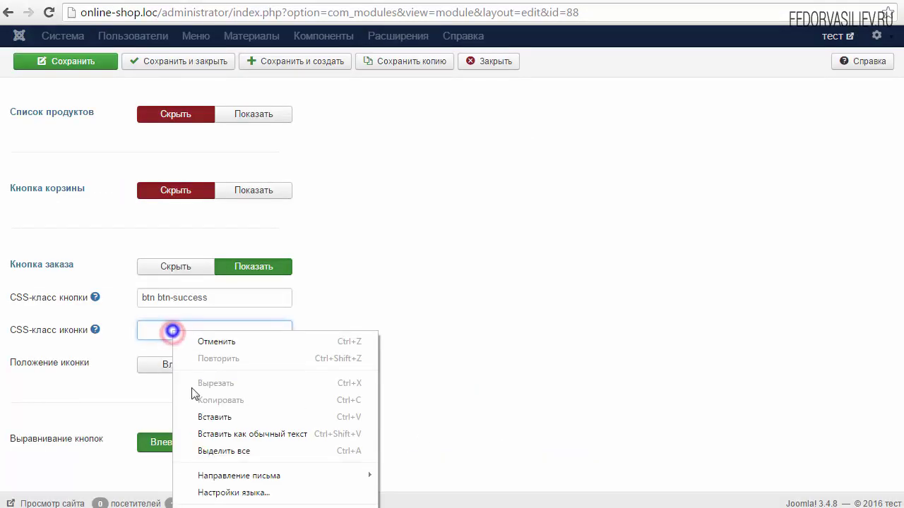
left_click(225, 419)
left_click_drag(257, 321, 117, 325)
left_click(159, 330)
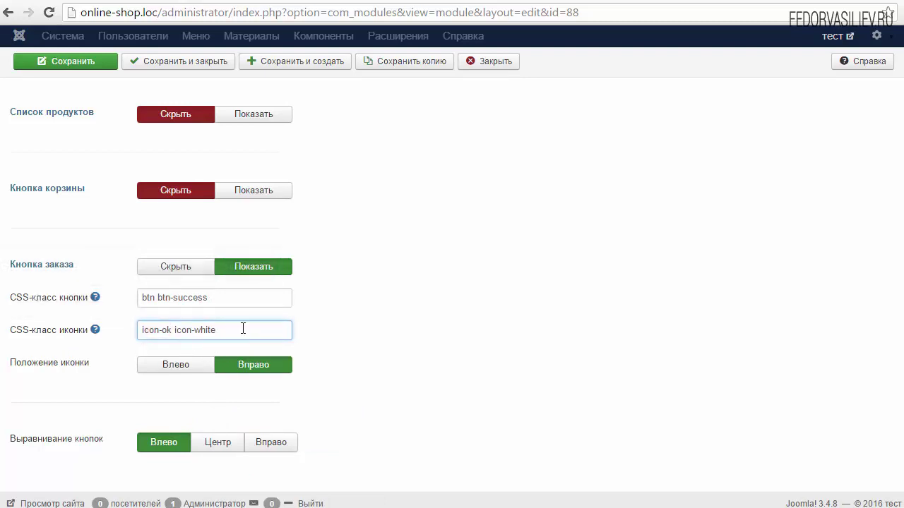
left_click_drag(243, 327, 136, 338)
mouse_move(17, 374)
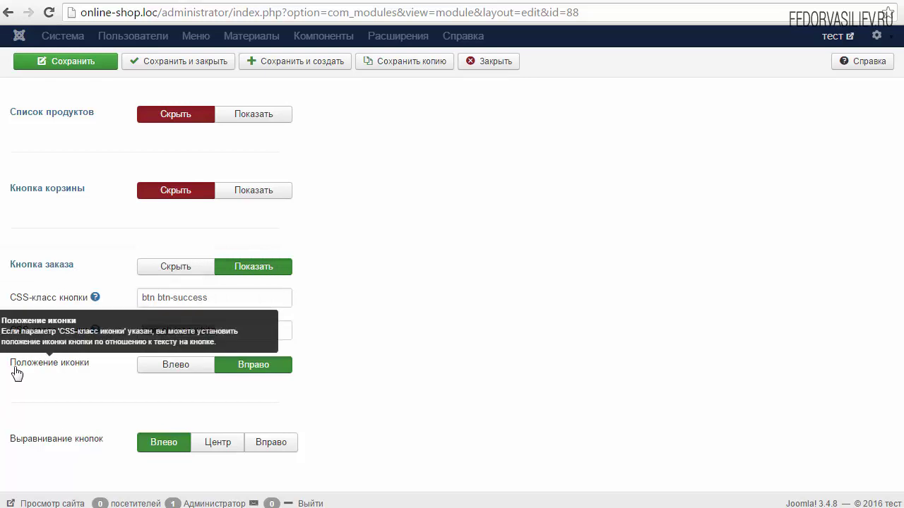
left_click(90, 62)
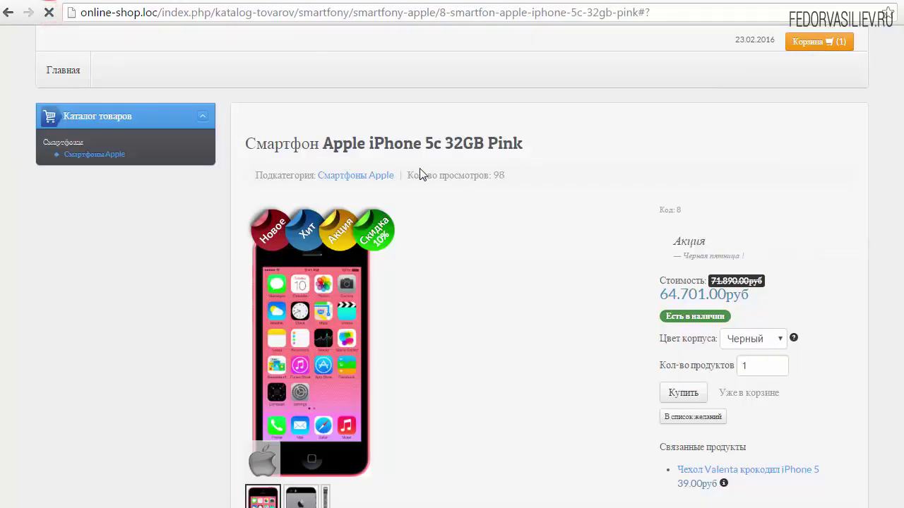
Test the storefront cart popover, follow its Оформить заказ button and look through the order form.
left_click(821, 43)
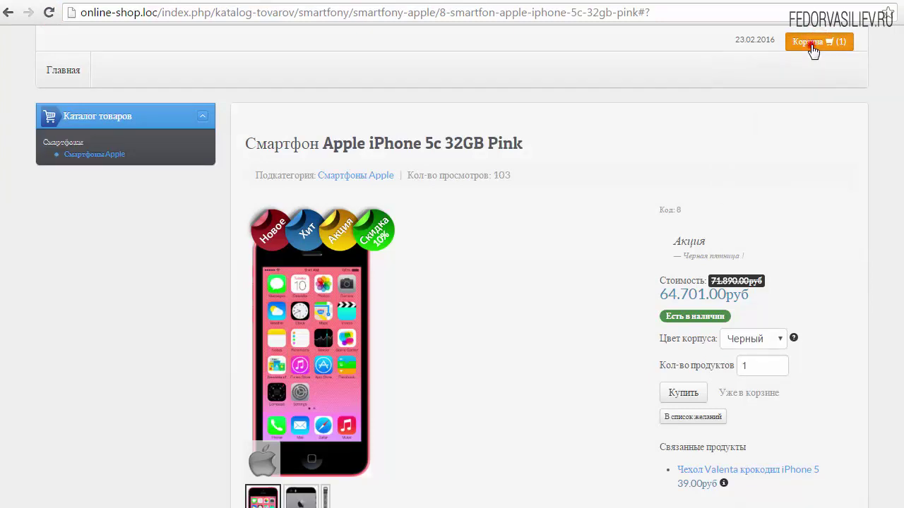
left_click(814, 43)
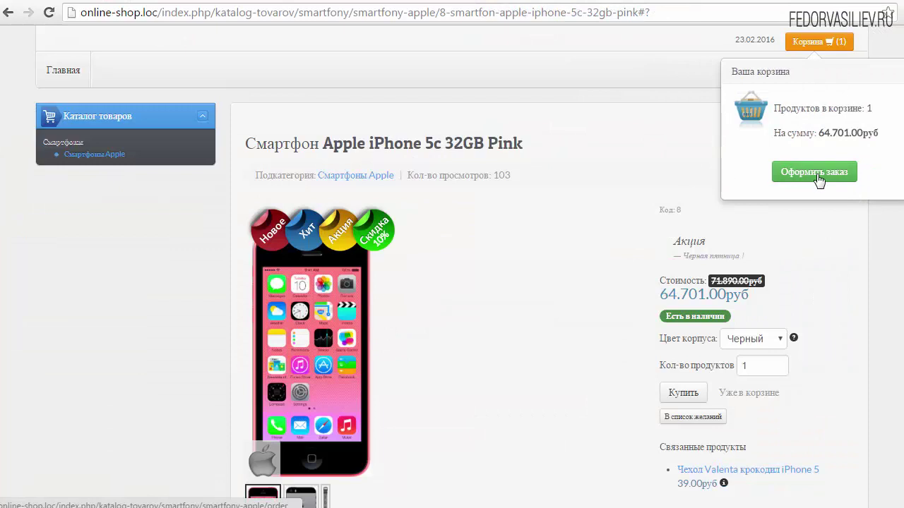
left_click(738, 162)
left_click(815, 42)
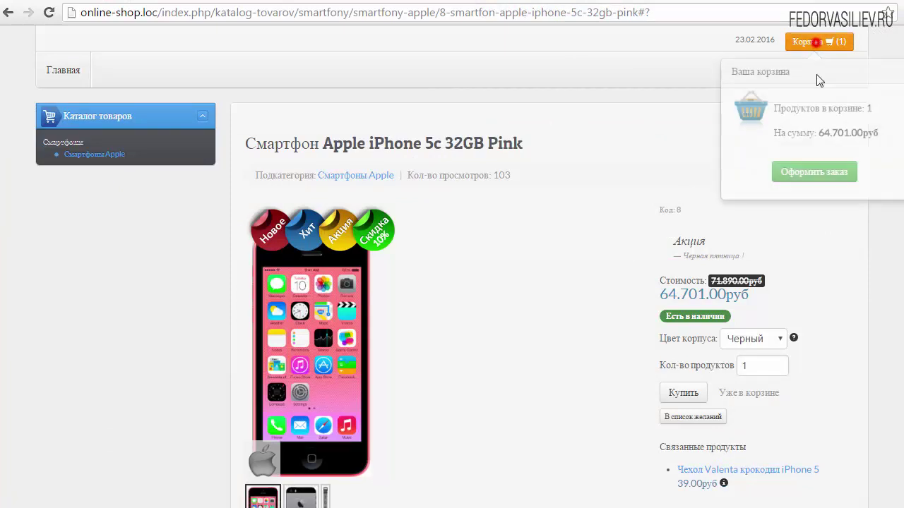
left_click(811, 177)
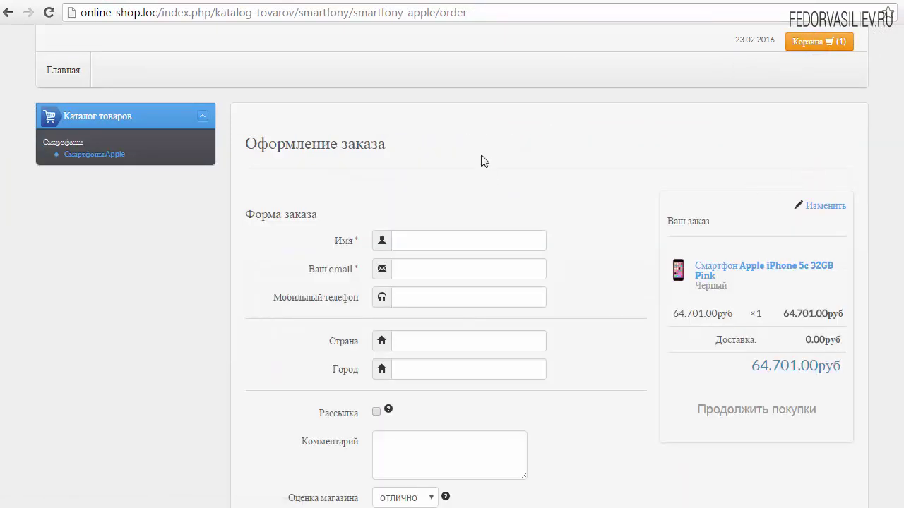
scroll(484, 161, "down", 5)
scroll(631, 213, "up", 4)
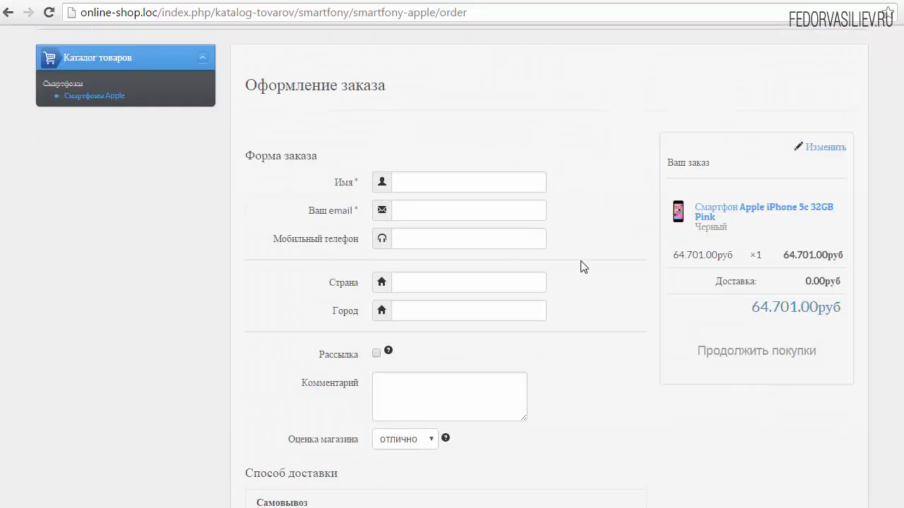
scroll(698, 208, "up", 1)
Set the module's button alignment (Выравнивание кнопок) to Центр and the order button's icon position to Влево.
left_click(819, 42)
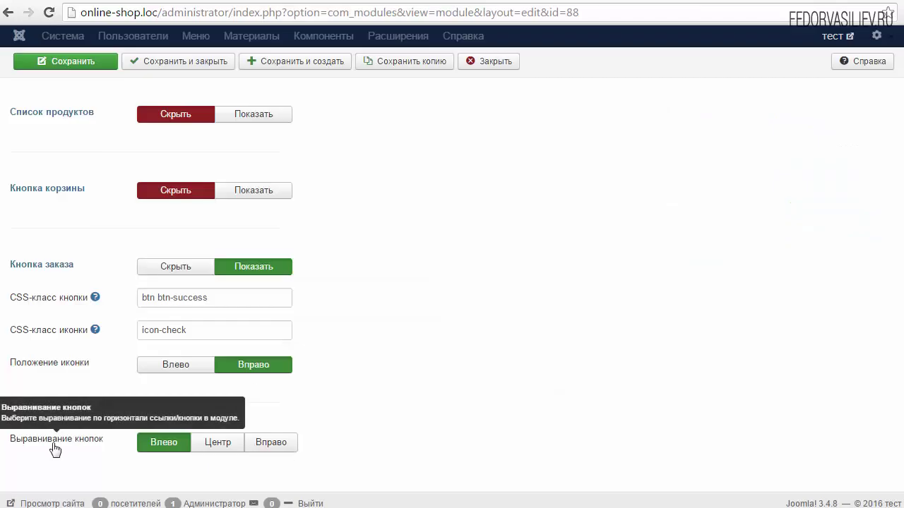
left_click(218, 442)
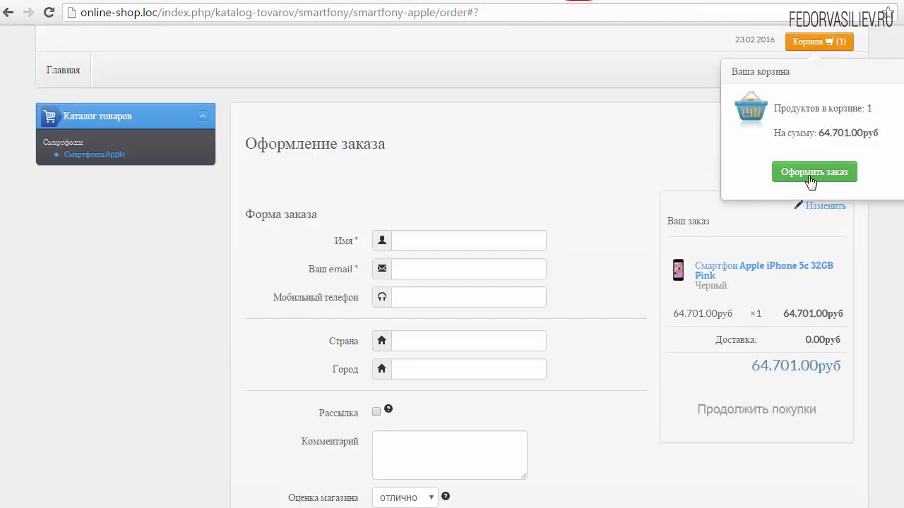
left_click(817, 173)
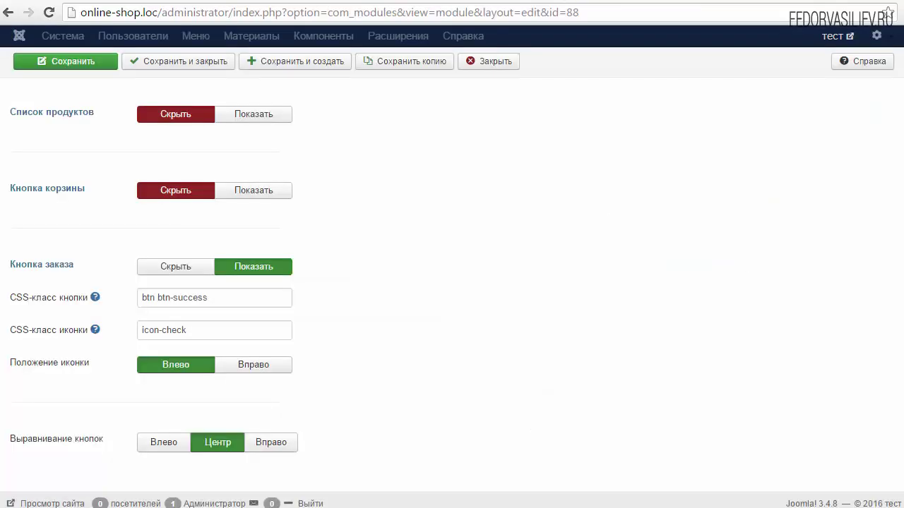
Review the module's description, the Привязка модуля page assignment options, the access rights and the CSS settings.
scroll(897, 353, "up", 1)
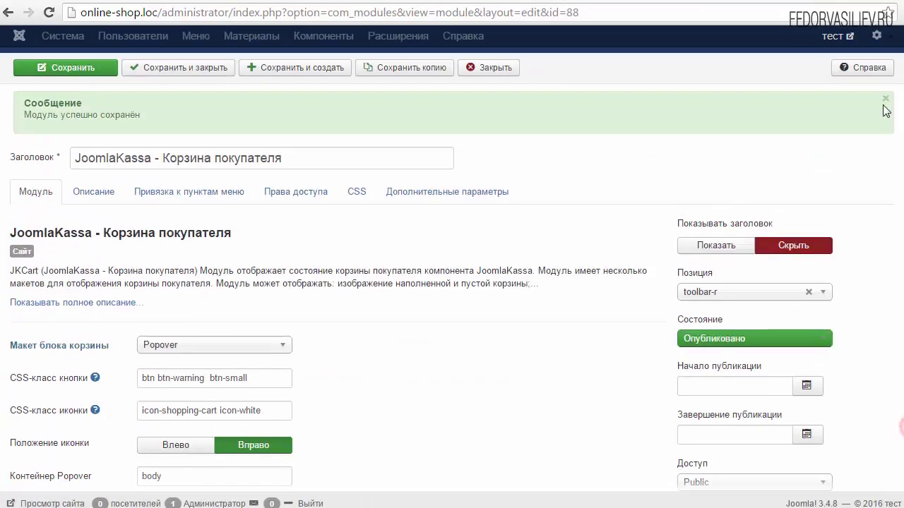
scroll(890, 142, "down", 2)
scroll(892, 147, "up", 2)
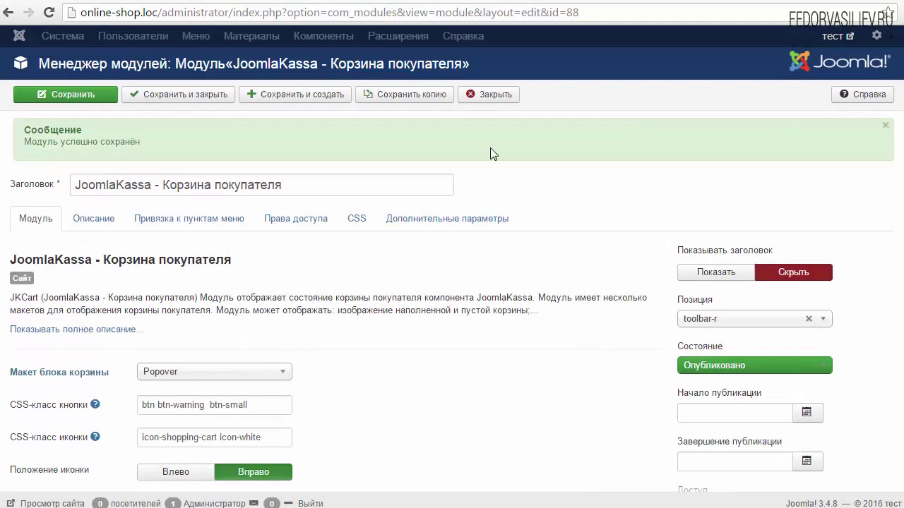
left_click(74, 219)
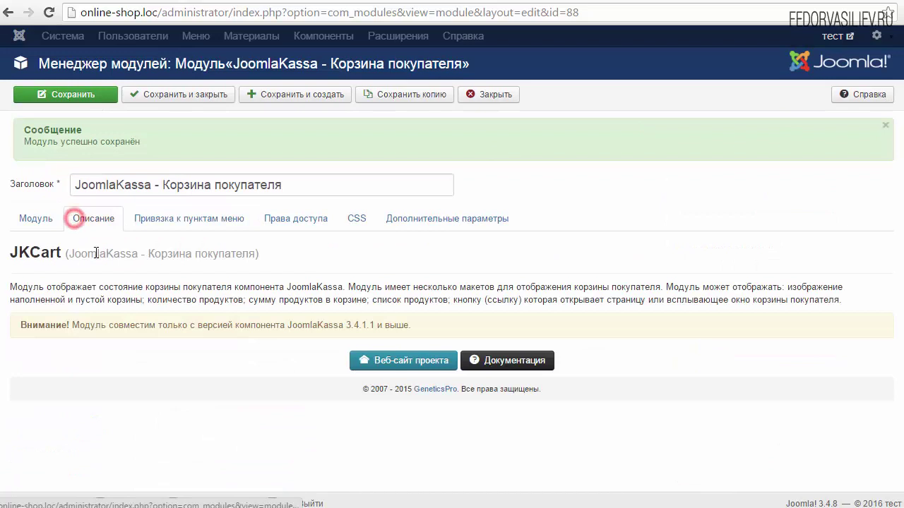
left_click(180, 220)
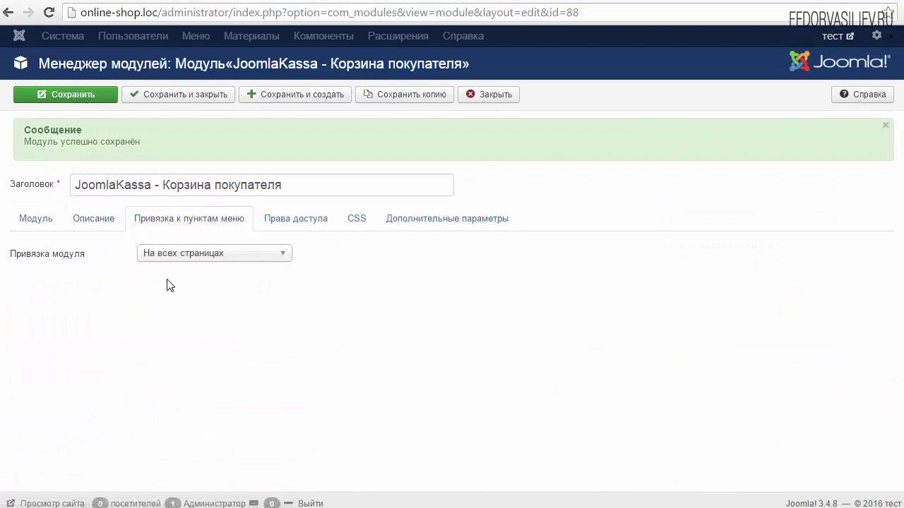
left_click(199, 262)
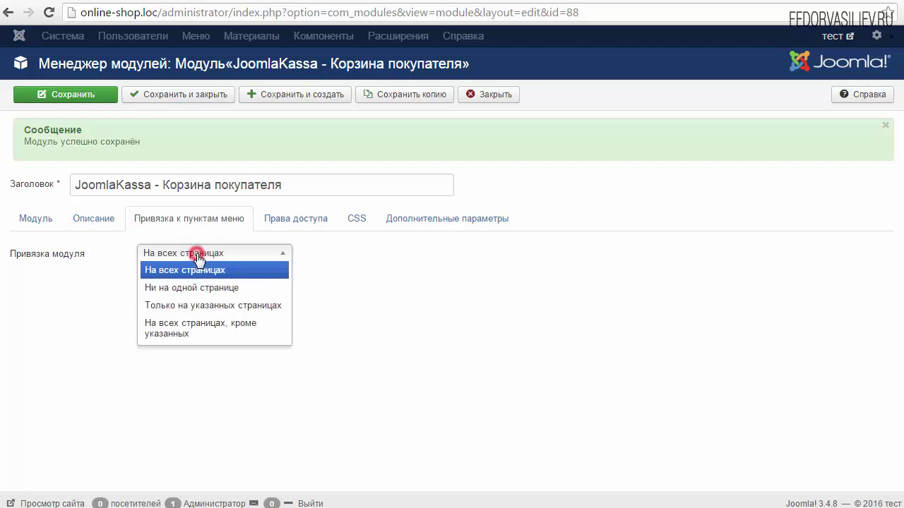
left_click(339, 270)
left_click(292, 220)
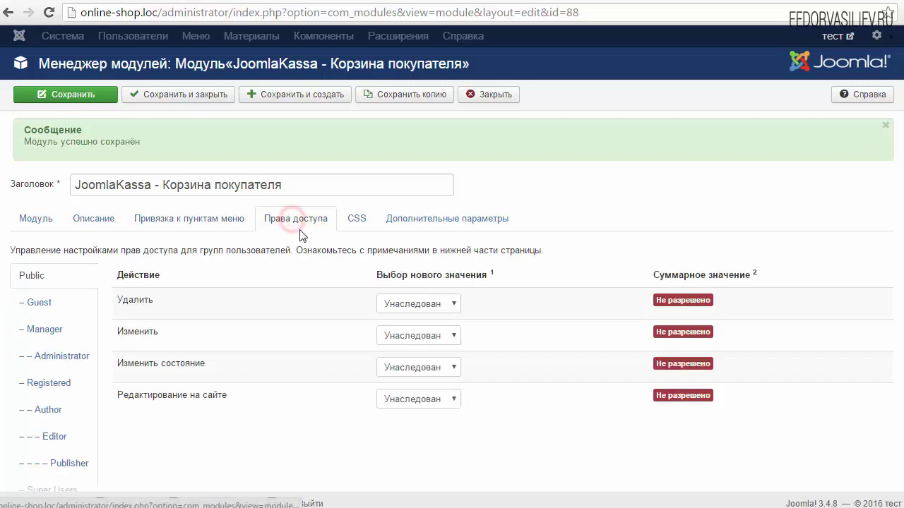
left_click(356, 218)
Examine the module's additional parameters and the page types offered for Скрыть на страницах.
left_click(409, 218)
scroll(476, 256, "down", 2)
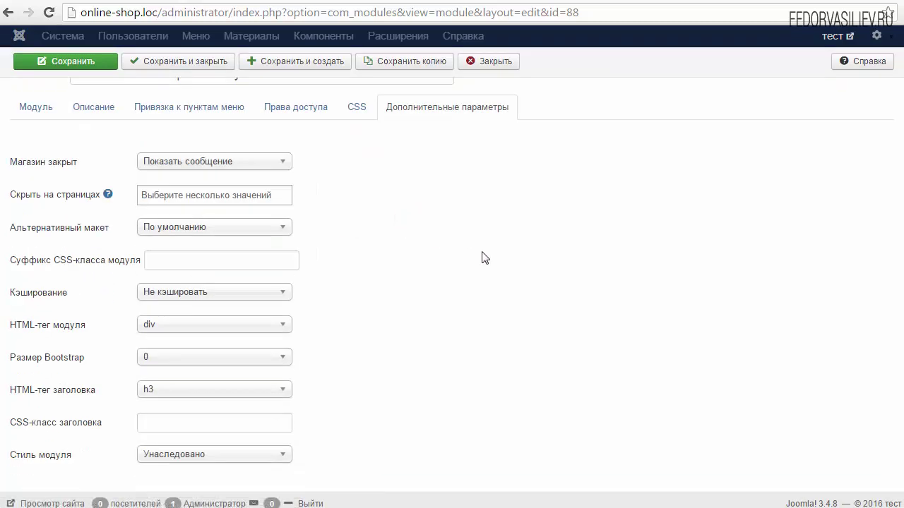
mouse_move(21, 200)
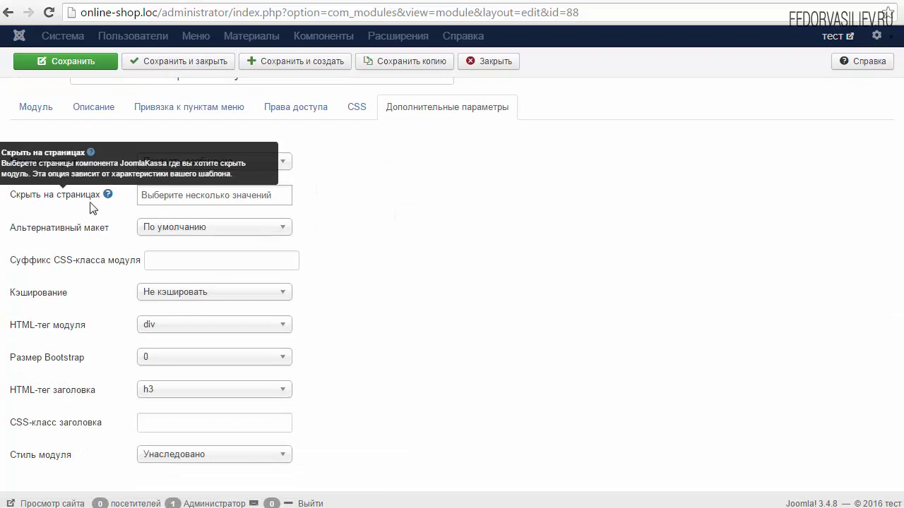
left_click(161, 199)
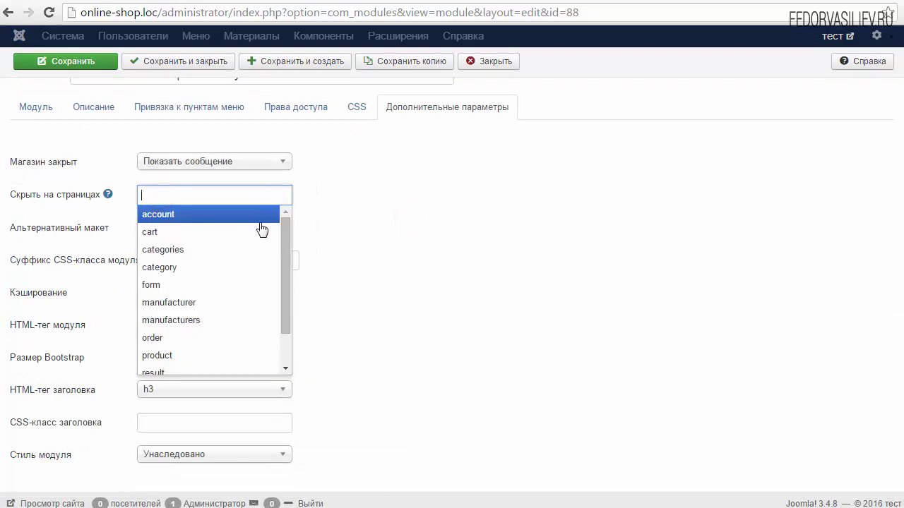
left_click_drag(285, 234, 285, 263)
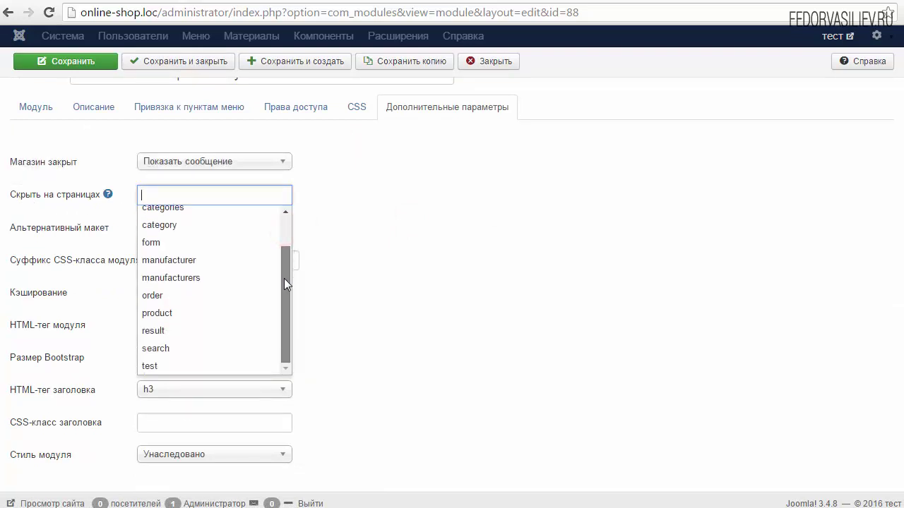
scroll(280, 269, "up", 2)
left_click(349, 190)
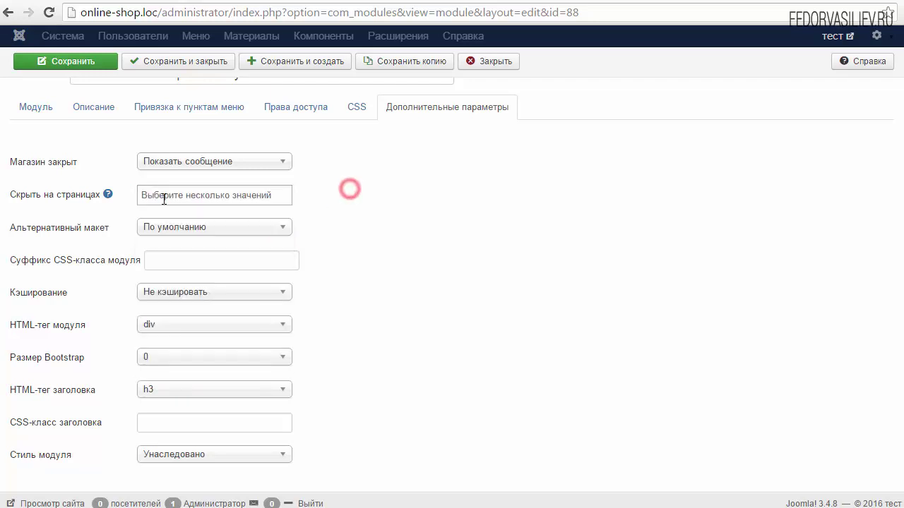
Recheck the module's menu assignment options, access rights and additional parameters, and return to the main module settings.
scroll(438, 215, "up", 2)
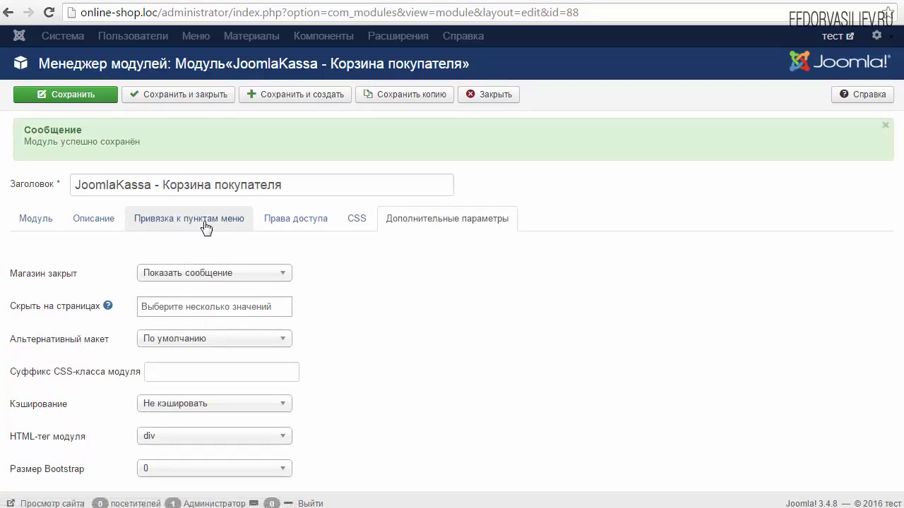
left_click(202, 223)
left_click(161, 259)
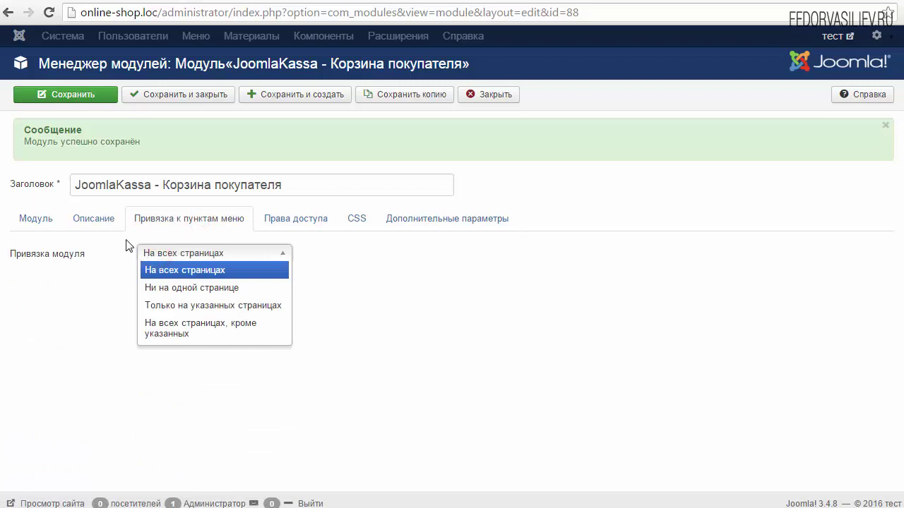
left_click(113, 235)
left_click(297, 226)
left_click(409, 225)
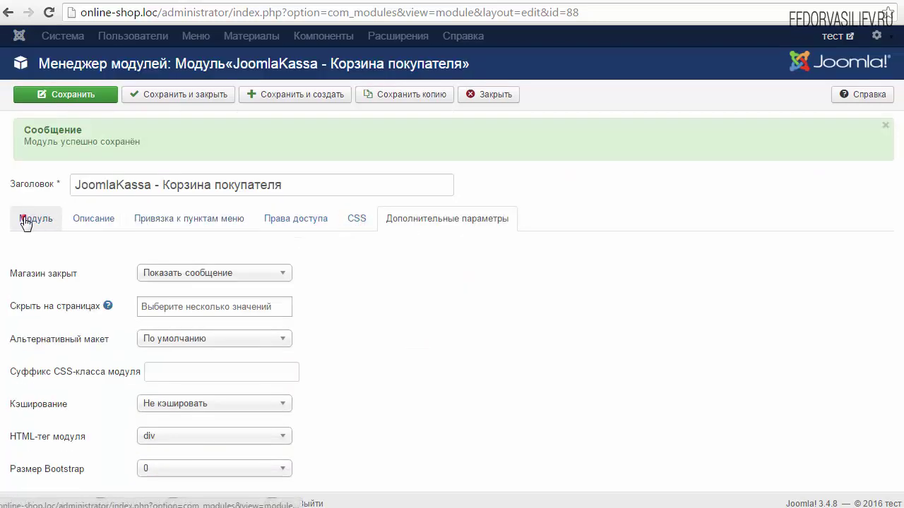
left_click(27, 222)
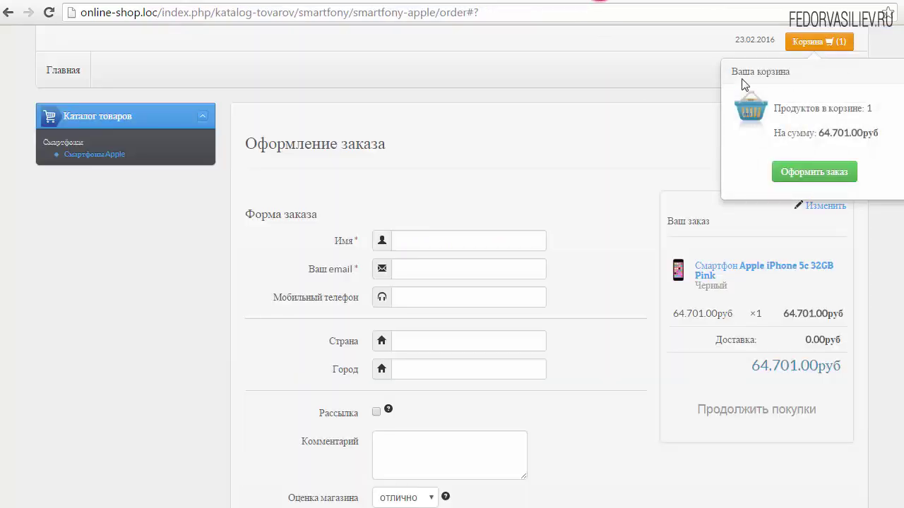
Close the cart popovers on both storefronts and examine the phone line in the demomagazin.loc header.
left_click(678, 74)
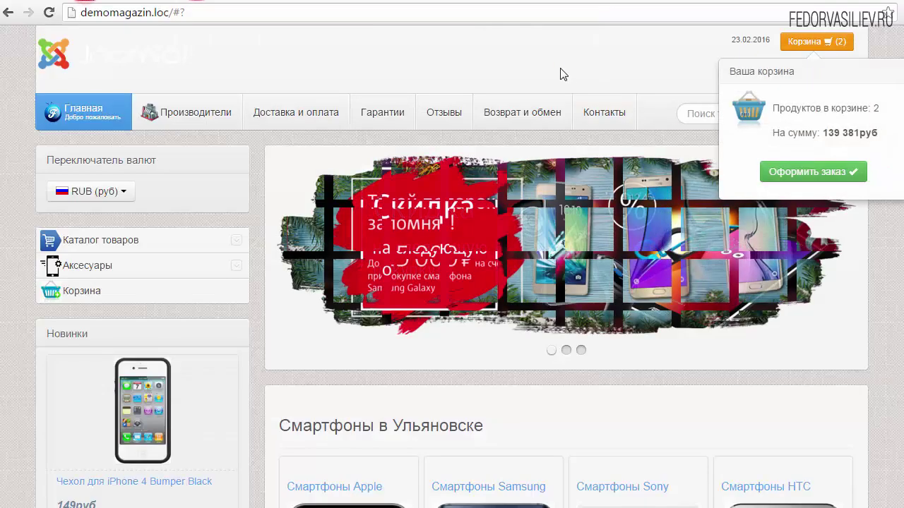
left_click(560, 70)
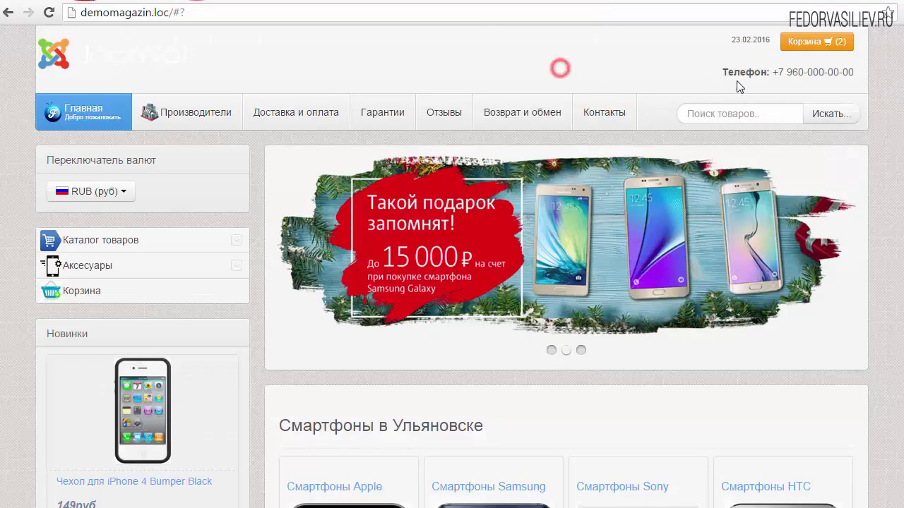
left_click_drag(721, 72, 812, 72)
left_click(809, 71)
left_click_drag(731, 74, 706, 72)
left_click(695, 67)
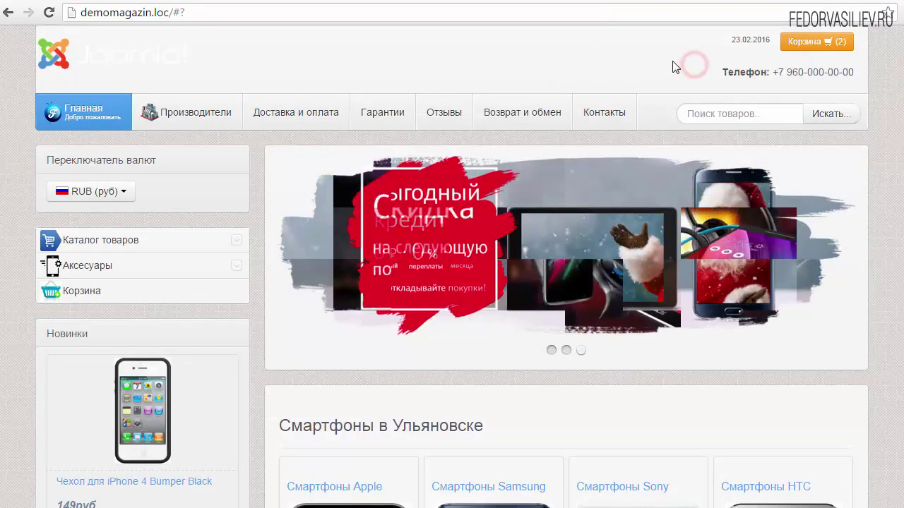
Open the Корзина page on demomagazin.loc and examine its product list, order button and recommended products.
left_click(81, 296)
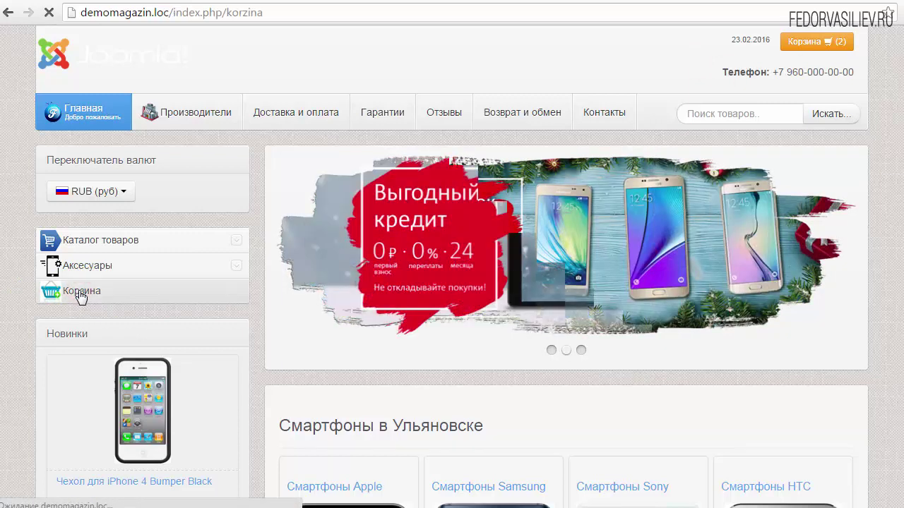
scroll(168, 230, "down", 6)
scroll(555, 250, "up", 3)
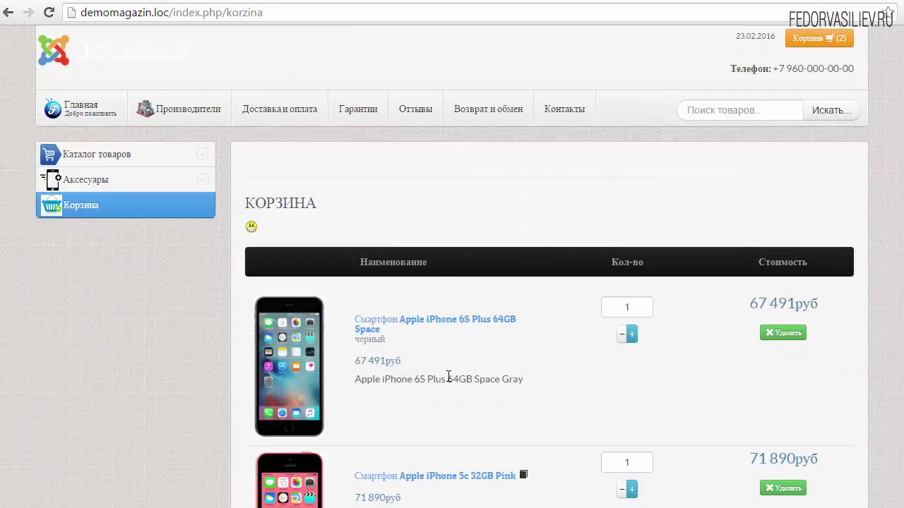
scroll(311, 239, "down", 4)
scroll(366, 262, "up", 3)
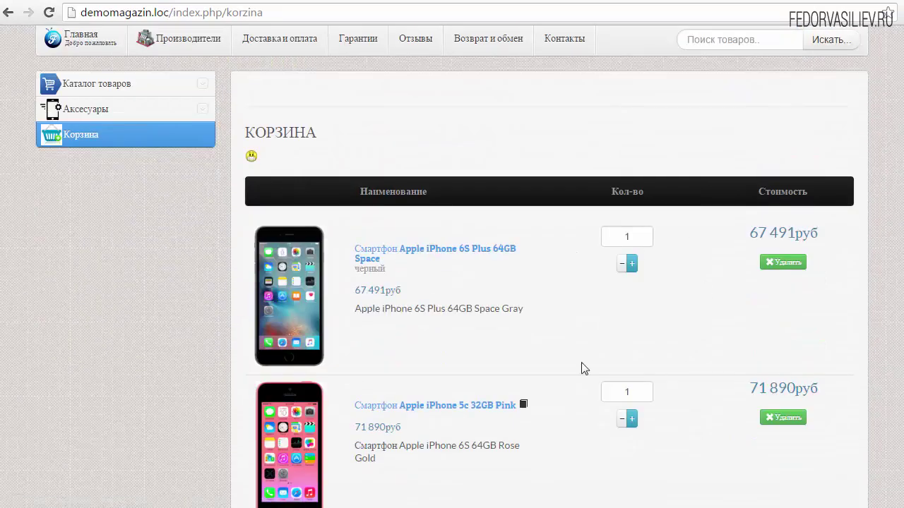
scroll(334, 216, "down", 2)
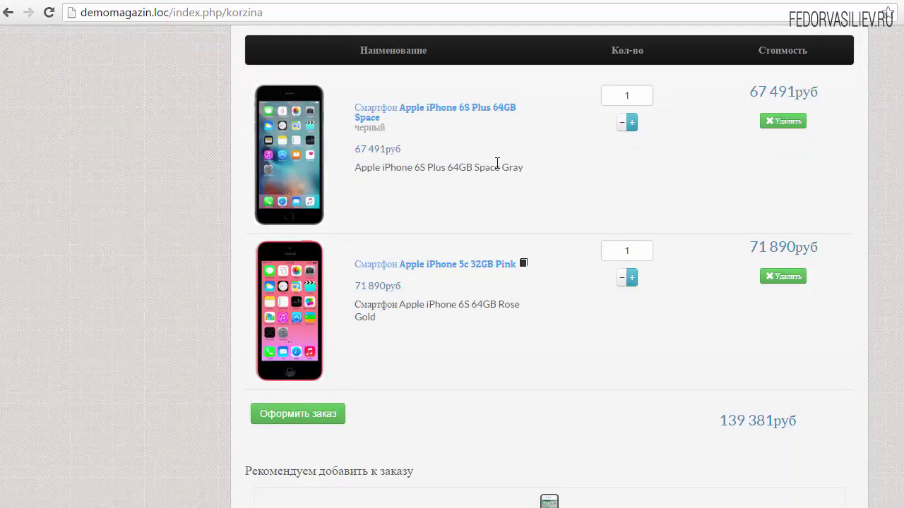
scroll(446, 210, "down", 3)
scroll(133, 246, "up", 6)
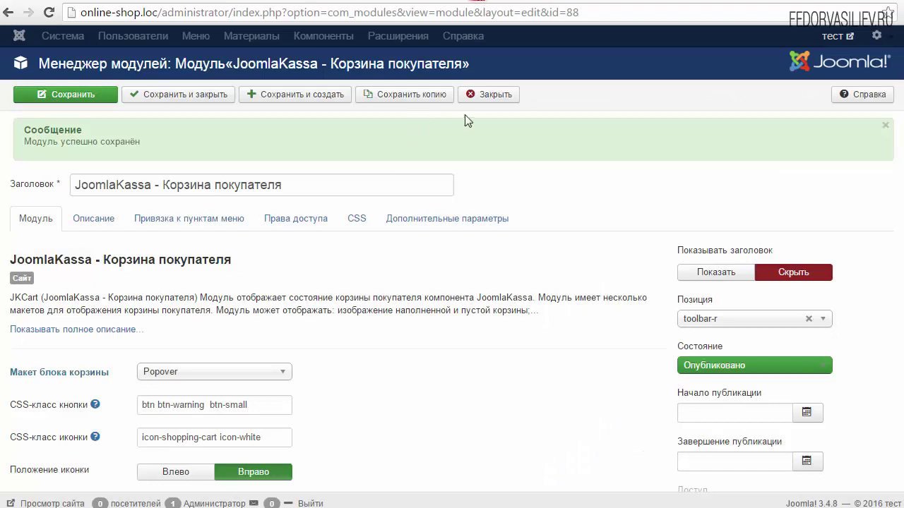
Close the cart module without further changes and open the list of menu items in menu left.
left_click(484, 96)
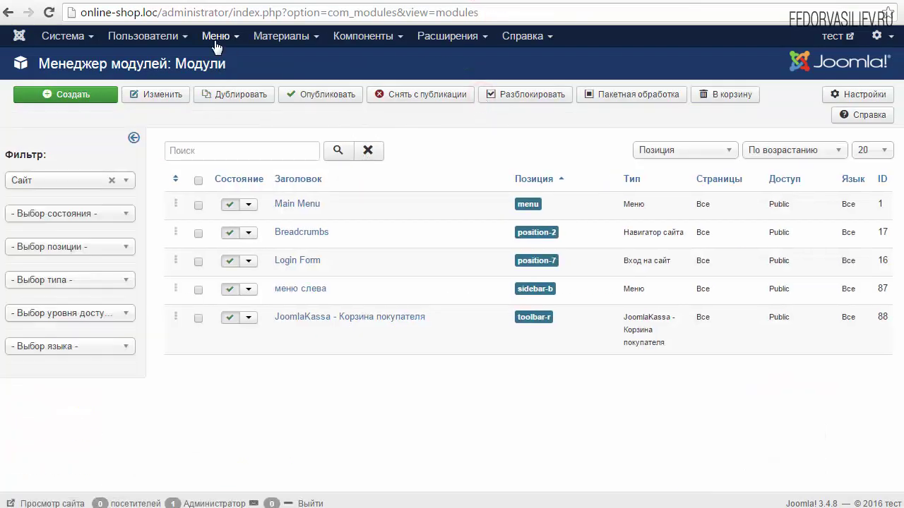
left_click(217, 44)
mouse_move(228, 114)
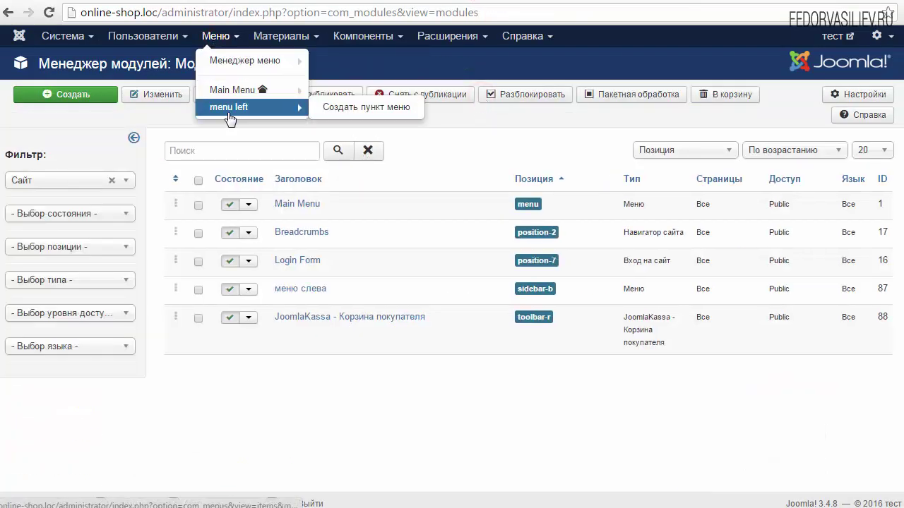
left_click(286, 35)
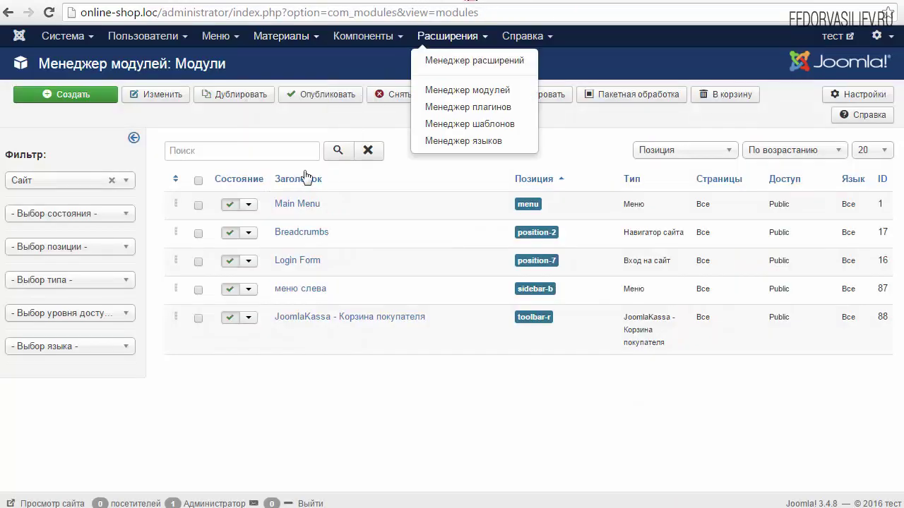
left_click(232, 39)
mouse_move(233, 95)
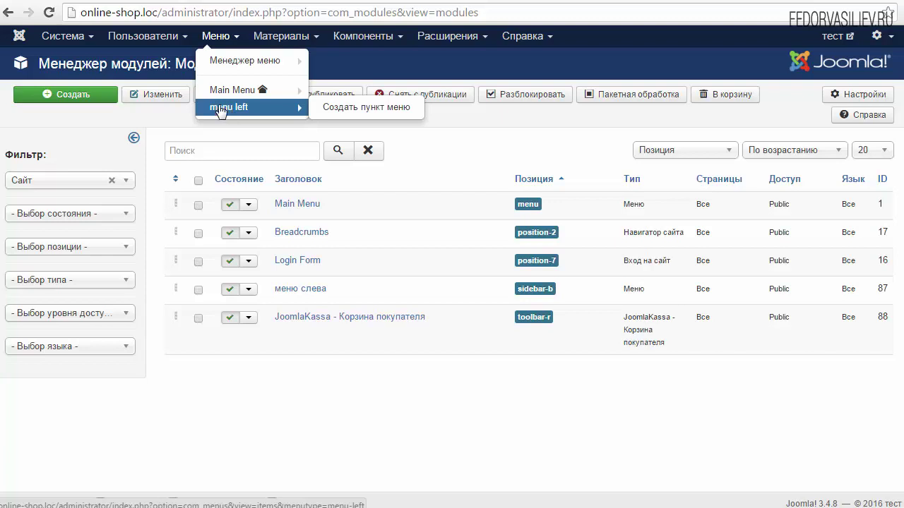
left_click(227, 109)
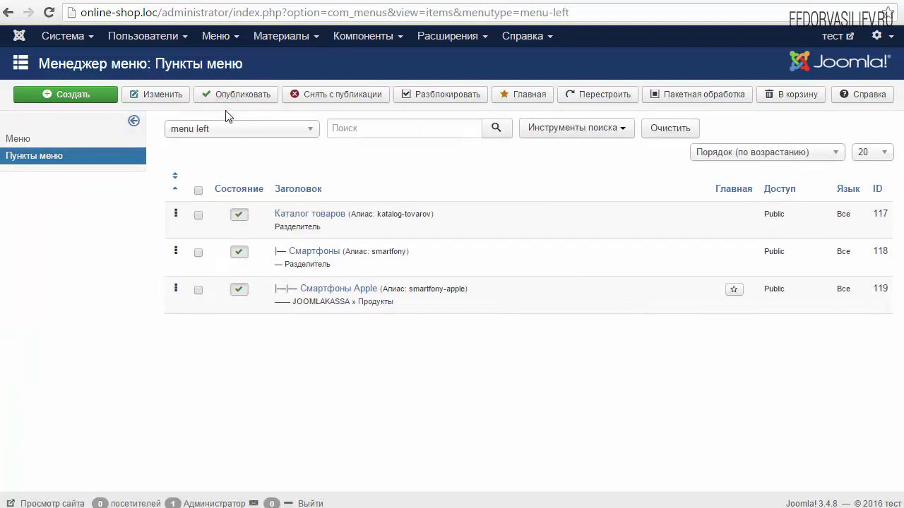
Create a menu item of the JOOMLAKASSA type Корзина покупателя and title it Корзина.
left_click(79, 94)
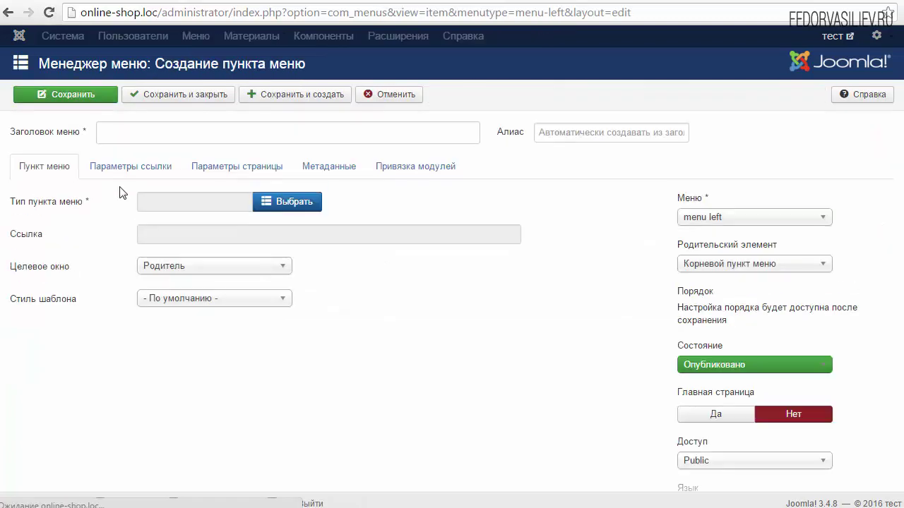
left_click(268, 203)
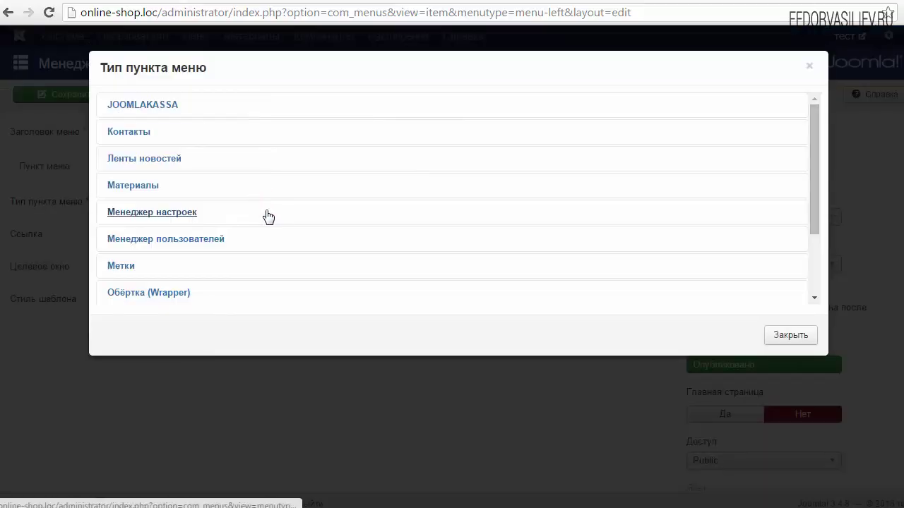
left_click(160, 106)
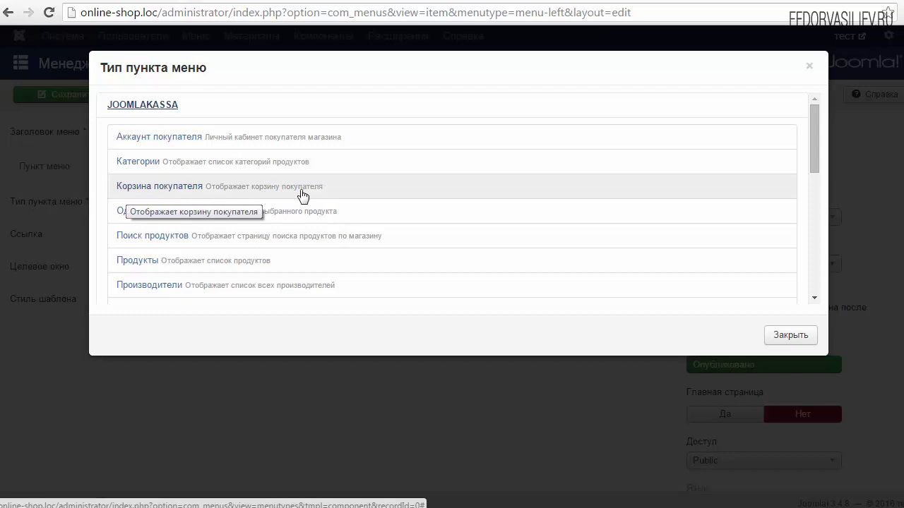
left_click(141, 186)
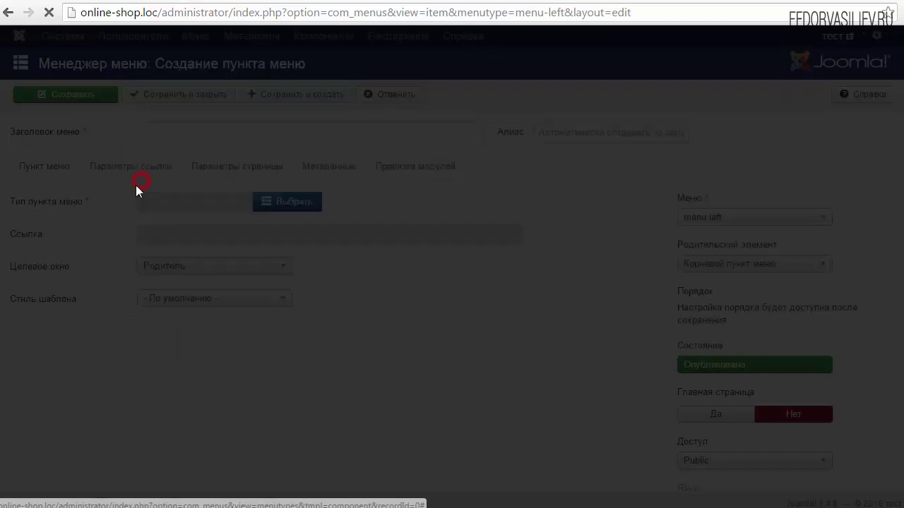
type("Ко")
left_click(168, 135)
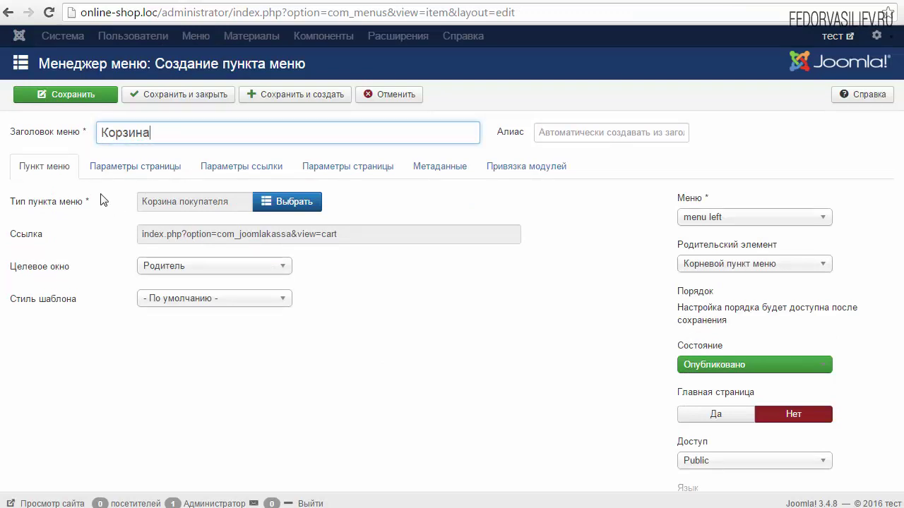
Examine the Заголовок H2 and Описание страницы fields in the new item's page parameters.
left_click(113, 170)
left_click(166, 202)
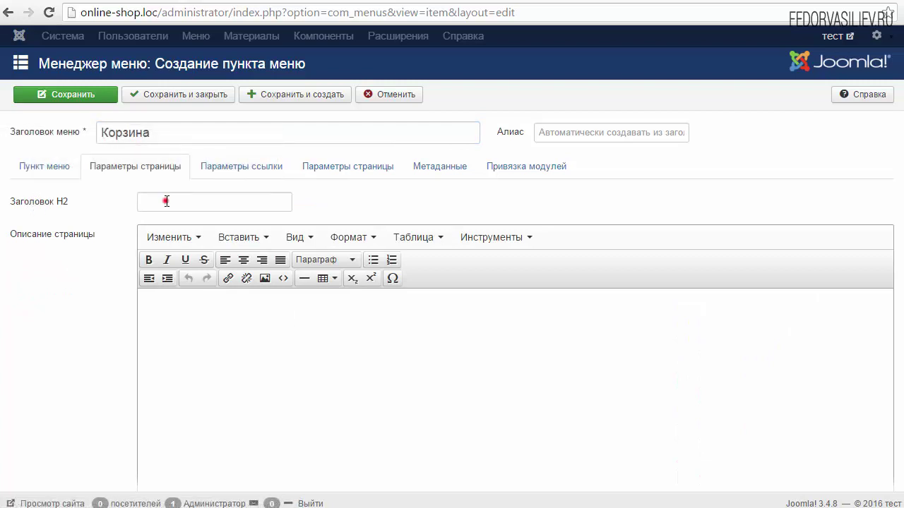
left_click(164, 202)
Switch to the Корзина page on demomagazin.loc, examine its heading and the description area below, and return to the new menu item.
left_click(85, 204)
scroll(122, 239, "down", 2)
scroll(296, 232, "up", 2)
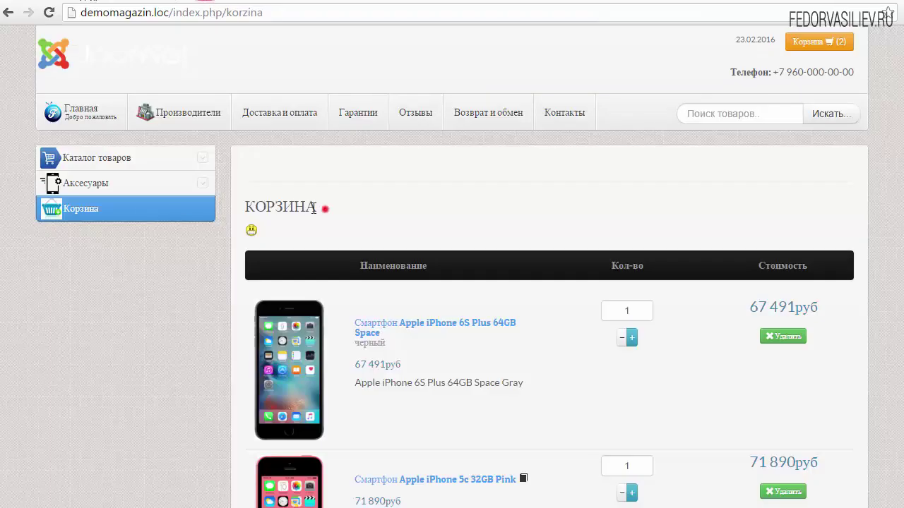
left_click_drag(326, 208, 259, 209)
left_click(374, 220)
scroll(545, 204, "down", 1)
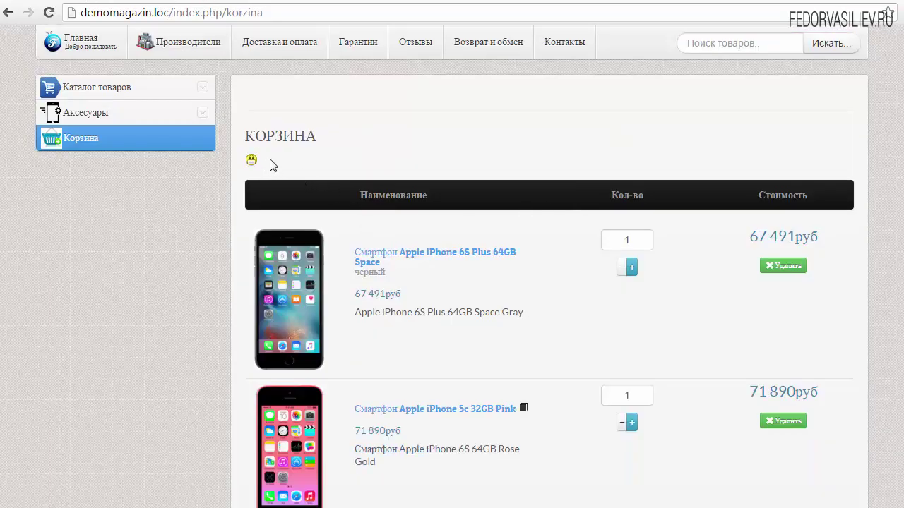
scroll(259, 171, "up", 1)
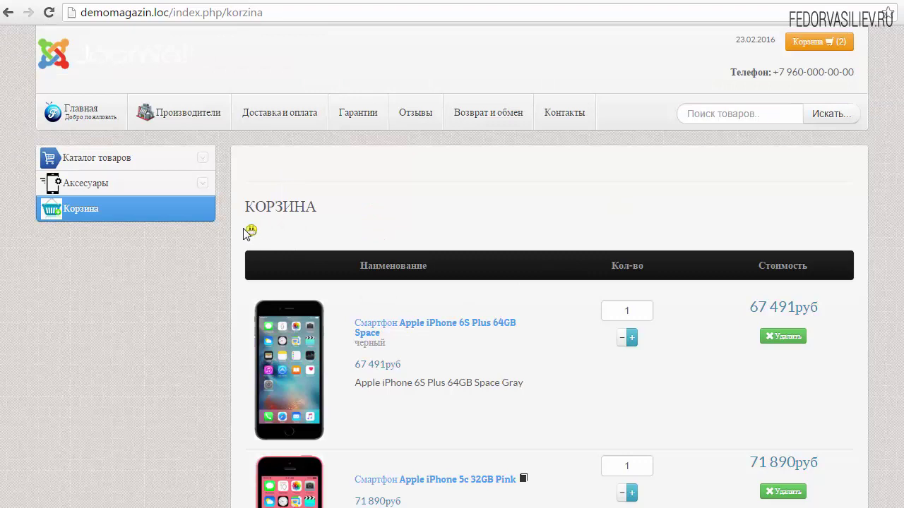
left_click(278, 166)
left_click(66, 238)
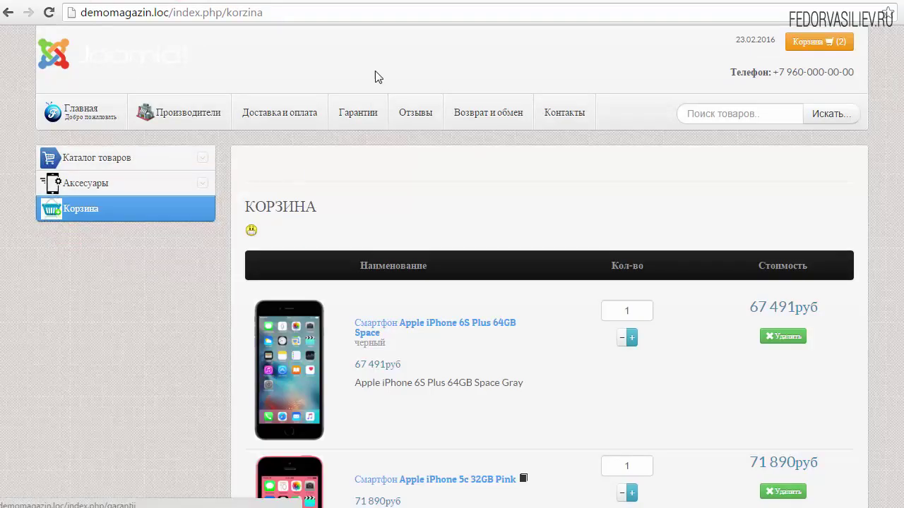
left_click(430, 2)
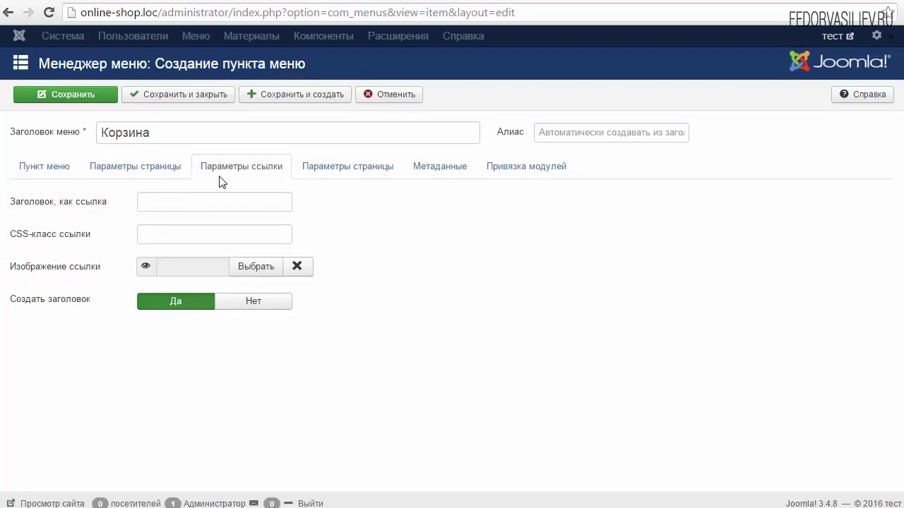
Upload 32x32.jpg from the 27.Меню и модуль корзины folder through the image selection for the menu item's link.
left_click(238, 165)
left_click(246, 272)
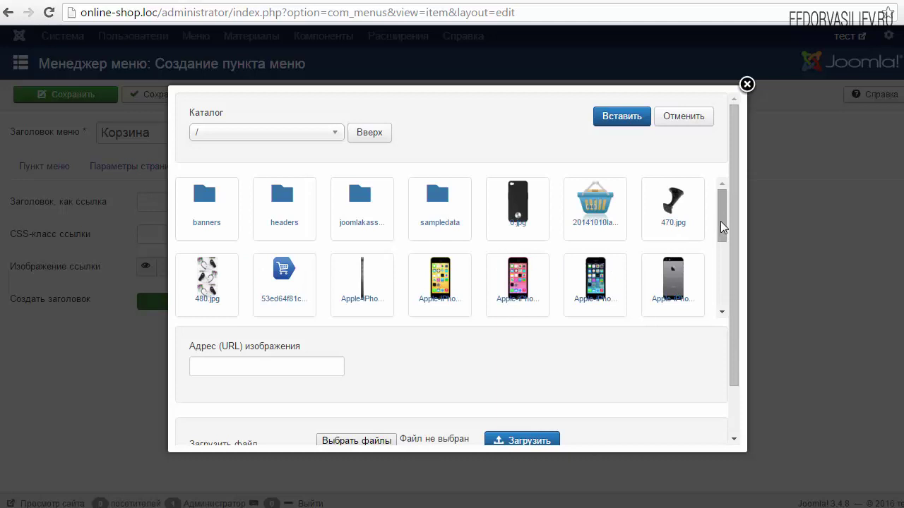
left_click_drag(720, 223, 484, 339)
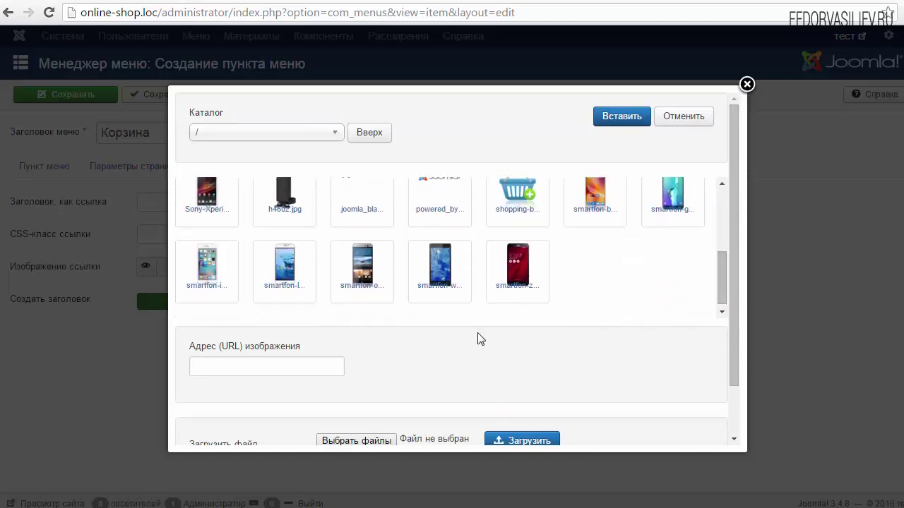
scroll(484, 339, "down", 1)
left_click(384, 385)
left_click(241, 96)
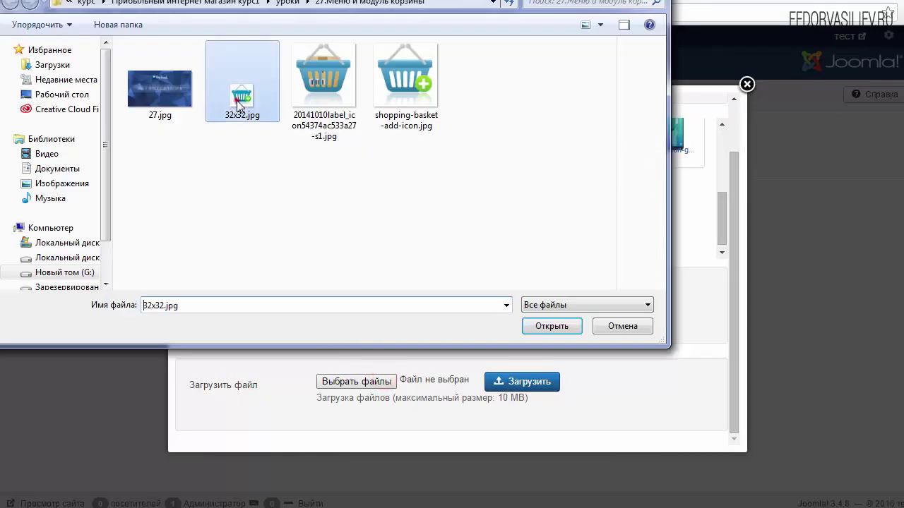
left_click(551, 326)
left_click(523, 381)
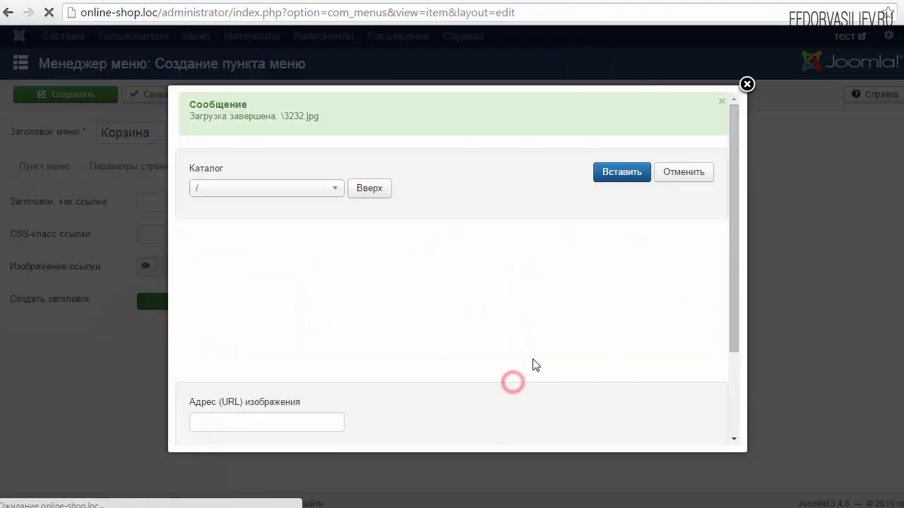
Insert the uploaded 3232.jpg as the Корзина item's link image and save the menu item.
left_click(673, 254)
left_click(616, 172)
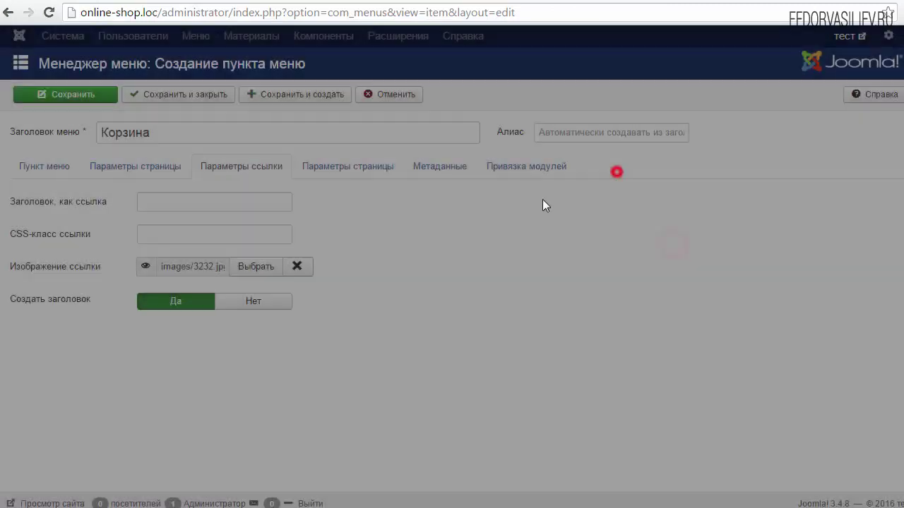
left_click(54, 95)
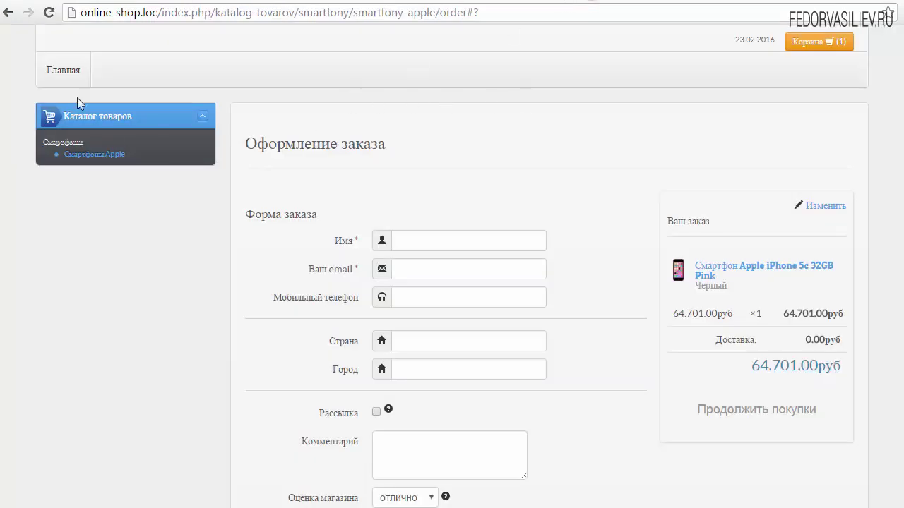
Open the Корзина page from the online-shop.loc home page and examine its product row, order button and recommended products.
left_click(65, 69)
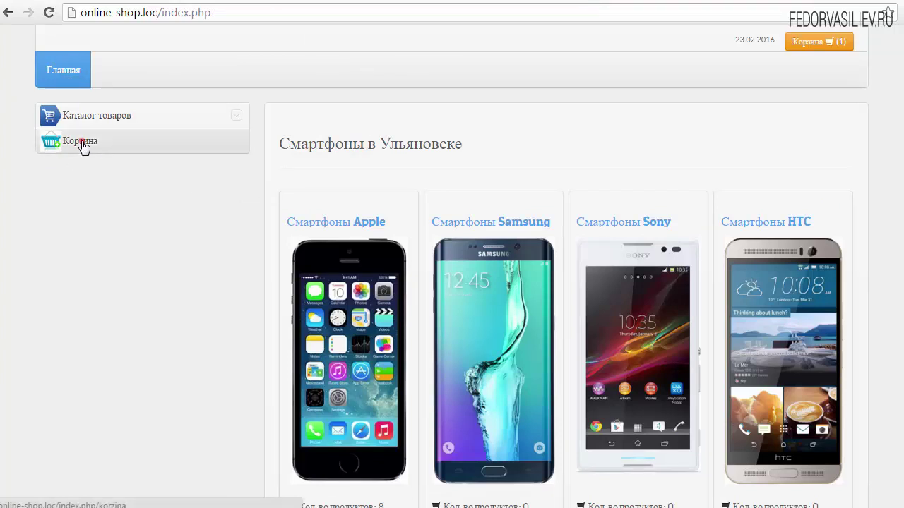
left_click(82, 146)
scroll(300, 202, "down", 2)
scroll(571, 321, "up", 2)
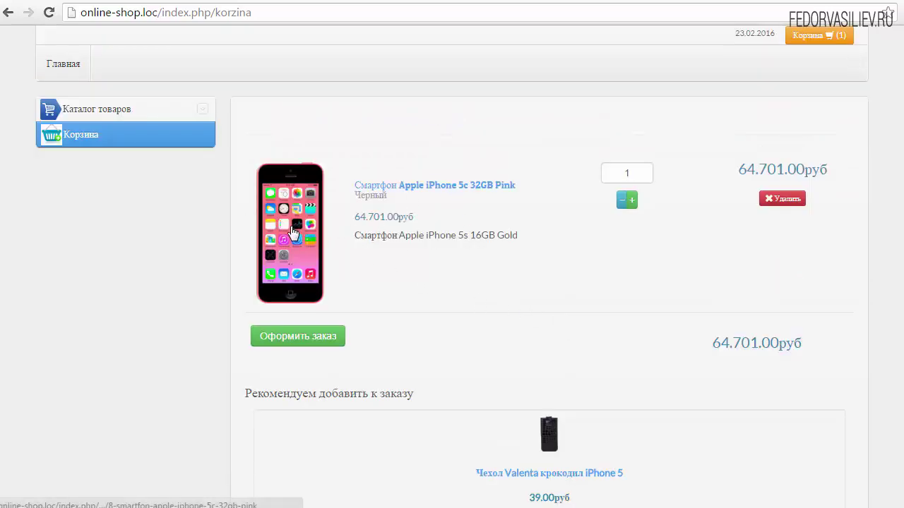
scroll(417, 220, "down", 2)
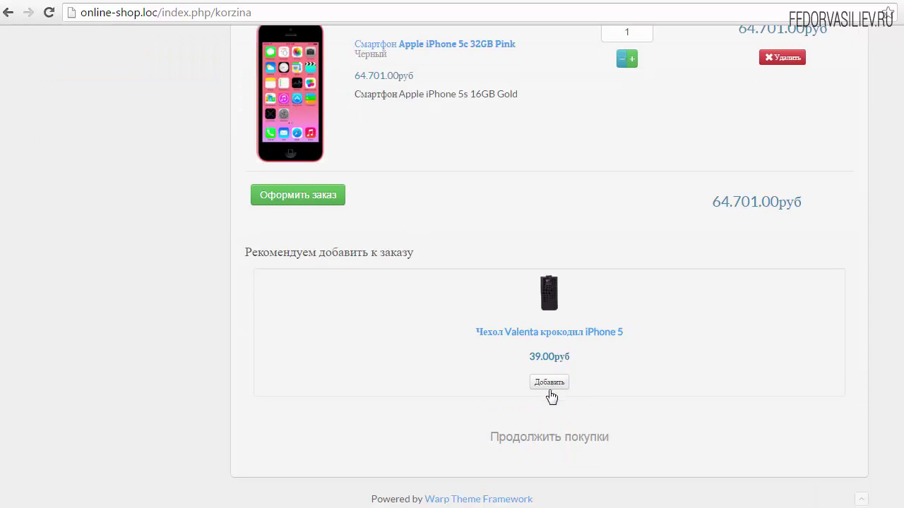
left_click_drag(422, 256, 319, 255)
scroll(573, 236, "up", 2)
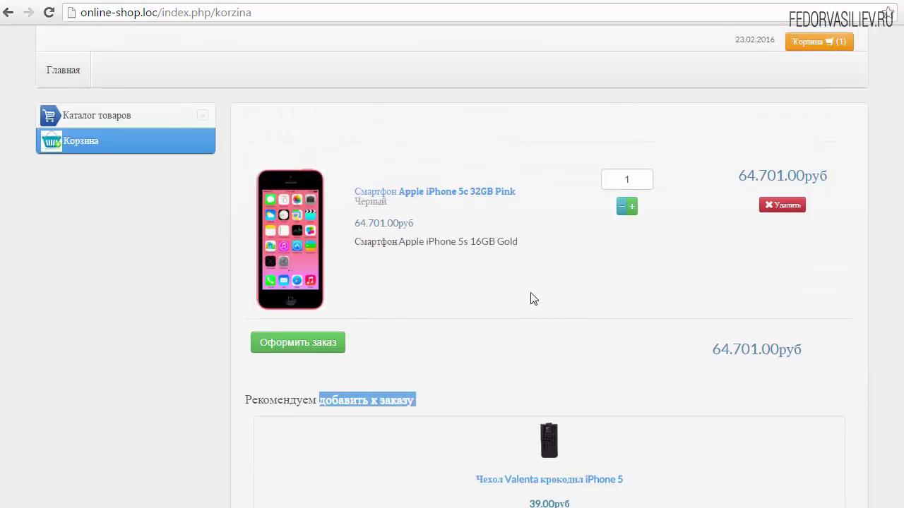
scroll(480, 275, "down", 2)
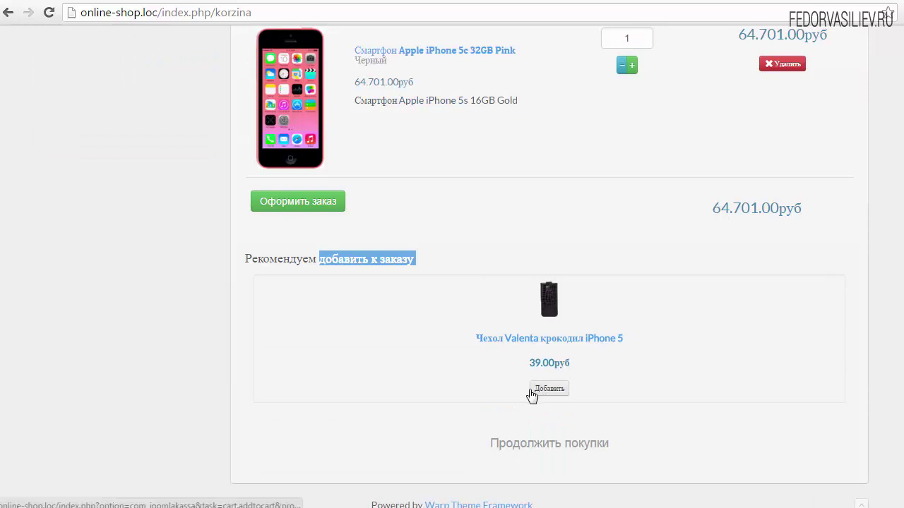
left_click(441, 256)
scroll(445, 261, "up", 2)
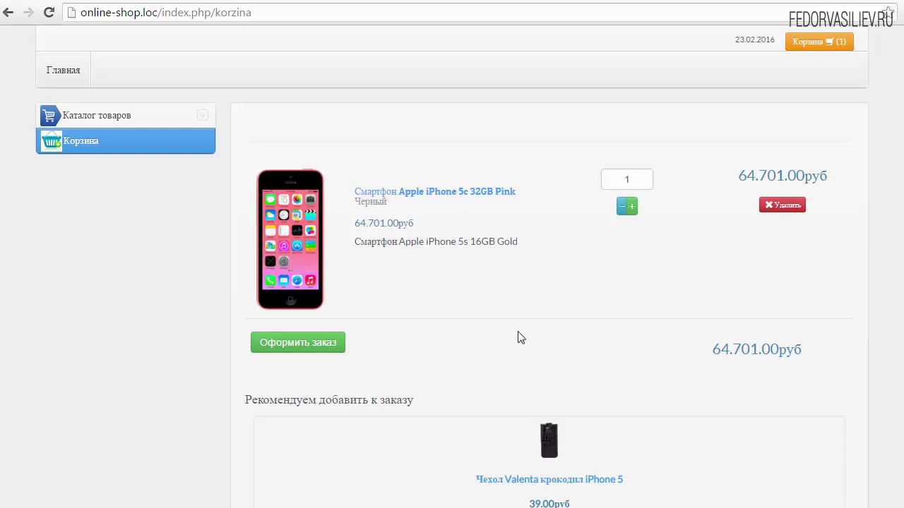
Delete the Apple iPhone 5c 32GB Pink from the cart, reload the Корзина page, and return to the home page.
left_click(777, 205)
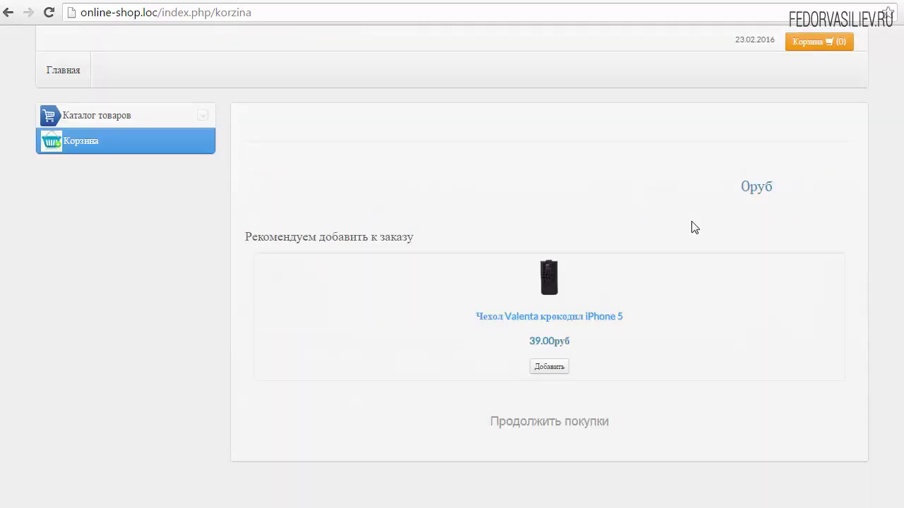
left_click(111, 145)
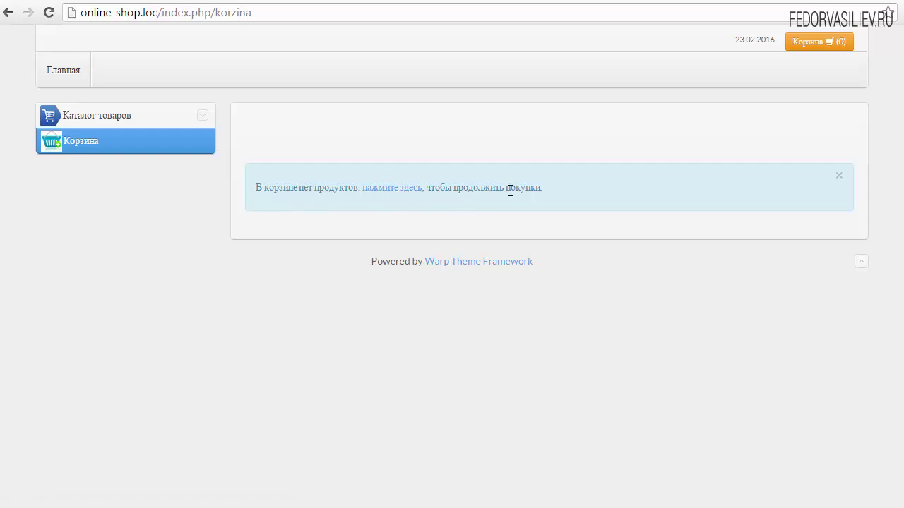
left_click(54, 74)
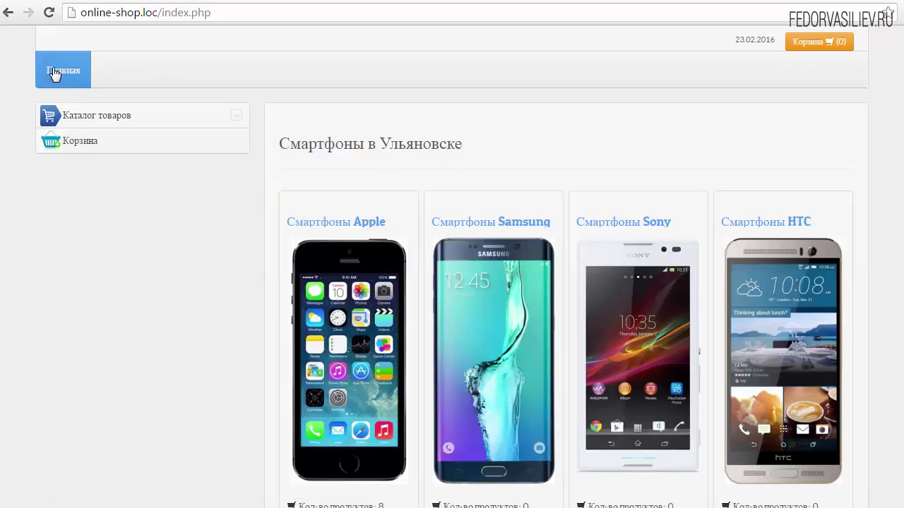